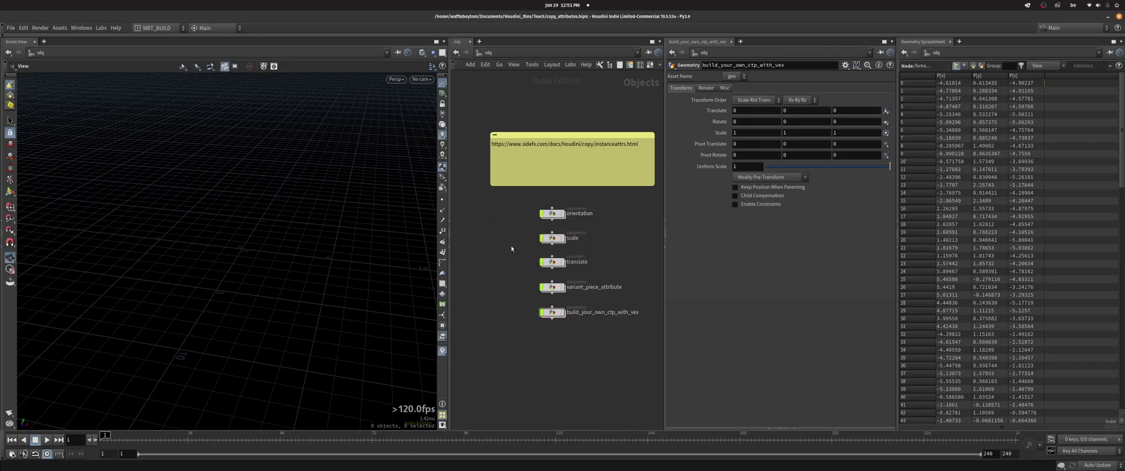
- Select the SideFX documentation URL inside the network's sticky note
{"action": "middle_click_drag", "start_coordinate": [529, 251], "coordinate": [505, 250]}
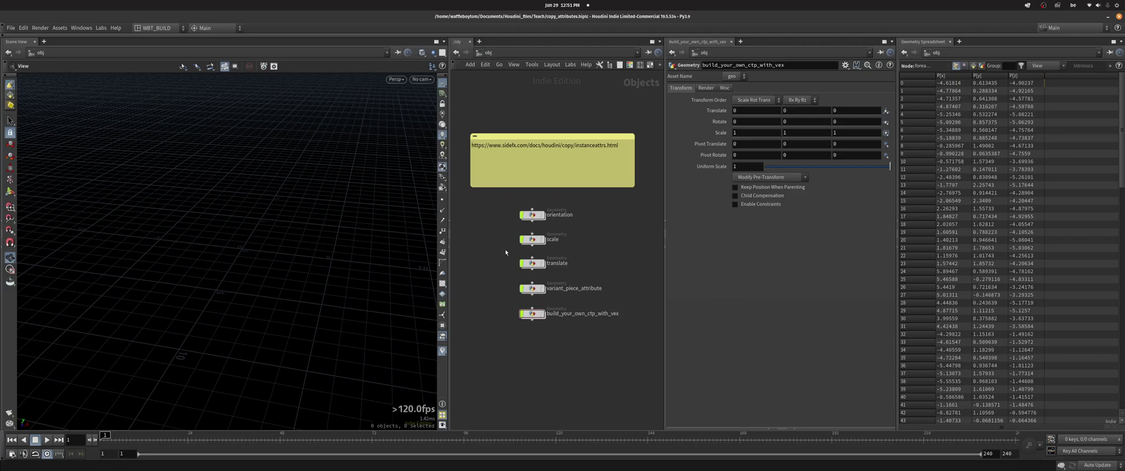
{"action": "middle_click_drag", "start_coordinate": [505, 244], "coordinate": [501, 246]}
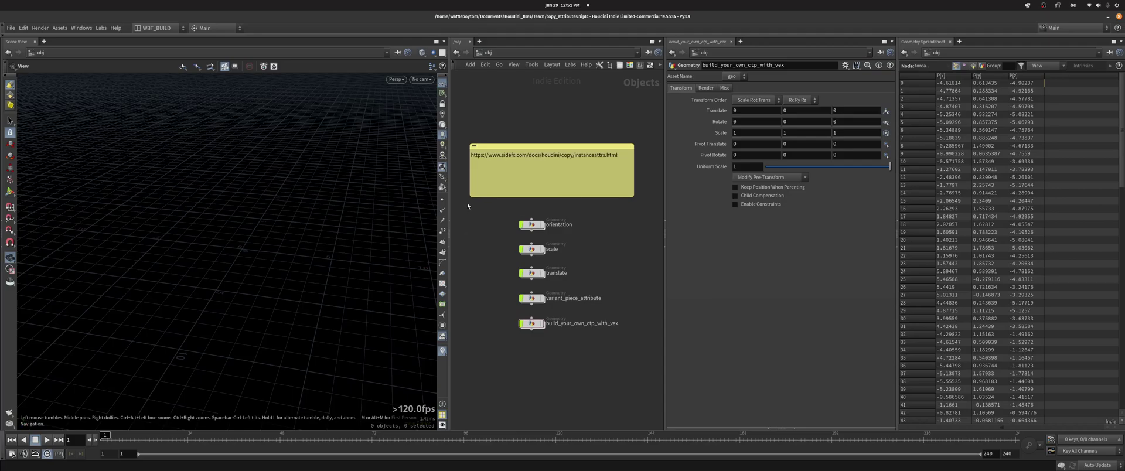
{"action": "middle_click_drag", "start_coordinate": [467, 206], "coordinate": [481, 221]}
{"action": "double_click", "coordinate": [506, 172]}
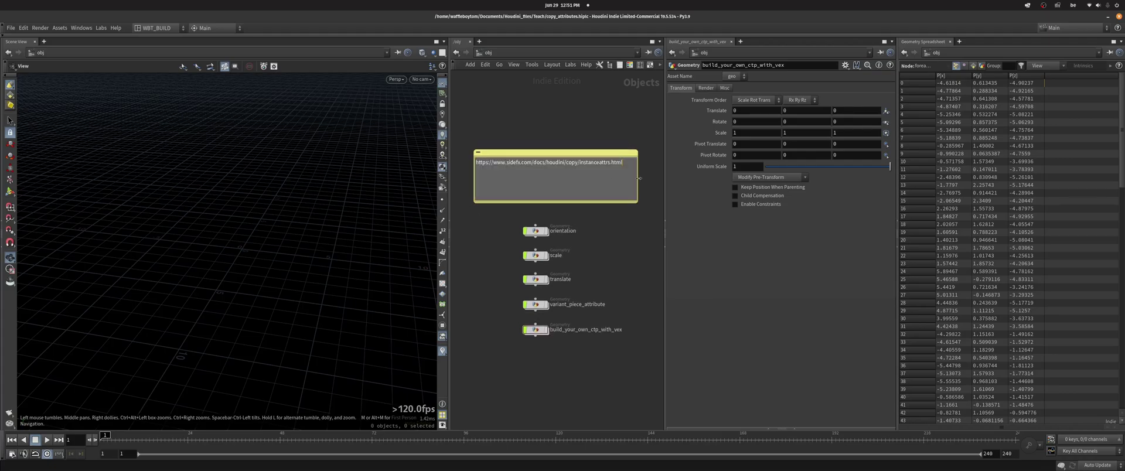
{"action": "left_click_drag", "start_coordinate": [623, 163], "coordinate": [475, 162]}
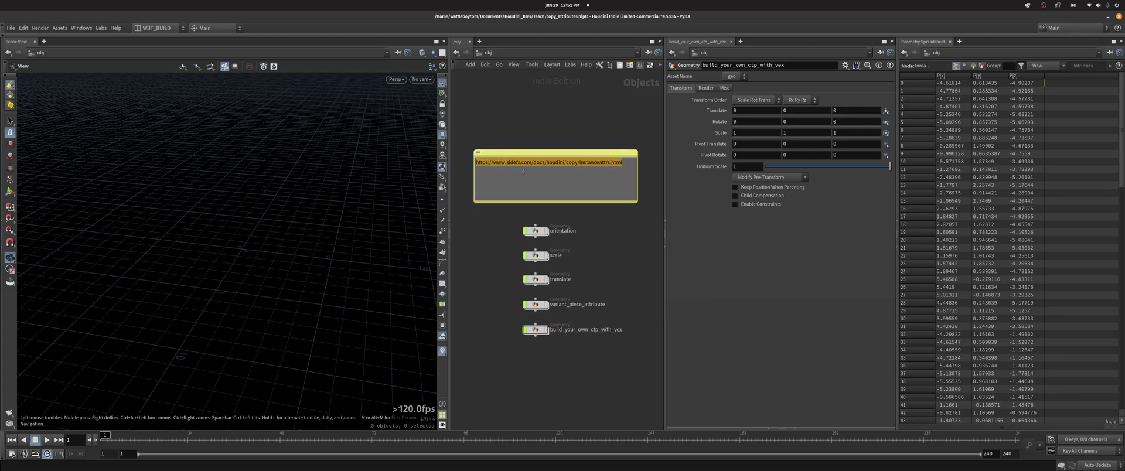
{"action": "left_click", "coordinate": [564, 133]}
- Open the docs page and scroll down to highlight its Attributes table
{"action": "key", "text": "ctrl+shift+p"}
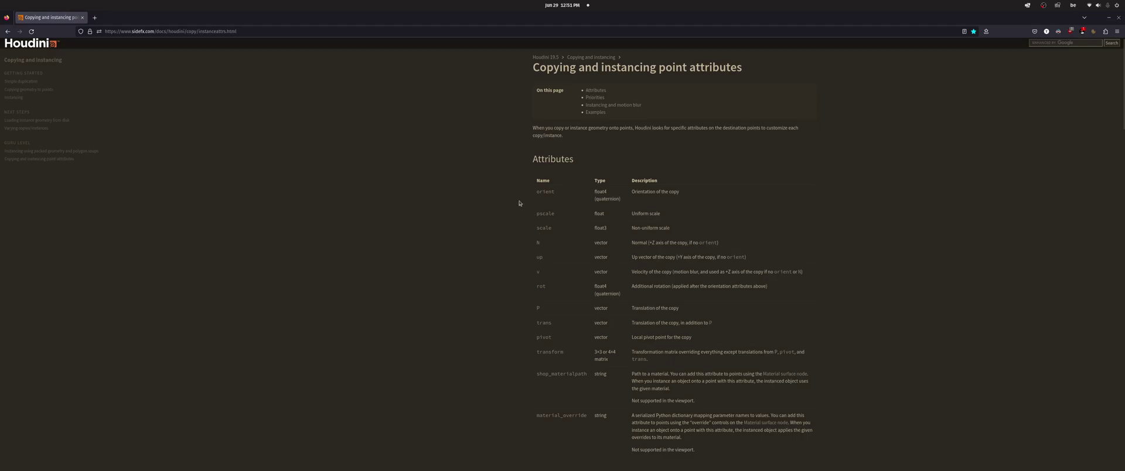
{"action": "scroll", "coordinate": [530, 193], "scroll_direction": "down", "scroll_amount": 1}
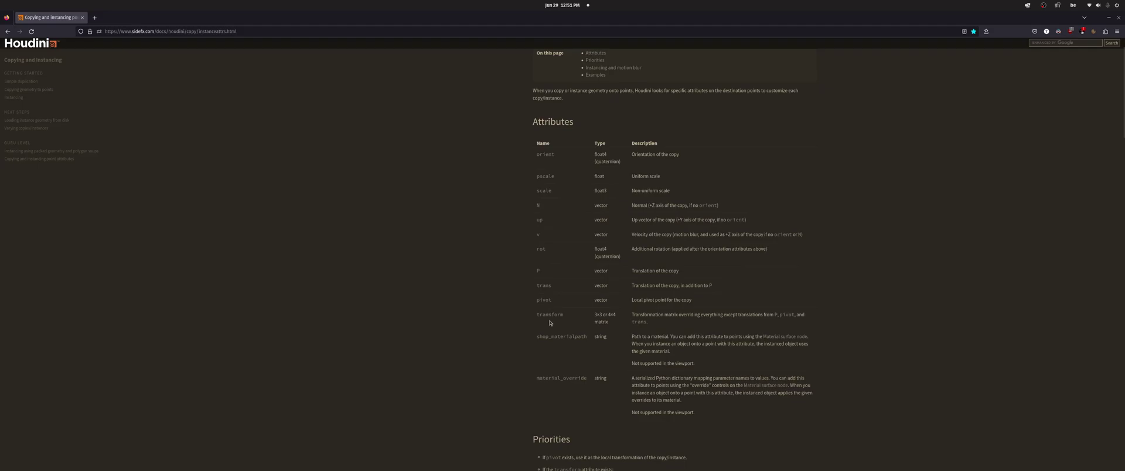
{"action": "left_click_drag", "start_coordinate": [570, 321], "coordinate": [522, 147]}
{"action": "left_click", "coordinate": [515, 151]}
- Highlight the shop_materialpath and material_override rows of the Attributes table, repeatedly for emphasis
{"action": "left_click_drag", "start_coordinate": [531, 337], "coordinate": [763, 412]}
{"action": "left_click", "coordinate": [763, 412]}
{"action": "left_click_drag", "start_coordinate": [512, 339], "coordinate": [756, 413]}
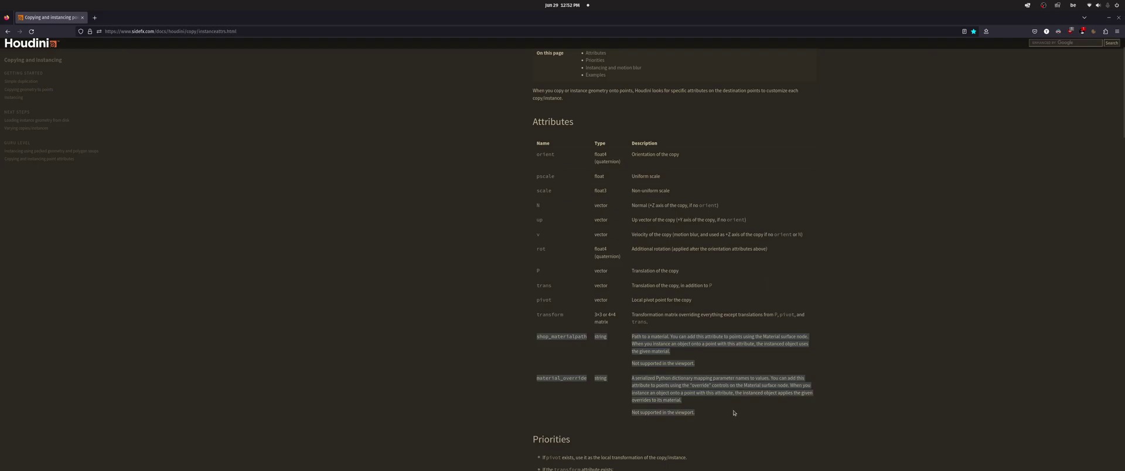
{"action": "left_click", "coordinate": [733, 413]}
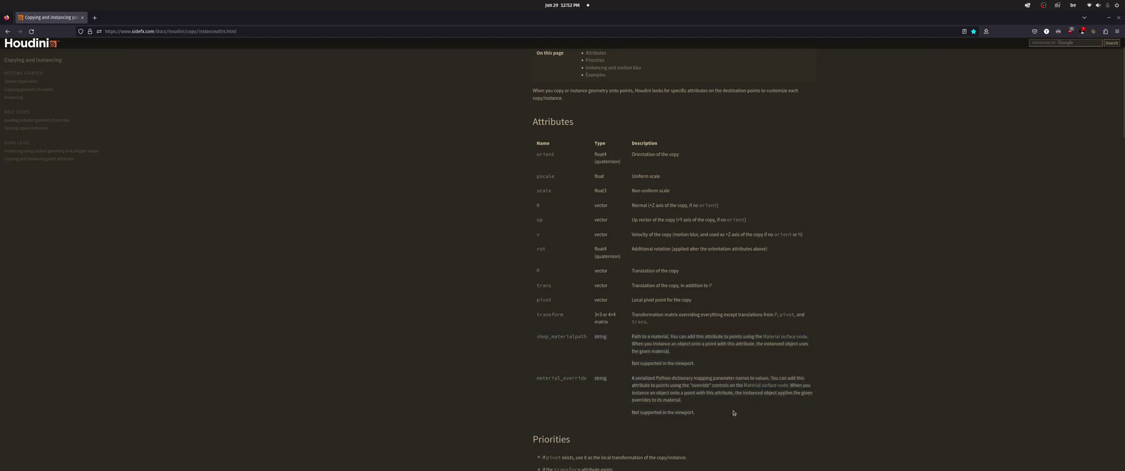
{"action": "left_click_drag", "start_coordinate": [533, 335], "coordinate": [771, 412]}
{"action": "left_click", "coordinate": [663, 401]}
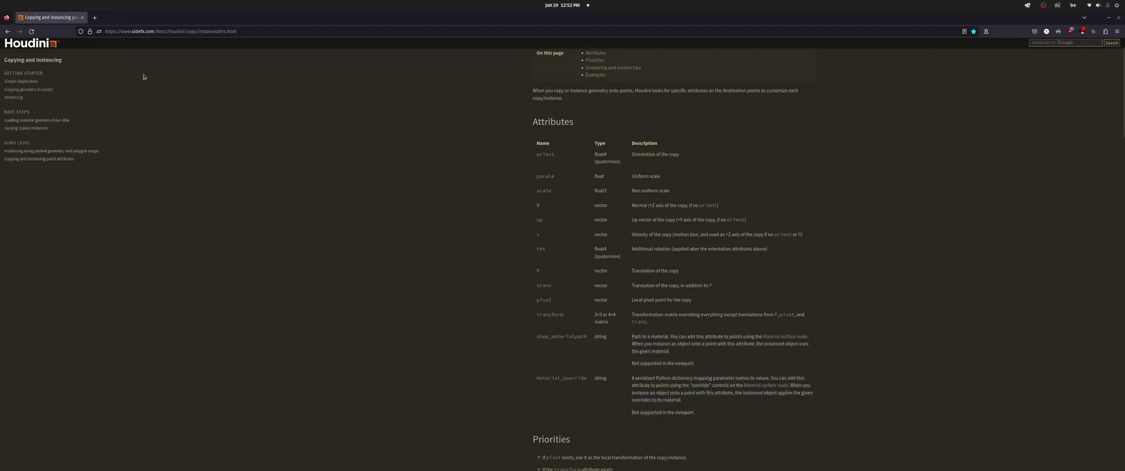
- Close Firefox, enter the orientation network, and display and frame the CUBE null
{"action": "left_click", "coordinate": [82, 17]}
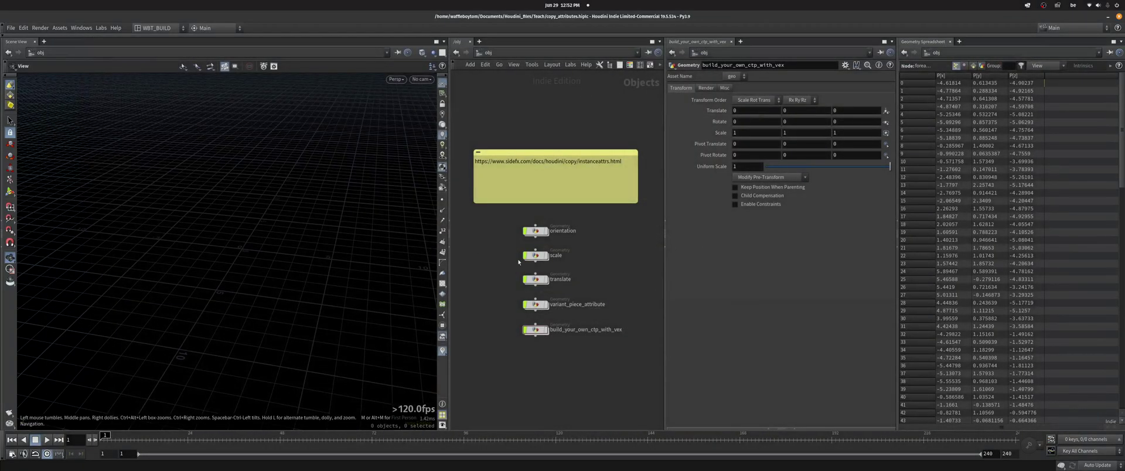
{"action": "double_click", "coordinate": [532, 234]}
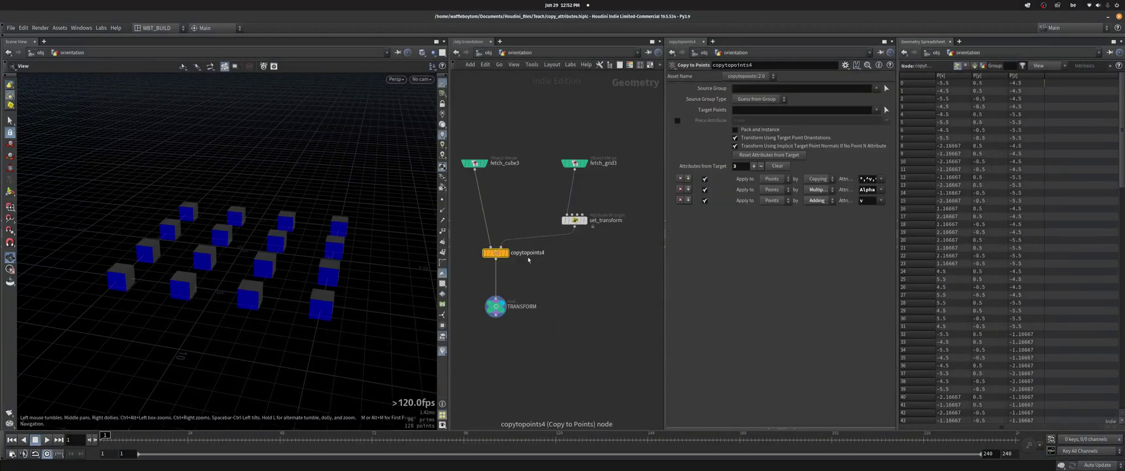
{"action": "scroll", "coordinate": [551, 286], "scroll_direction": "up", "scroll_amount": 5}
{"action": "left_click", "coordinate": [549, 261]}
{"action": "key", "text": "g"}
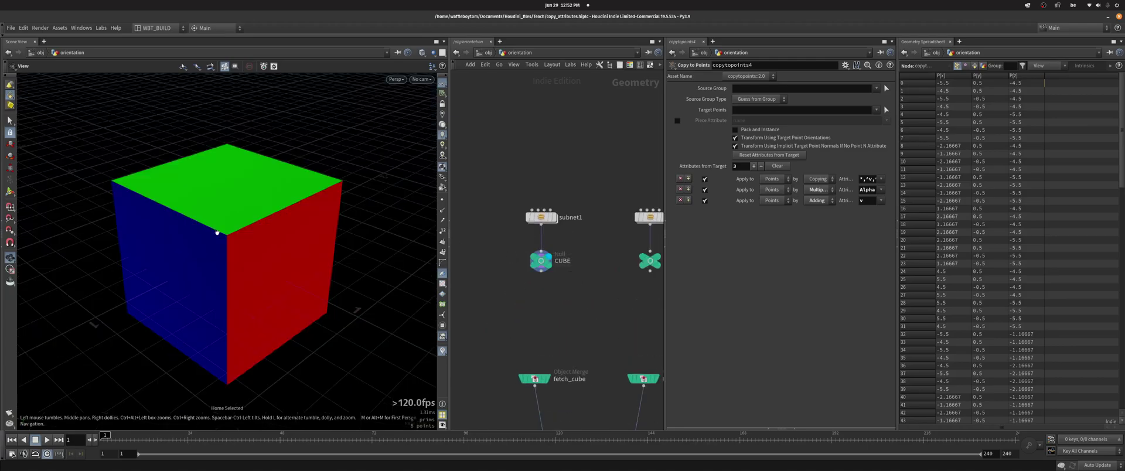
{"action": "left_click_drag", "start_coordinate": [205, 228], "coordinate": [221, 253]}
{"action": "scroll", "coordinate": [615, 287], "scroll_direction": "down", "scroll_amount": 5}
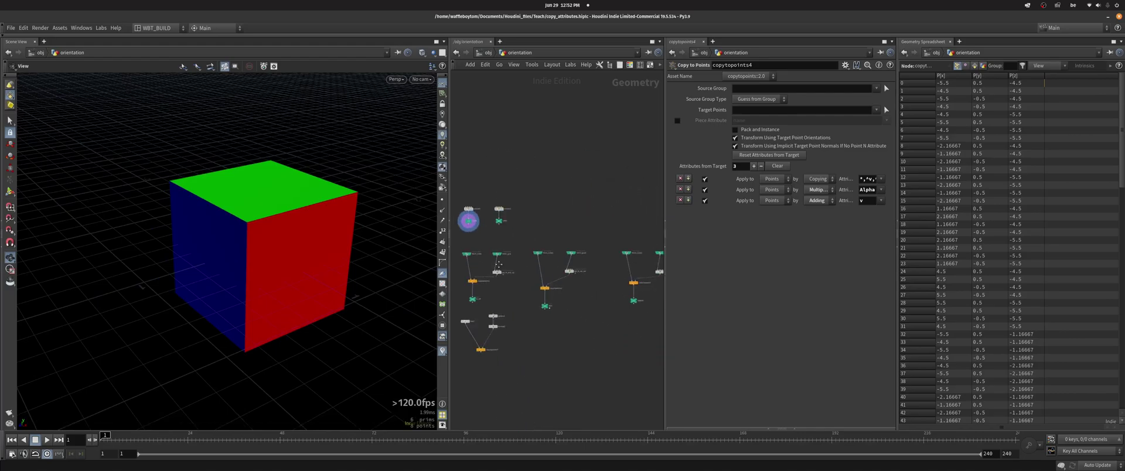
- Display the set_orient wrangle's result to view the whole point grid
{"action": "middle_click_drag", "start_coordinate": [647, 289], "coordinate": [522, 256]}
{"action": "scroll", "coordinate": [493, 228], "scroll_direction": "up", "scroll_amount": 5}
{"action": "left_click", "coordinate": [549, 250]}
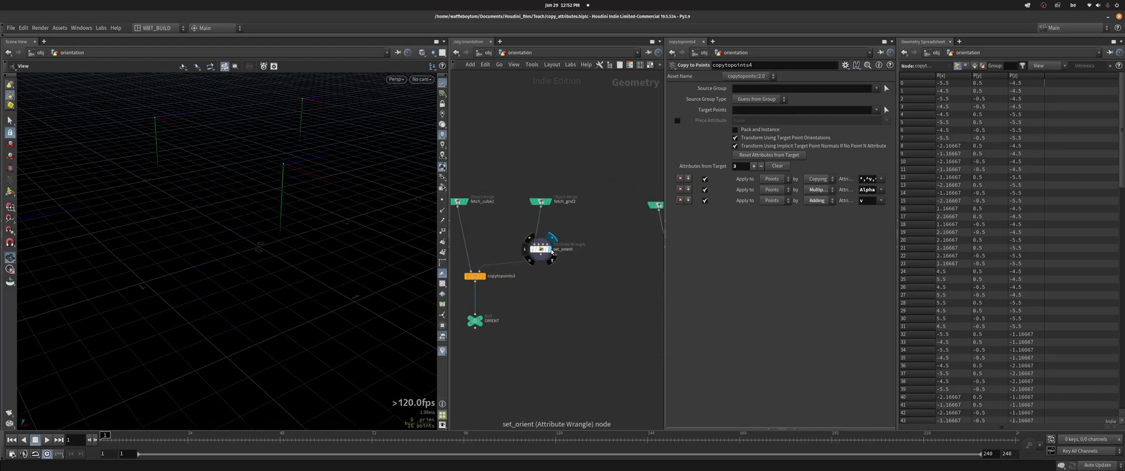
{"action": "left_click_drag", "start_coordinate": [224, 227], "coordinate": [279, 246]}
- Remove the minus signs from set_orient's yaxis and zaxis vectors and inspect the reoriented points
{"action": "left_click", "coordinate": [558, 250]}
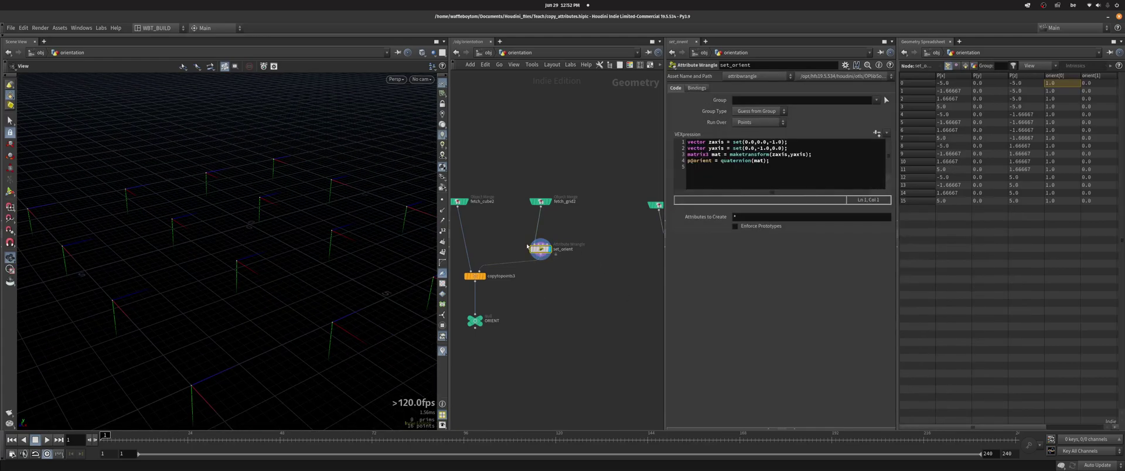
{"action": "left_click", "coordinate": [761, 148]}
{"action": "key", "text": "BackSpace"}
{"action": "left_click", "coordinate": [771, 142]}
{"action": "key", "text": "BackSpace"}
{"action": "mouse_move", "coordinate": [291, 231]}
{"action": "left_mouse_down"}
{"action": "mouse_move", "coordinate": [226, 240]}
{"action": "mouse_move", "coordinate": [287, 234]}
{"action": "left_mouse_up"}
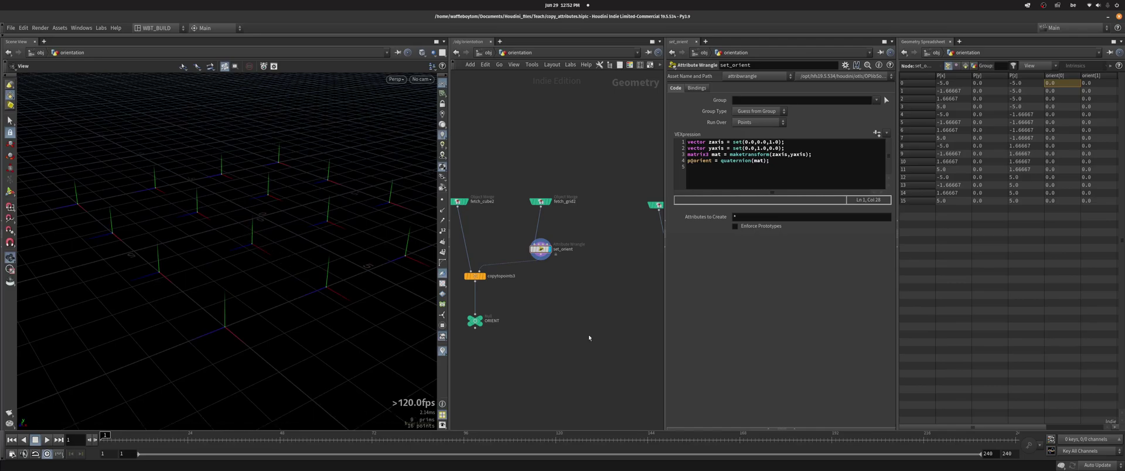
- Display the CUBE node and orbit in closer to inspect the cube
{"action": "scroll", "coordinate": [574, 291], "scroll_direction": "down", "scroll_amount": 3}
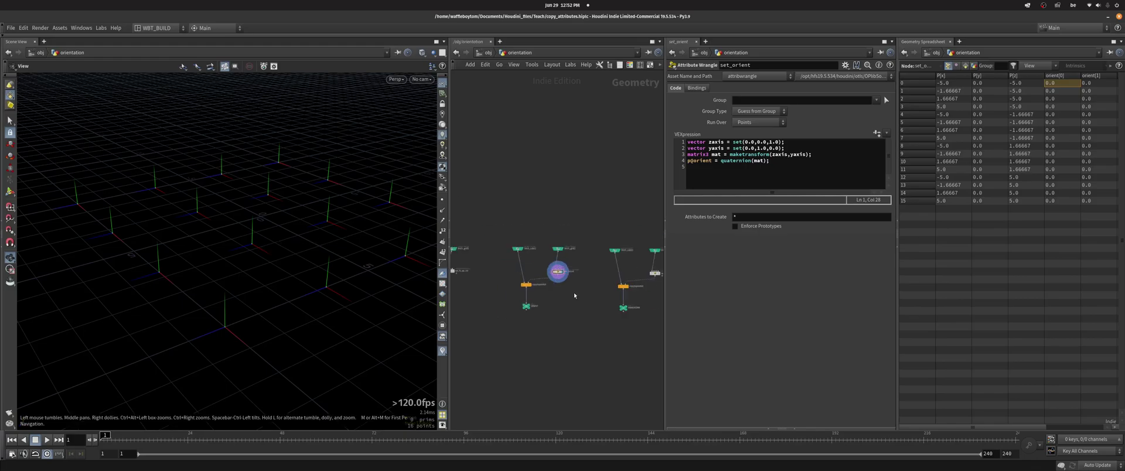
{"action": "scroll", "coordinate": [535, 213], "scroll_direction": "up", "scroll_amount": 5}
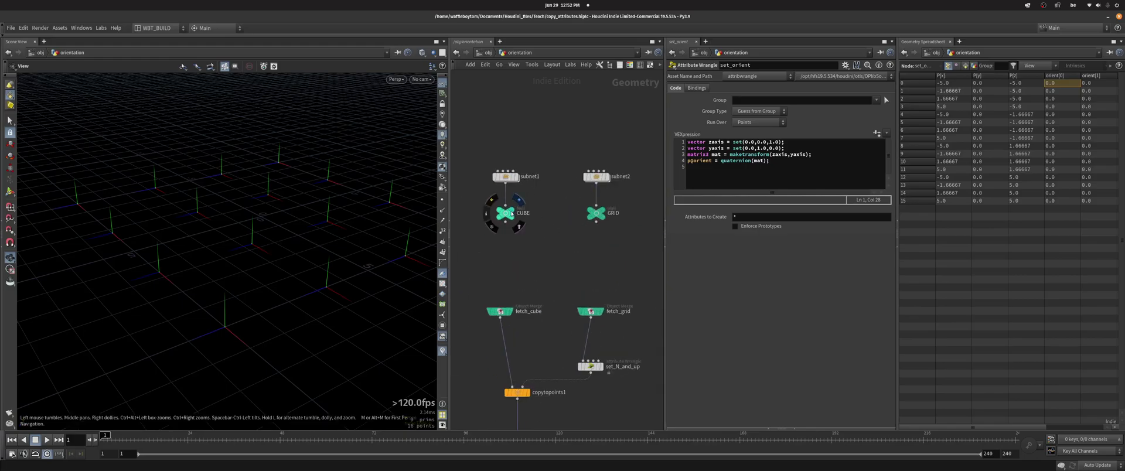
{"action": "left_click", "coordinate": [509, 216]}
{"action": "mouse_move", "coordinate": [231, 221]}
{"action": "left_mouse_down"}
{"action": "mouse_move", "coordinate": [366, 201]}
{"action": "mouse_move", "coordinate": [368, 151]}
{"action": "mouse_move", "coordinate": [275, 225]}
{"action": "mouse_move", "coordinate": [210, 225]}
{"action": "left_mouse_up"}
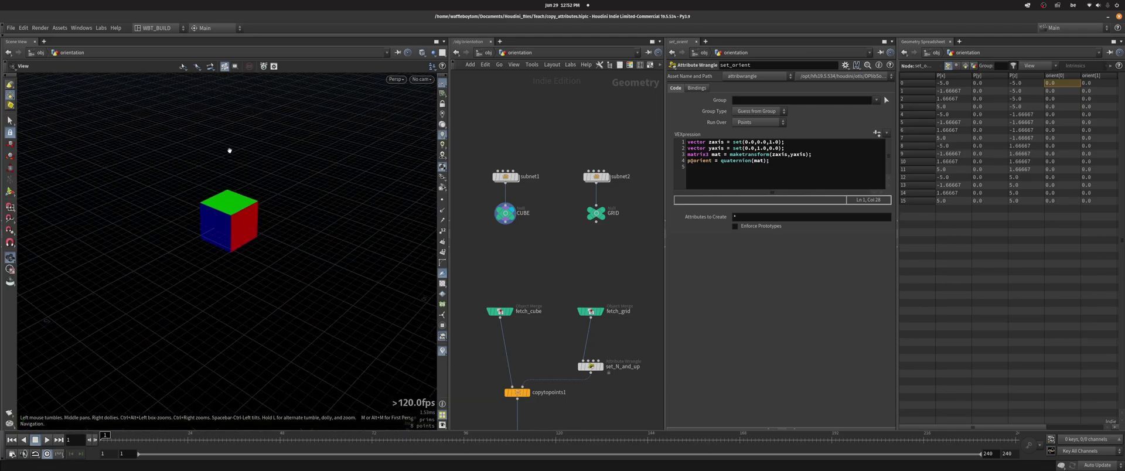
{"action": "right_click_drag", "start_coordinate": [252, 221], "coordinate": [307, 222]}
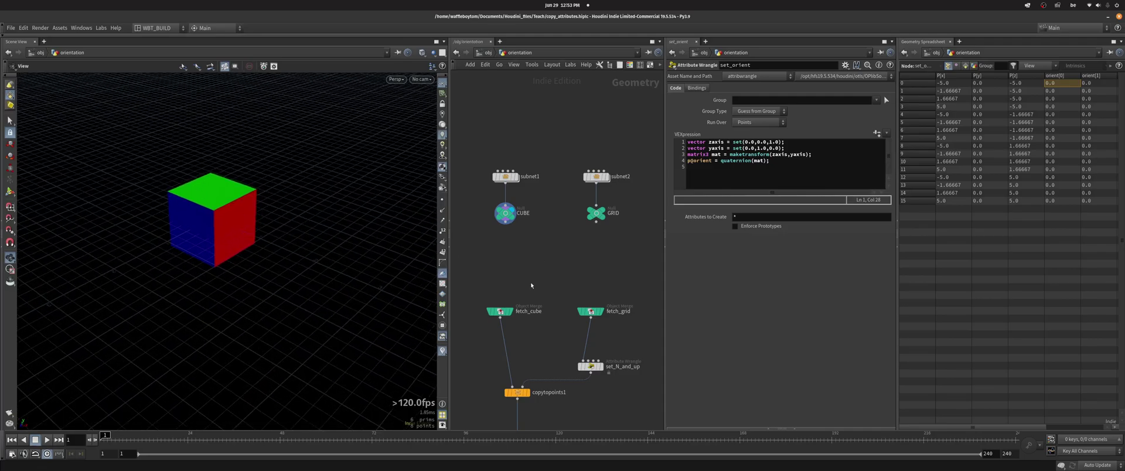
- Preview the framed GRID points, then display the set_N_and_up wrangle's vectors
{"action": "left_click", "coordinate": [605, 212]}
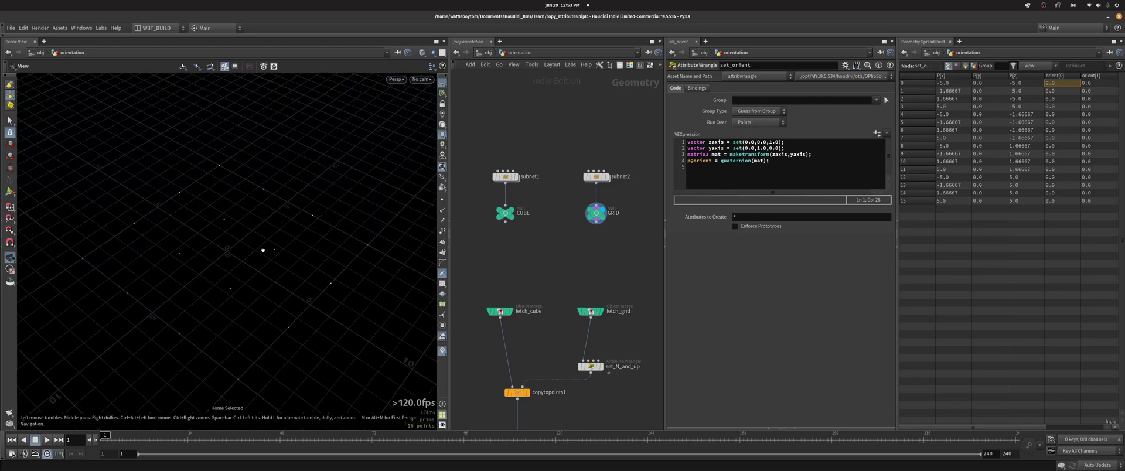
{"action": "key", "text": "g"}
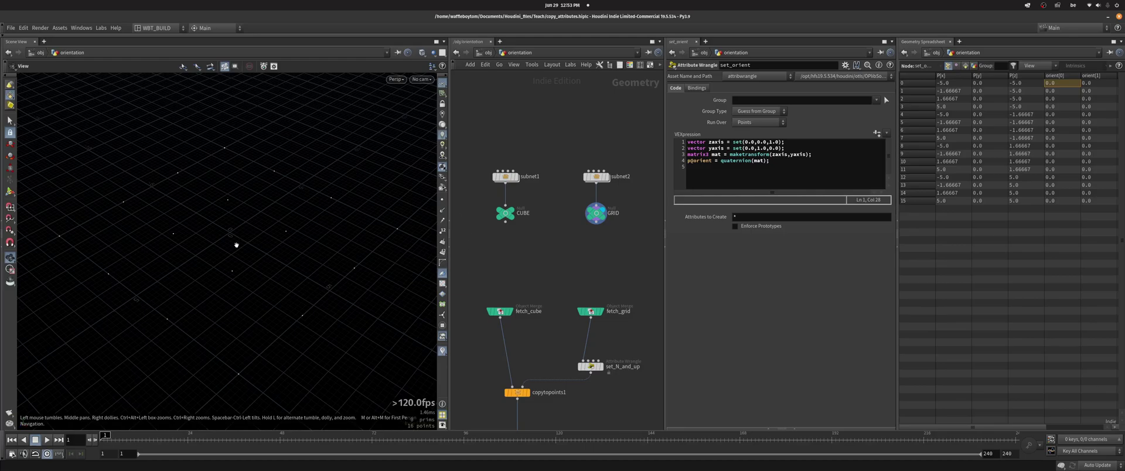
{"action": "left_click_drag", "start_coordinate": [237, 244], "coordinate": [226, 230]}
{"action": "middle_click_drag", "start_coordinate": [526, 263], "coordinate": [515, 181]}
{"action": "left_click_drag", "start_coordinate": [198, 208], "coordinate": [220, 221]}
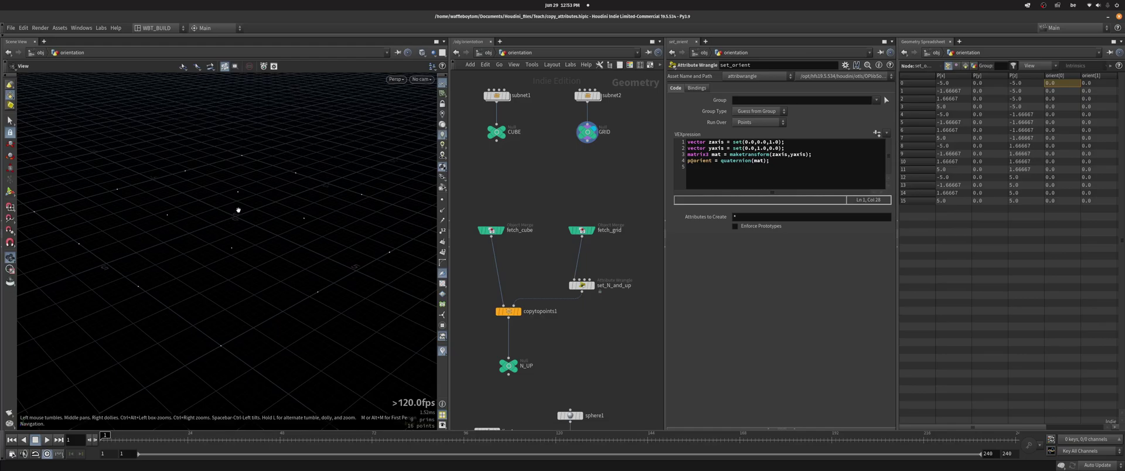
{"action": "left_click", "coordinate": [591, 286]}
- Show set_N_and_up's VEX code and draw the up vector at each point
{"action": "left_click", "coordinate": [581, 286]}
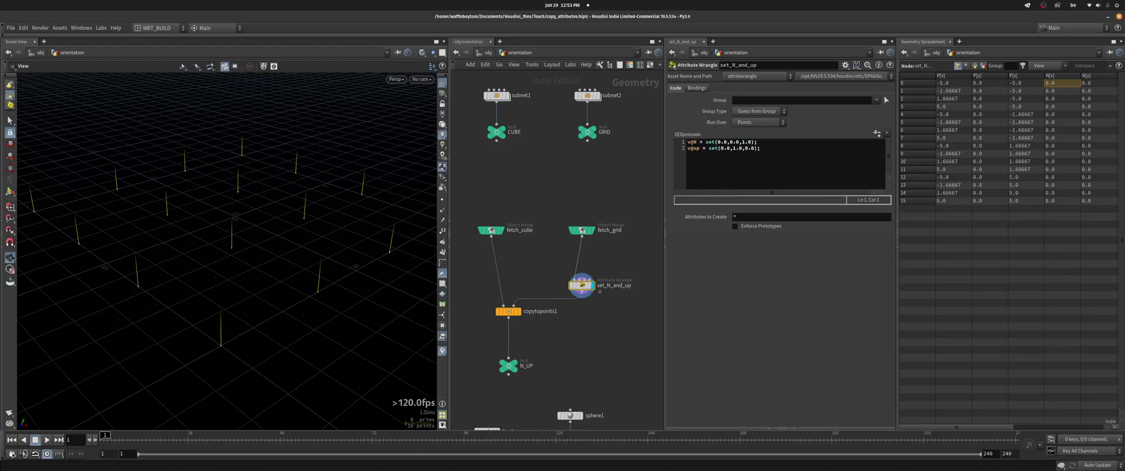
{"action": "left_click_drag", "start_coordinate": [221, 208], "coordinate": [233, 218], "text": "alt"}
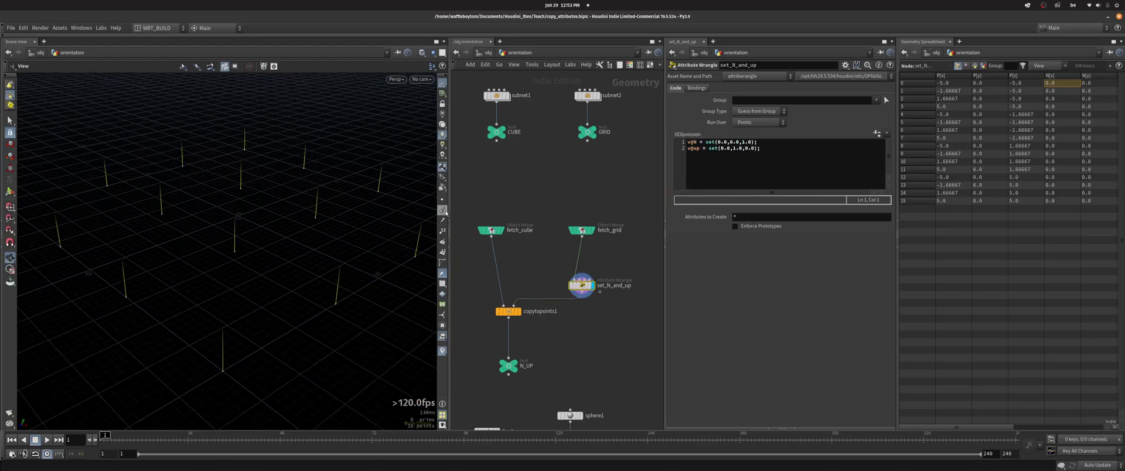
{"action": "left_click", "coordinate": [442, 211]}
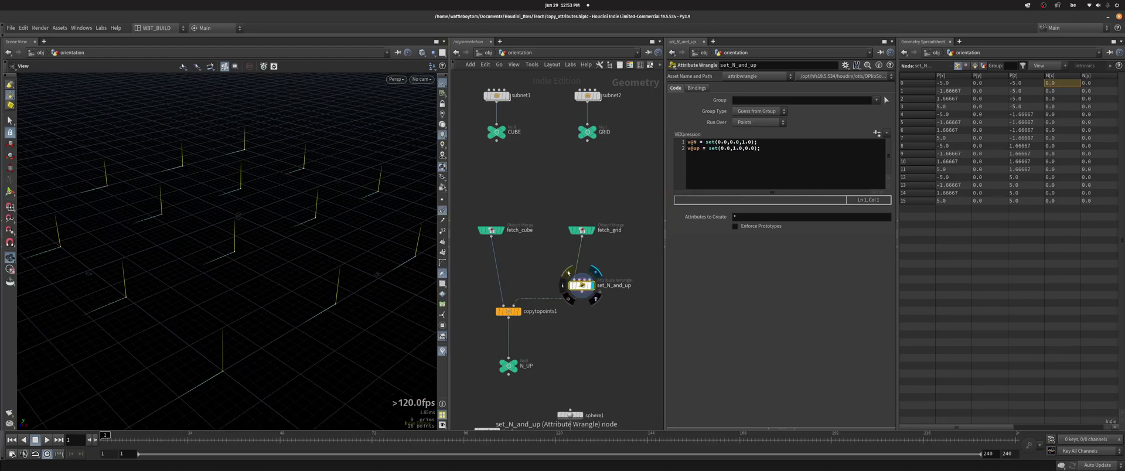
{"action": "left_click_drag", "start_coordinate": [686, 142], "coordinate": [759, 141]}
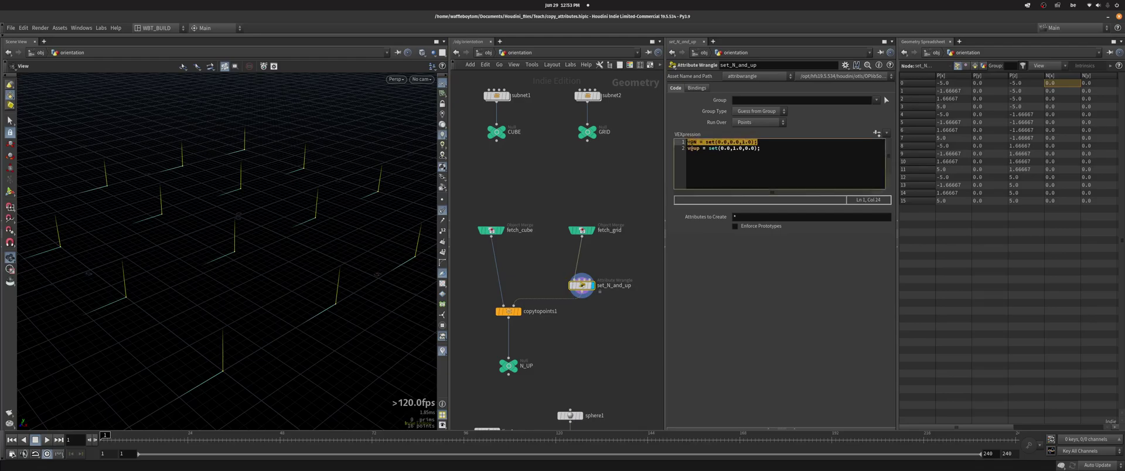
{"action": "left_click", "coordinate": [691, 142]}
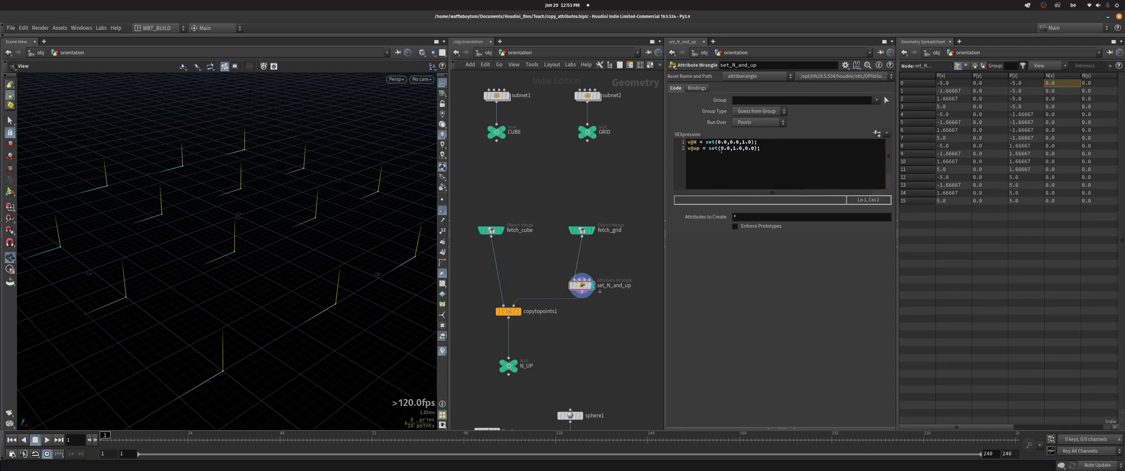
- Compare the N_UP copied cubes with the single fetched cube, toggling set_N_and_up bypass
{"action": "middle_click_drag", "start_coordinate": [513, 385], "coordinate": [518, 351]}
{"action": "left_click", "coordinate": [518, 332]}
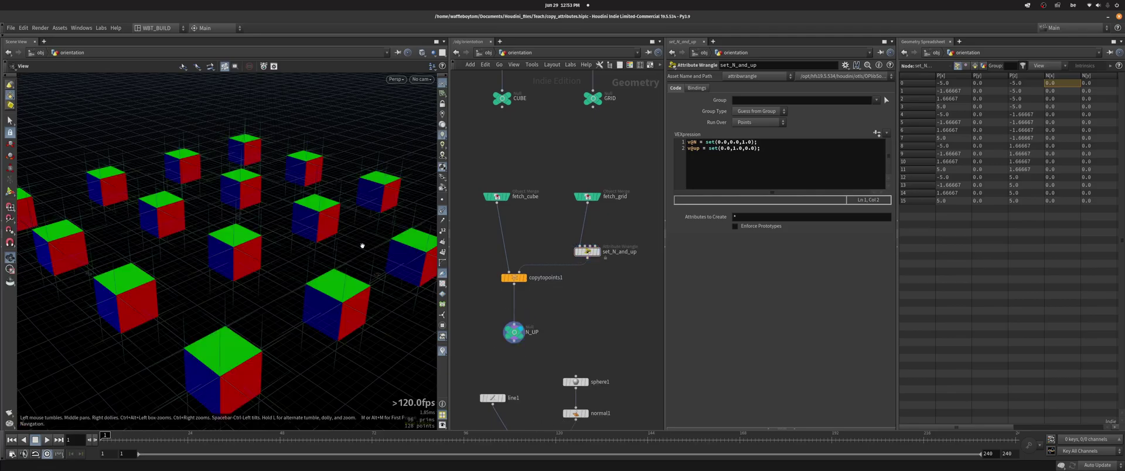
{"action": "scroll", "coordinate": [268, 262], "scroll_direction": "down", "scroll_amount": 3}
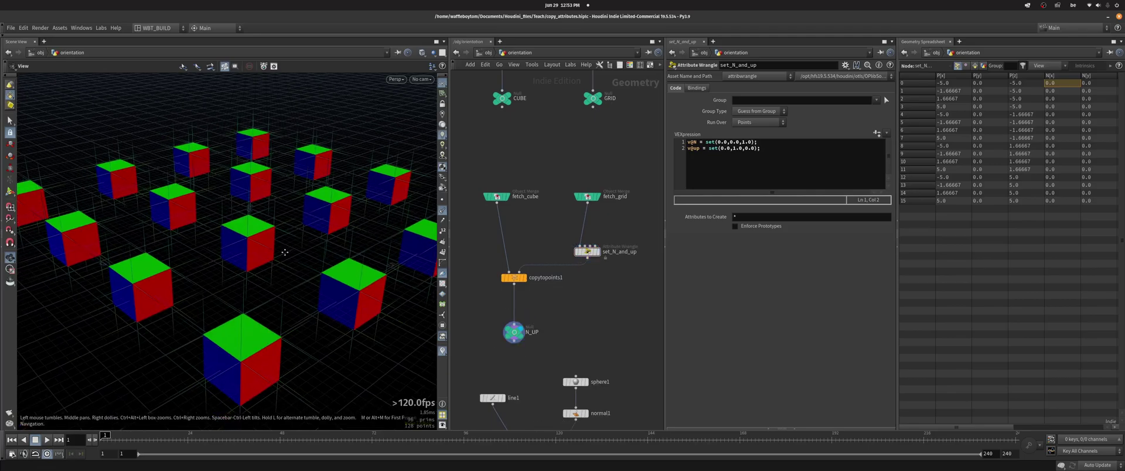
{"action": "left_click", "coordinate": [506, 196]}
{"action": "left_click", "coordinate": [515, 333]}
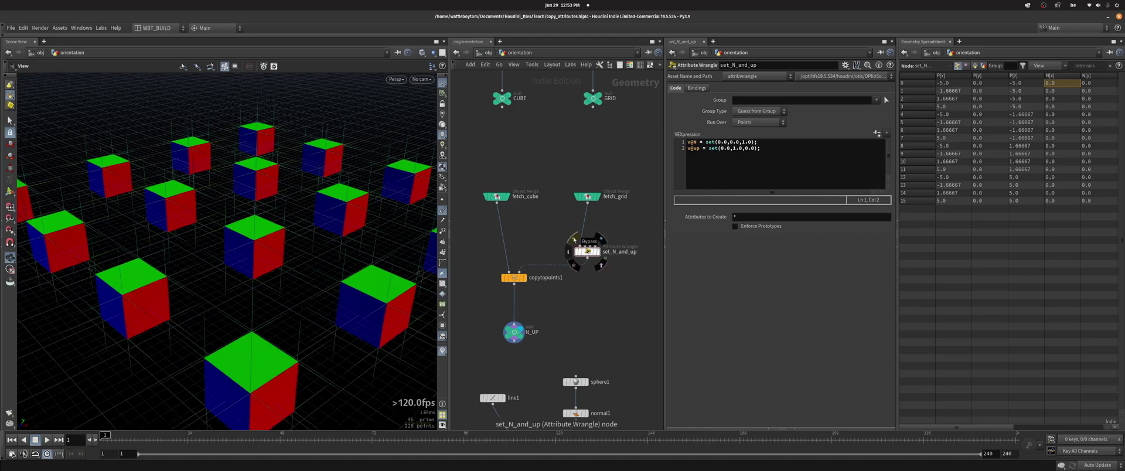
{"action": "left_click", "coordinate": [573, 239]}
{"action": "left_click", "coordinate": [574, 238]}
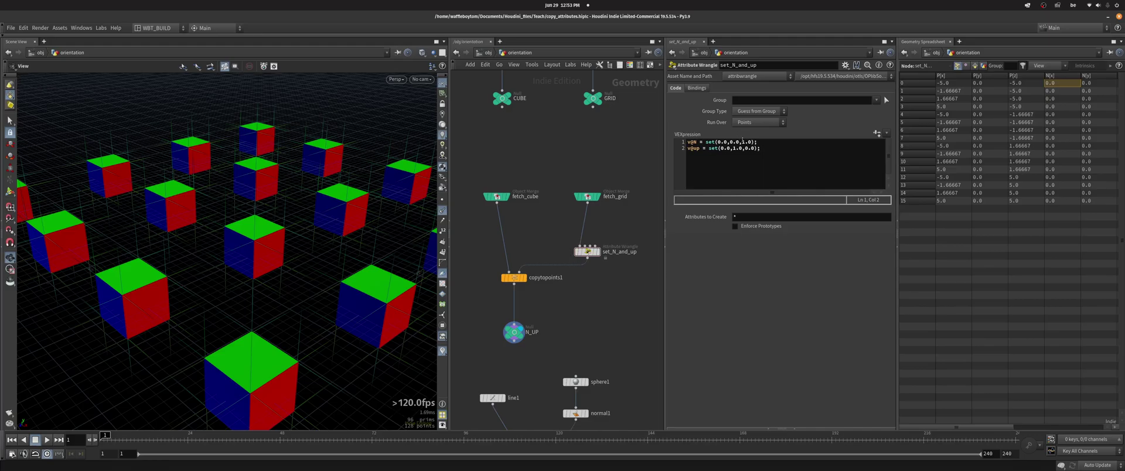
- Negate the N vector to flip the cubes, then restore it to (0,0,1)
{"action": "left_click", "coordinate": [742, 142]}
{"action": "type", "text": "-"}
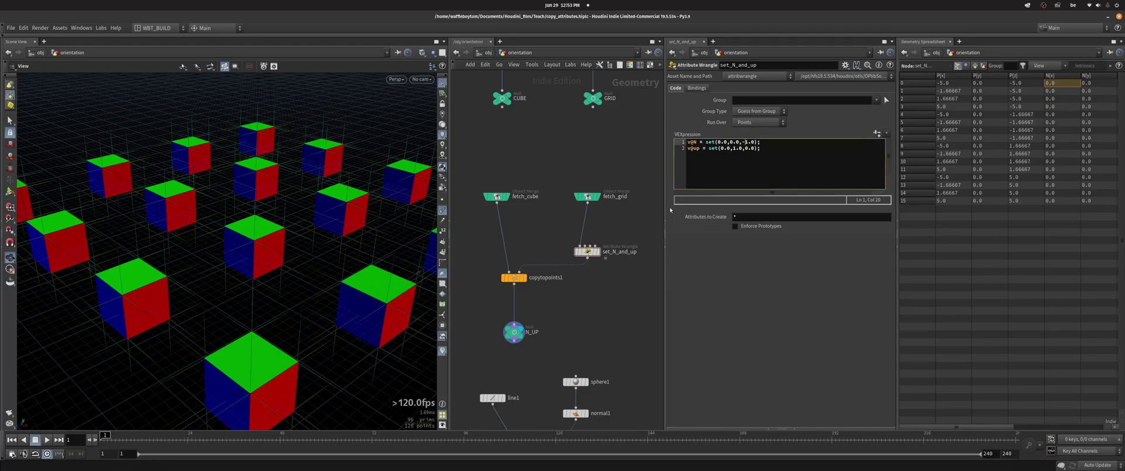
{"action": "left_click_drag", "start_coordinate": [410, 234], "coordinate": [312, 246]}
{"action": "left_click", "coordinate": [743, 141]}
{"action": "key", "text": "BackSpace"}
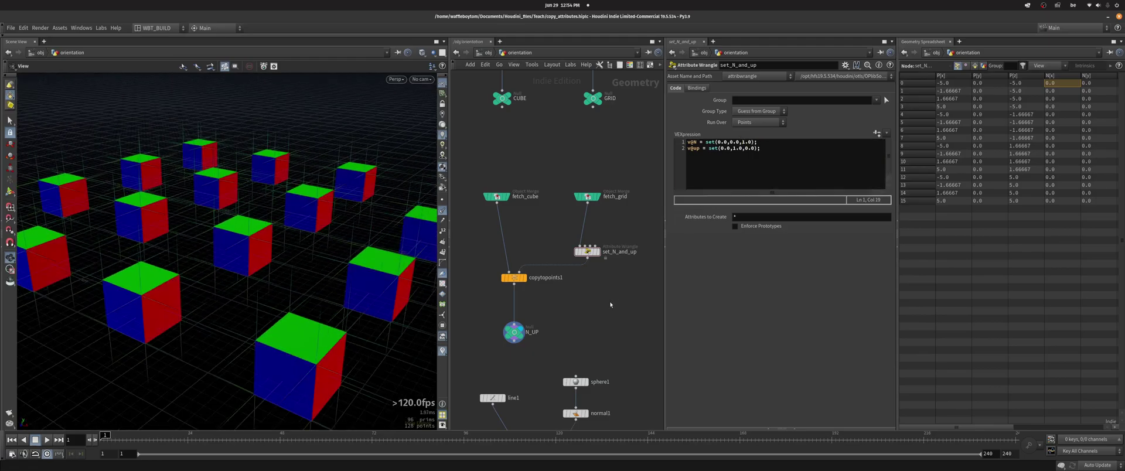
{"action": "left_click_drag", "start_coordinate": [276, 251], "coordinate": [260, 222]}
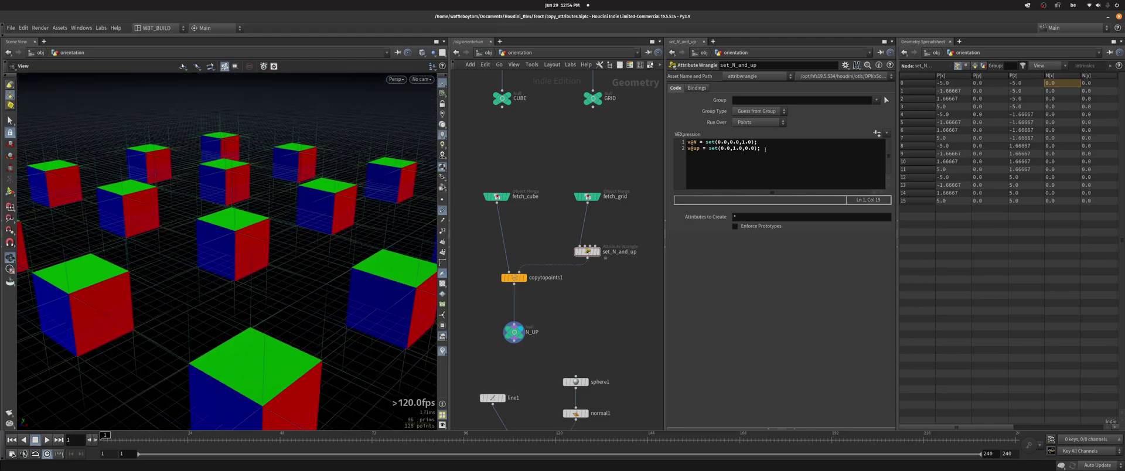
{"action": "left_click", "coordinate": [749, 168]}
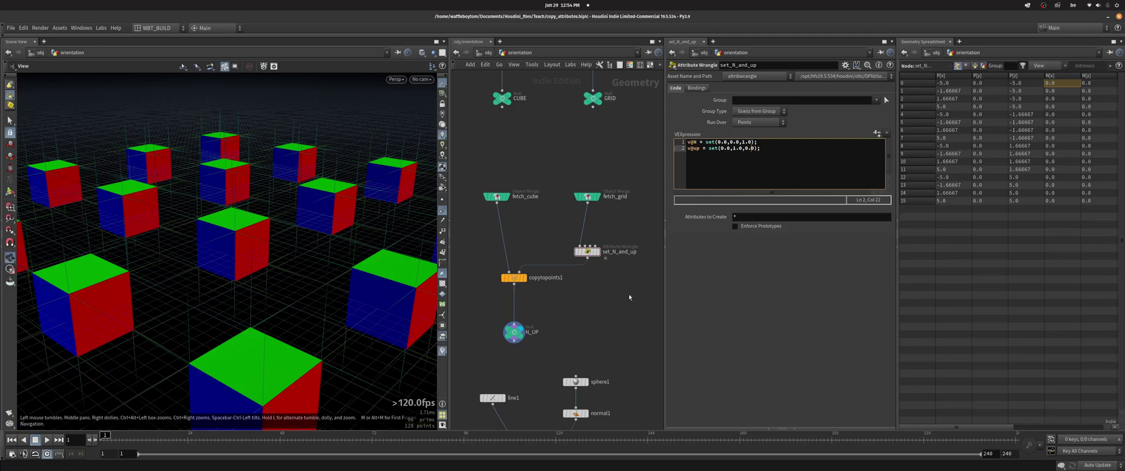
{"action": "middle_click_drag", "start_coordinate": [628, 294], "coordinate": [450, 267]}
- Display fetch_grid2's points and review set_orient's axis and orient quaternion code
{"action": "left_click", "coordinate": [602, 117]}
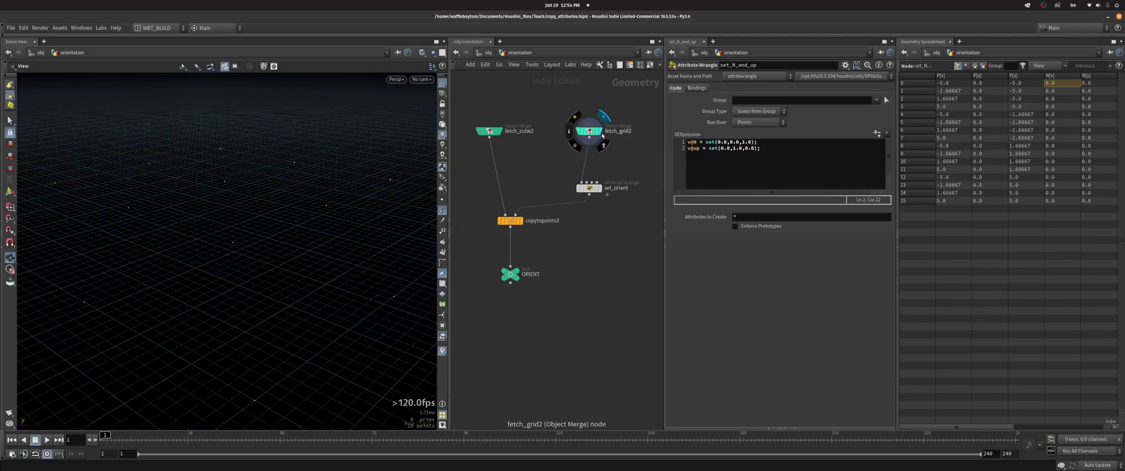
{"action": "left_click", "coordinate": [592, 188]}
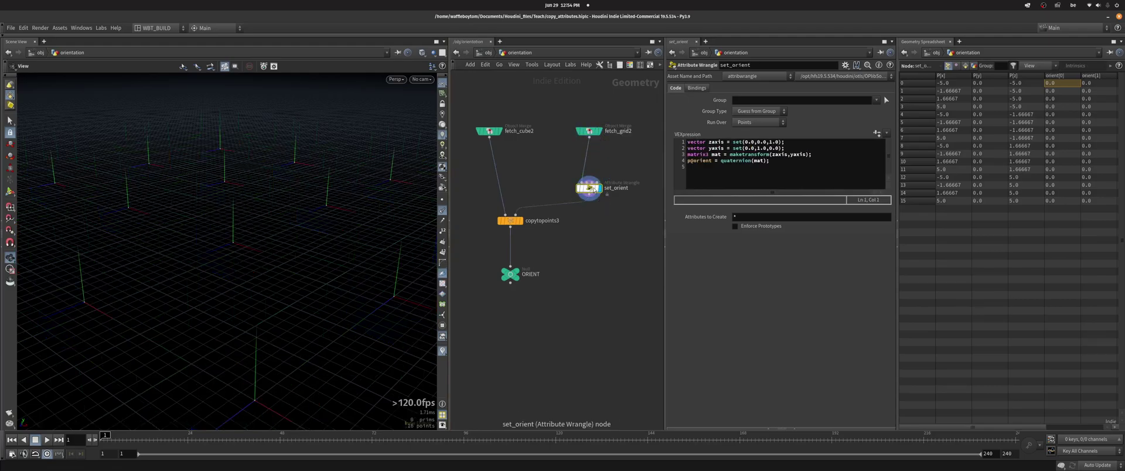
{"action": "left_click_drag", "start_coordinate": [372, 173], "coordinate": [257, 243]}
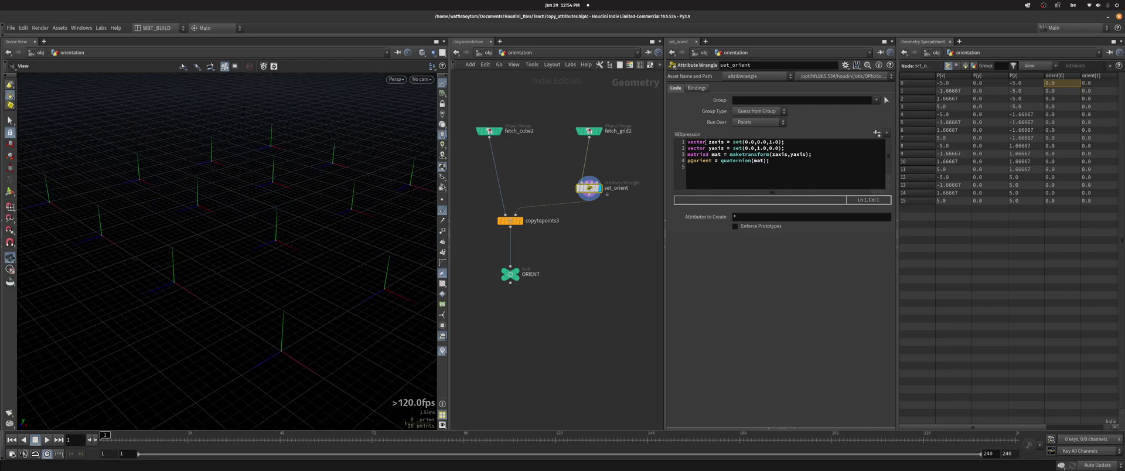
{"action": "left_click_drag", "start_coordinate": [705, 141], "coordinate": [785, 149]}
{"action": "left_click", "coordinate": [791, 149]}
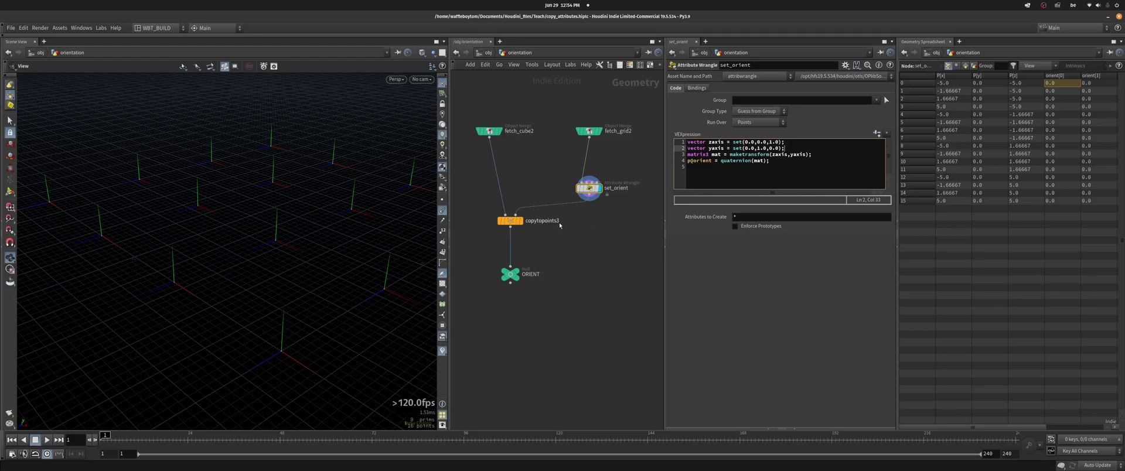
{"action": "scroll", "coordinate": [559, 225], "scroll_direction": "up", "scroll_amount": 3}
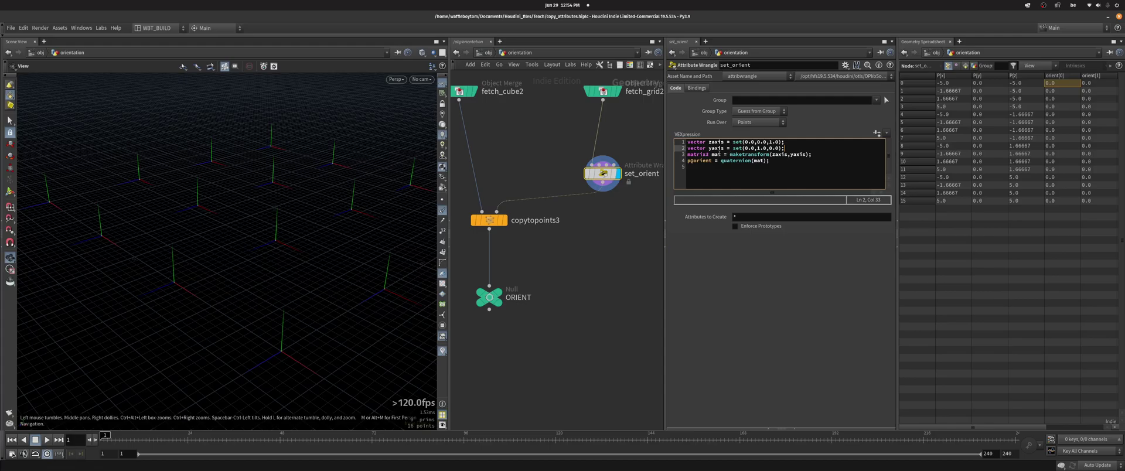
{"action": "left_click_drag", "start_coordinate": [823, 154], "coordinate": [680, 154]}
{"action": "left_click_drag", "start_coordinate": [769, 161], "coordinate": [687, 160]}
{"action": "left_click", "coordinate": [757, 167]}
- Display the ORIENT output's copied cubes
{"action": "middle_click_drag", "start_coordinate": [621, 207], "coordinate": [629, 225]}
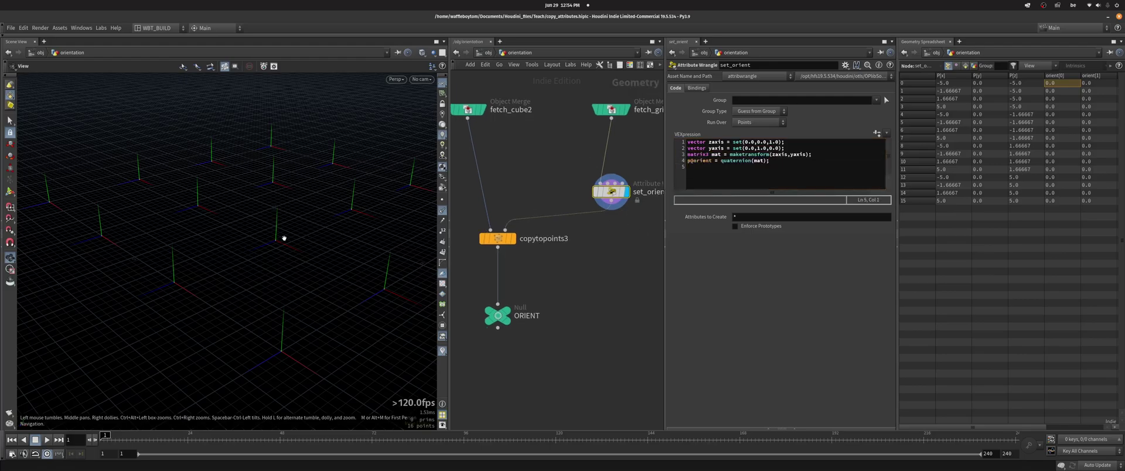
{"action": "left_click_drag", "start_coordinate": [284, 238], "coordinate": [326, 225]}
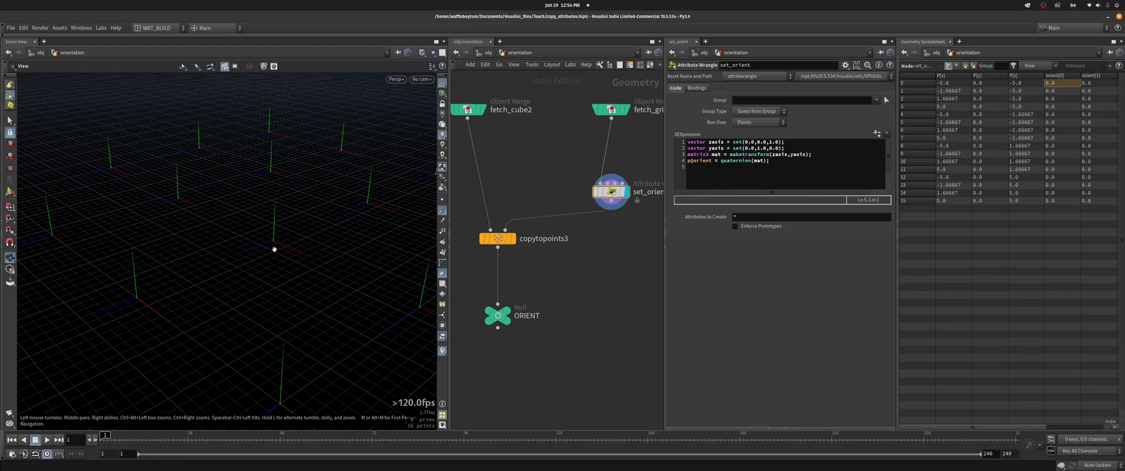
{"action": "left_click", "coordinate": [523, 311]}
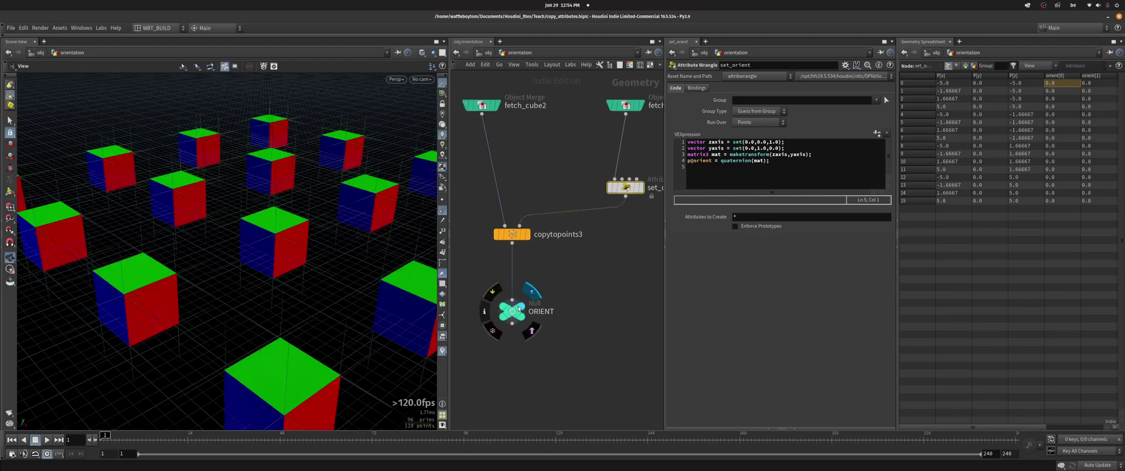
{"action": "left_click_drag", "start_coordinate": [311, 238], "coordinate": [295, 234]}
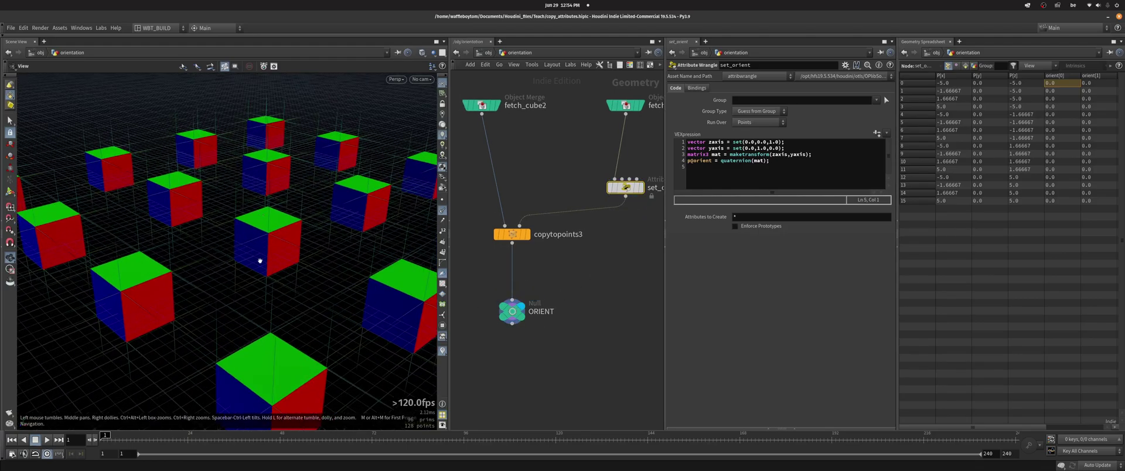
- Negate set_orient's yaxis to see the cubes reorient, then remove the minus sign
{"action": "left_click", "coordinate": [756, 148]}
{"action": "type", "text": "-"}
{"action": "left_click_drag", "start_coordinate": [211, 266], "coordinate": [679, 238]}
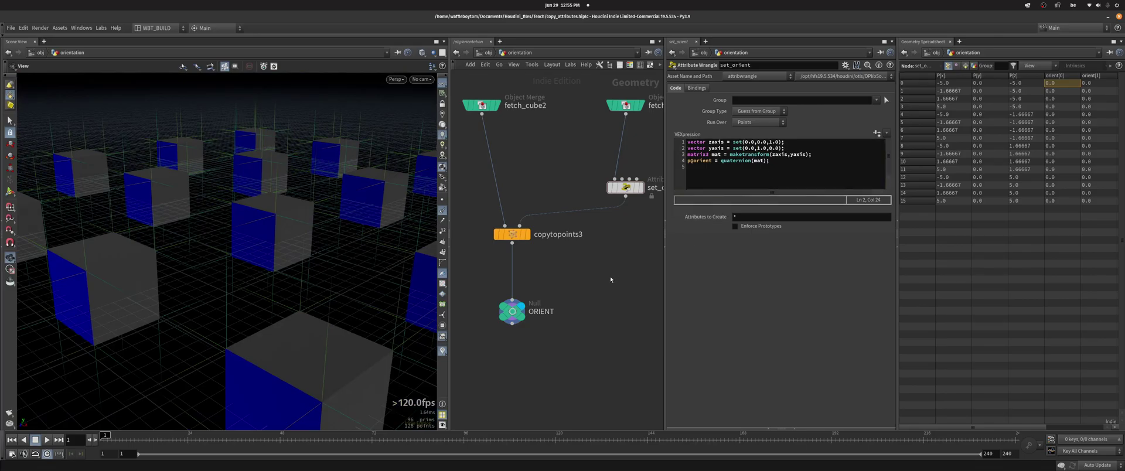
{"action": "key", "text": "BackSpace"}
{"action": "scroll", "coordinate": [609, 275], "scroll_direction": "down", "scroll_amount": 3}
{"action": "middle_click_drag", "start_coordinate": [597, 269], "coordinate": [597, 231]}
{"action": "scroll", "coordinate": [600, 230], "scroll_direction": "up", "scroll_amount": 3}
- Display set_N_up_rot's line glyphs and review its axis vector code
{"action": "left_click", "coordinate": [589, 190]}
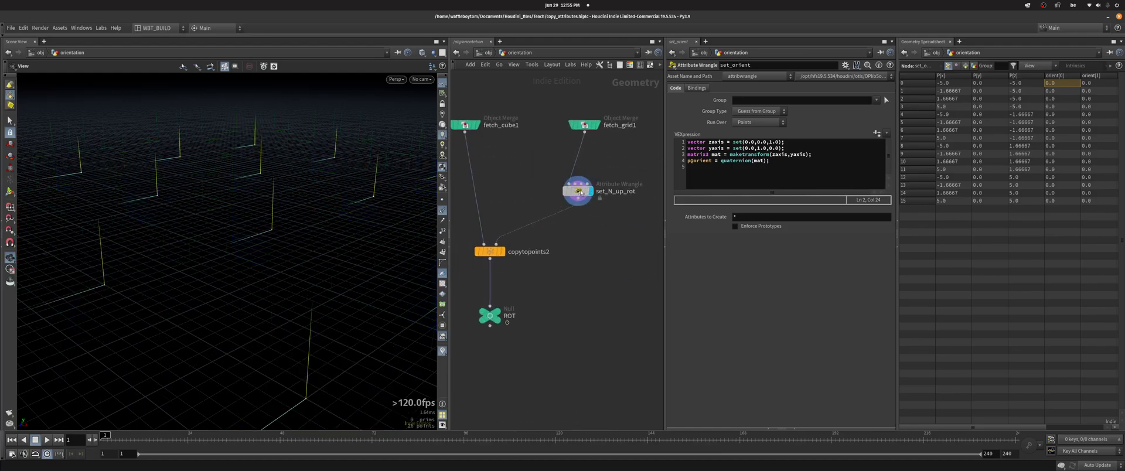
{"action": "left_click", "coordinate": [577, 191]}
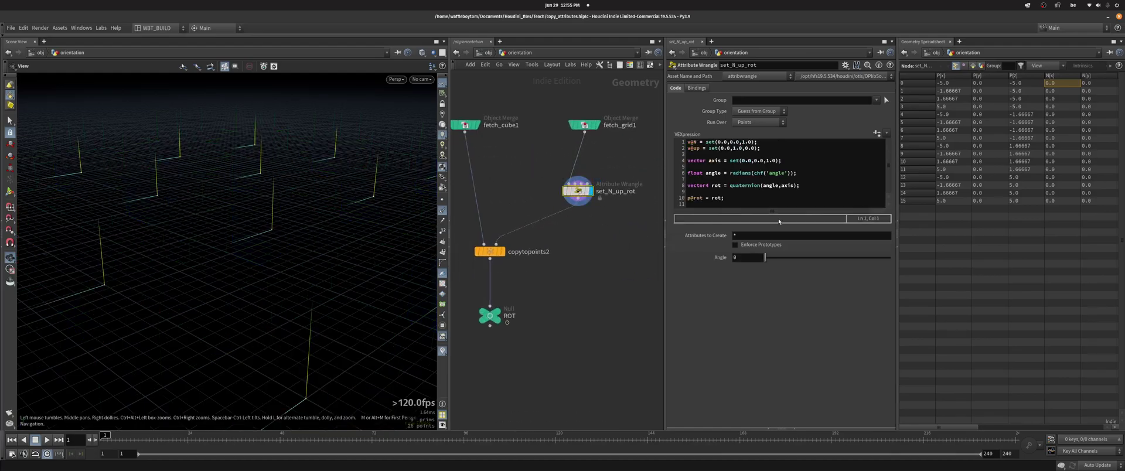
{"action": "left_click_drag", "start_coordinate": [221, 223], "coordinate": [302, 215]}
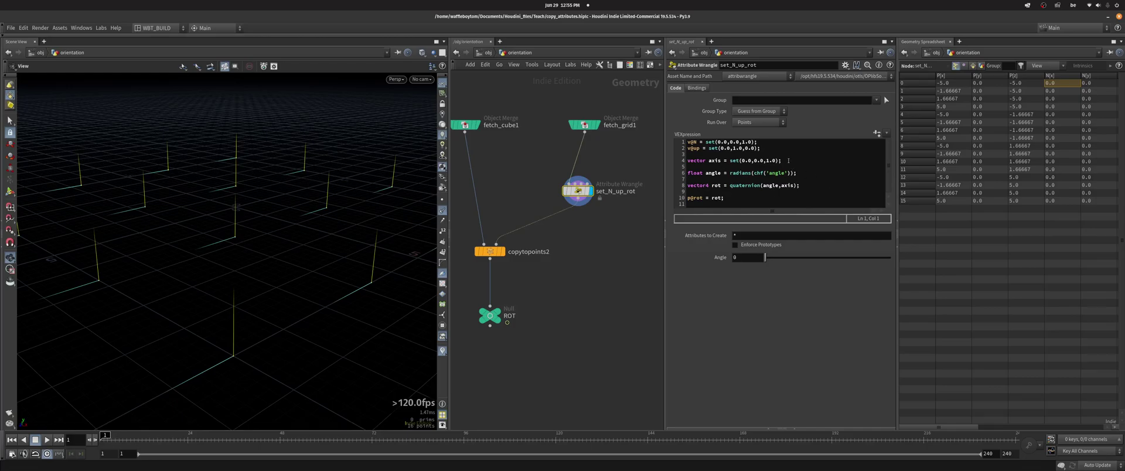
{"action": "left_click_drag", "start_coordinate": [787, 160], "coordinate": [687, 160]}
{"action": "left_click", "coordinate": [724, 161]}
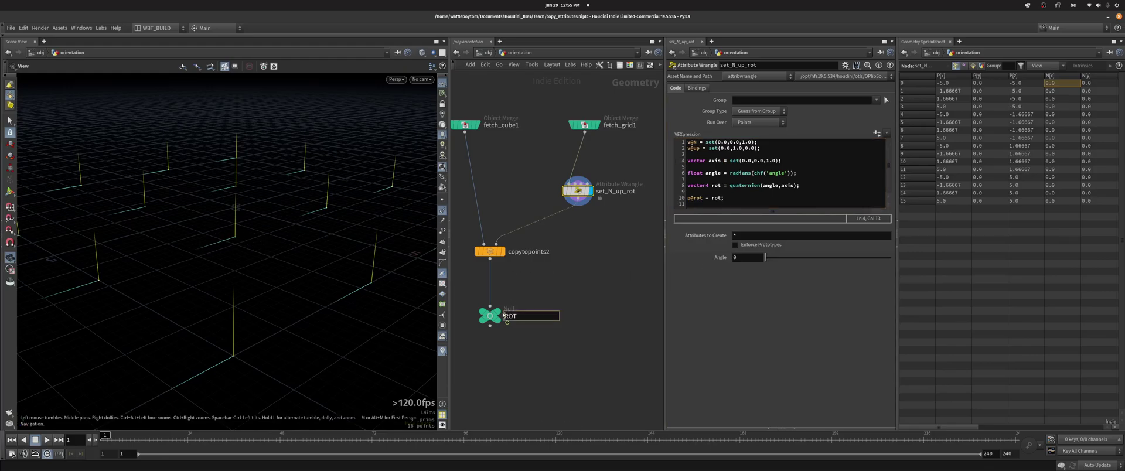
- Display the ROT copied cubes and set set_N_up_rot's Angle to 62.2
{"action": "left_click", "coordinate": [497, 316]}
{"action": "left_click", "coordinate": [577, 190]}
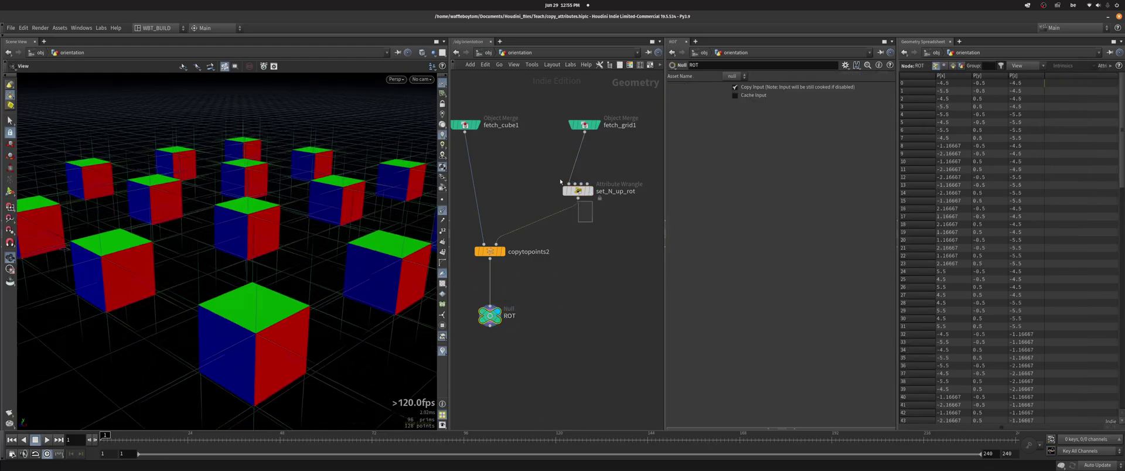
{"action": "mouse_move", "coordinate": [765, 258]}
{"action": "left_mouse_down"}
{"action": "mouse_move", "coordinate": [853, 267]}
{"action": "mouse_move", "coordinate": [758, 260]}
{"action": "left_mouse_up"}
{"action": "left_click", "coordinate": [698, 204]}
- Pan the network and display copytopoints5's star of lines
{"action": "scroll", "coordinate": [582, 261], "scroll_direction": "down", "scroll_amount": 3}
{"action": "middle_click_drag", "start_coordinate": [581, 260], "coordinate": [802, 183]}
{"action": "left_click", "coordinate": [591, 327]}
{"action": "scroll", "coordinate": [280, 225], "scroll_direction": "up", "scroll_amount": 5}
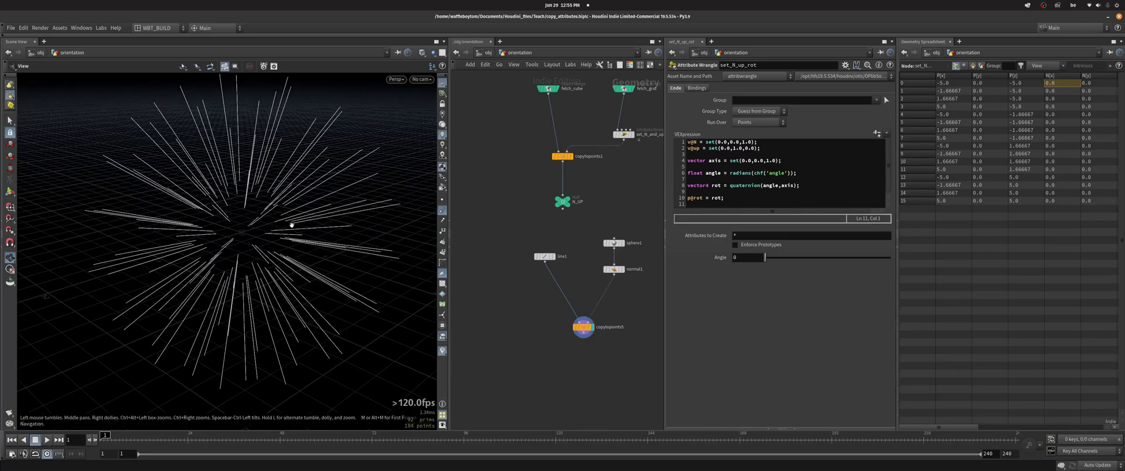
- Compare copytopoints5's line star with the single framed line1 line
{"action": "left_click_drag", "start_coordinate": [288, 226], "coordinate": [214, 232]}
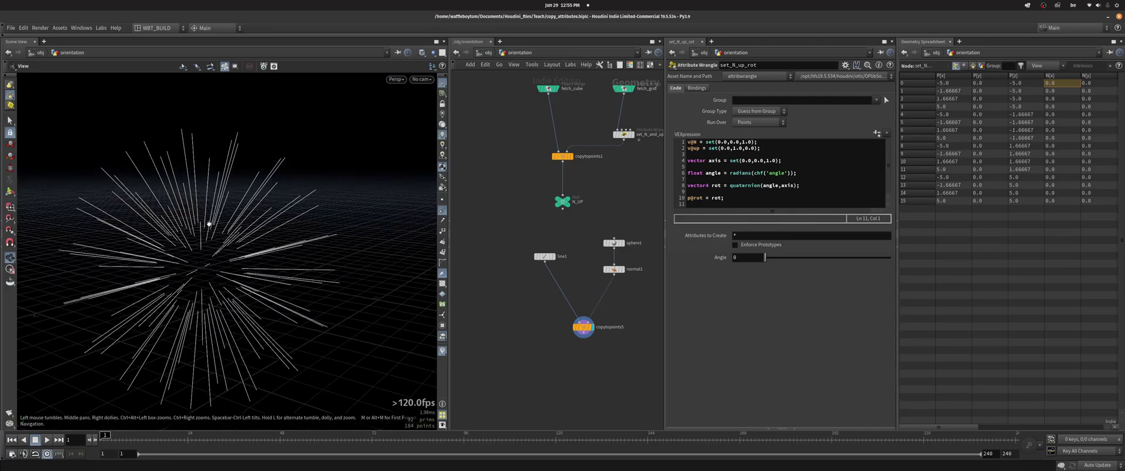
{"action": "key", "text": "g"}
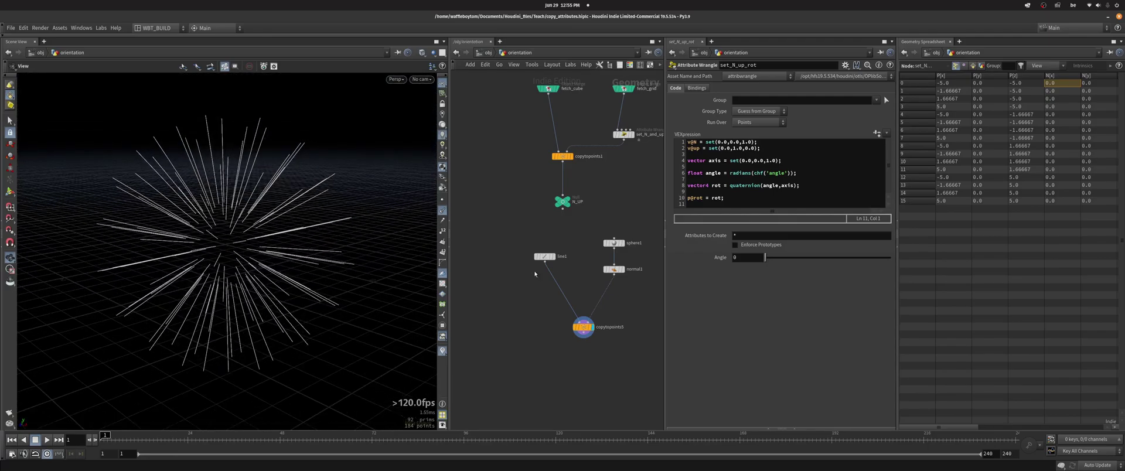
{"action": "middle_click_drag", "start_coordinate": [530, 268], "coordinate": [506, 260]}
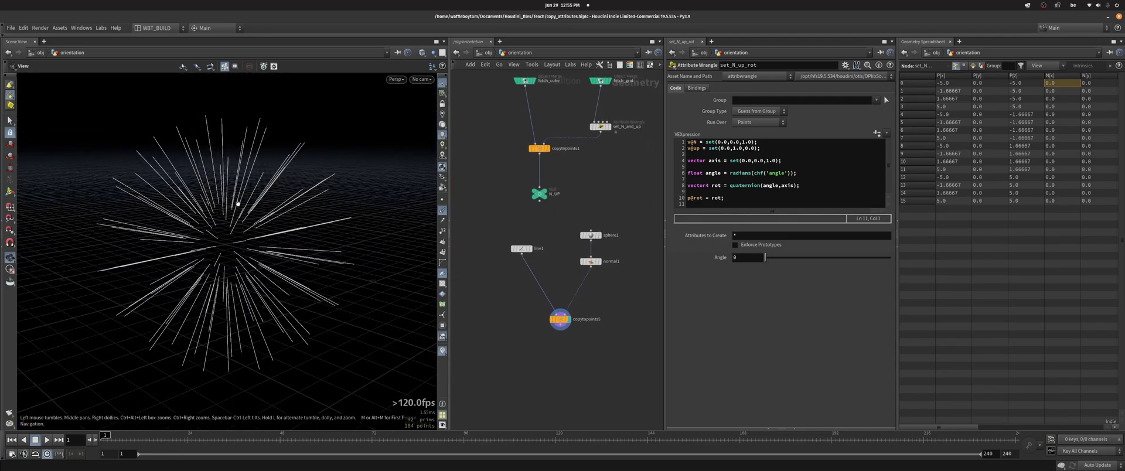
{"action": "left_click", "coordinate": [529, 248]}
{"action": "key", "text": "g"}
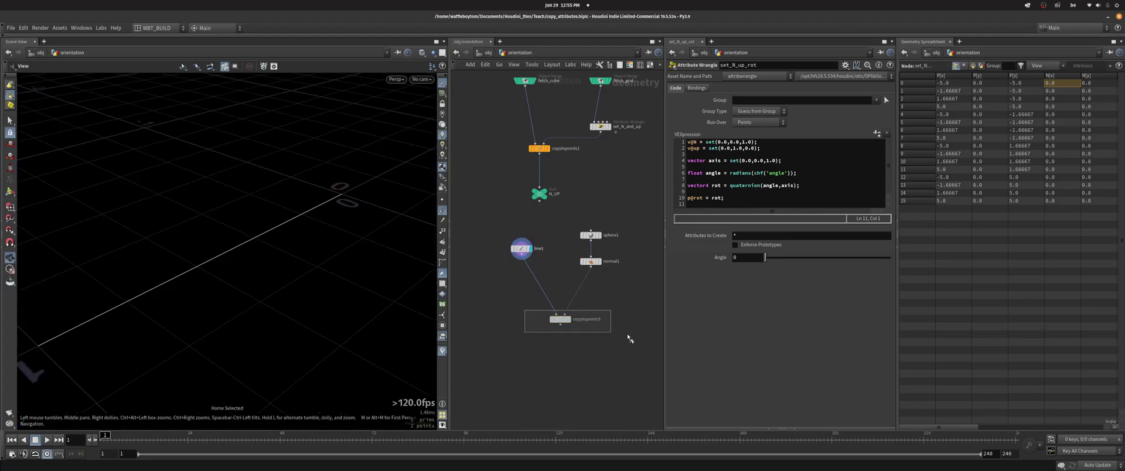
{"action": "left_click", "coordinate": [567, 319]}
{"action": "left_click_drag", "start_coordinate": [276, 231], "coordinate": [265, 230]}
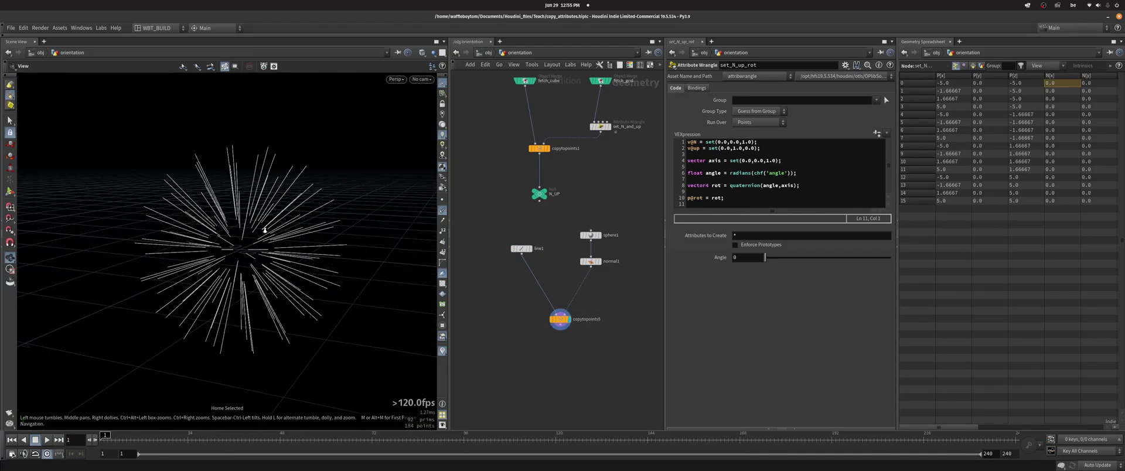
- Inspect the sphere with its normals, then return to the copytopoints5 line star
{"action": "left_click", "coordinate": [599, 261]}
{"action": "scroll", "coordinate": [176, 251], "scroll_direction": "up", "scroll_amount": 3}
{"action": "left_click_drag", "start_coordinate": [176, 252], "coordinate": [389, 288]}
{"action": "left_click", "coordinate": [568, 319]}
- Set line1's Direction to 0, 1, 0 so the copied lines stand upright
{"action": "left_click", "coordinate": [521, 248]}
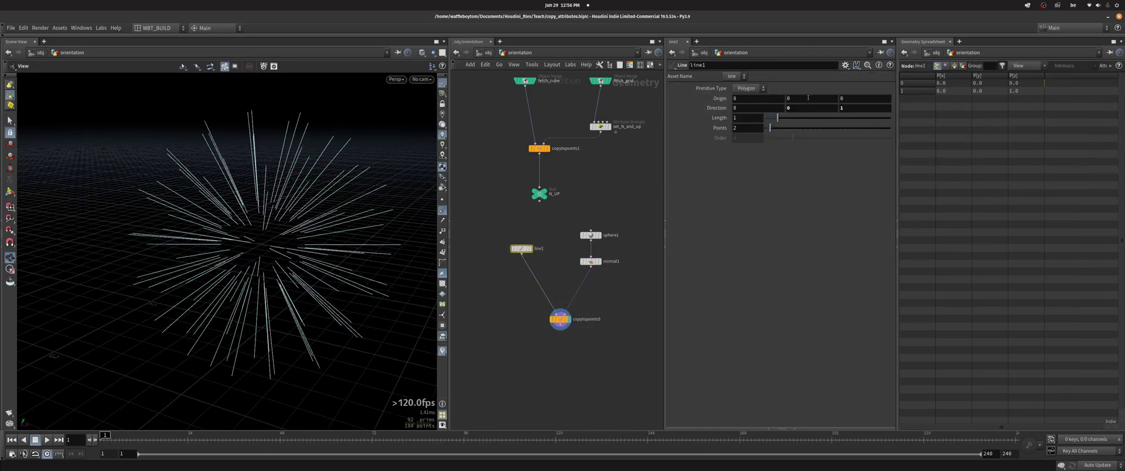
{"action": "left_click", "coordinate": [800, 109]}
{"action": "type", "text": "1"}
{"action": "key", "text": "Tab"}
{"action": "type", "text": "0"}
{"action": "key", "text": "Return"}
{"action": "left_click_drag", "start_coordinate": [281, 246], "coordinate": [366, 196]}
- Change line1's Direction Y back to 0 and Z to 1, framing the line burst
{"action": "double_click", "coordinate": [788, 108]}
{"action": "type", "text": "0"}
{"action": "key", "text": "Tab"}
{"action": "type", "text": "1"}
{"action": "key", "text": "Return"}
{"action": "left_click_drag", "start_coordinate": [276, 272], "coordinate": [292, 253]}
{"action": "key", "text": "g"}
- Review the sphere source, single line and copytopoints5 starburst, then pan to other node groups
{"action": "scroll", "coordinate": [229, 254], "scroll_direction": "up", "scroll_amount": 3}
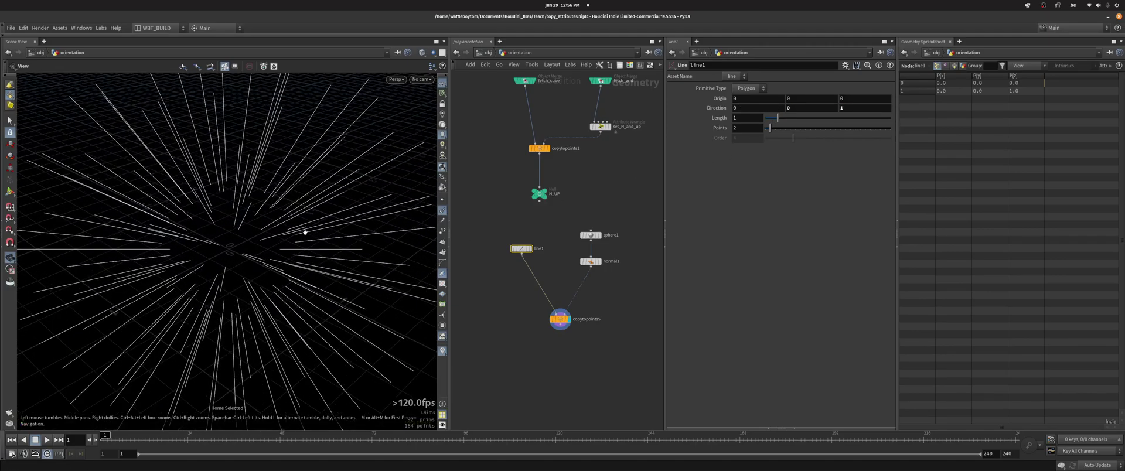
{"action": "scroll", "coordinate": [226, 234], "scroll_direction": "up", "scroll_amount": 3}
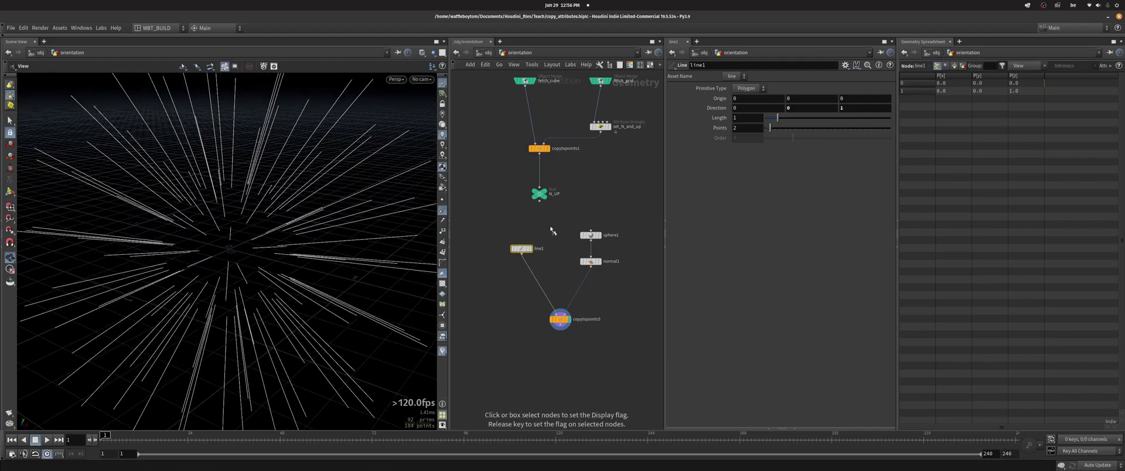
{"action": "left_click", "coordinate": [599, 235]}
{"action": "left_click", "coordinate": [530, 248]}
{"action": "key", "text": "g"}
{"action": "middle_click_drag", "start_coordinate": [506, 296], "coordinate": [513, 295]}
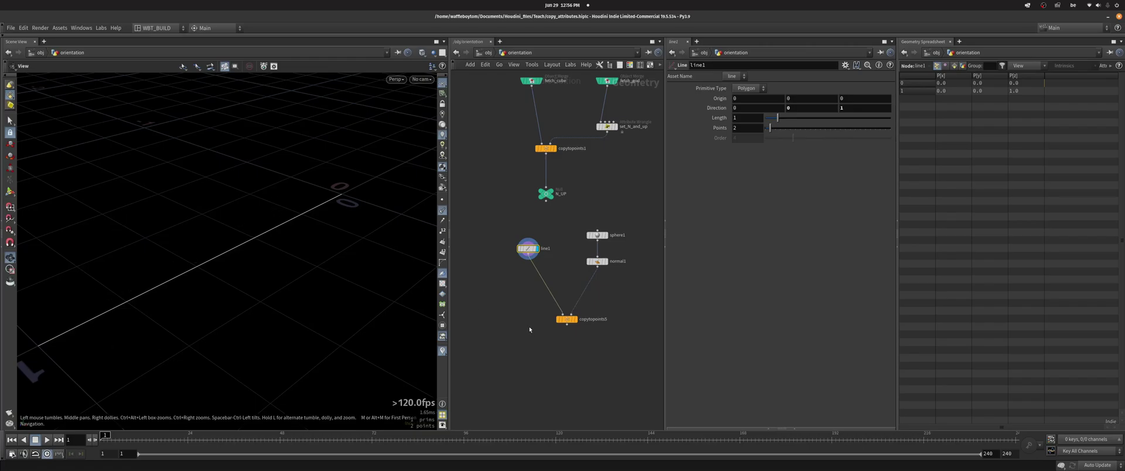
{"action": "left_click", "coordinate": [574, 319]}
{"action": "key", "text": "h"}
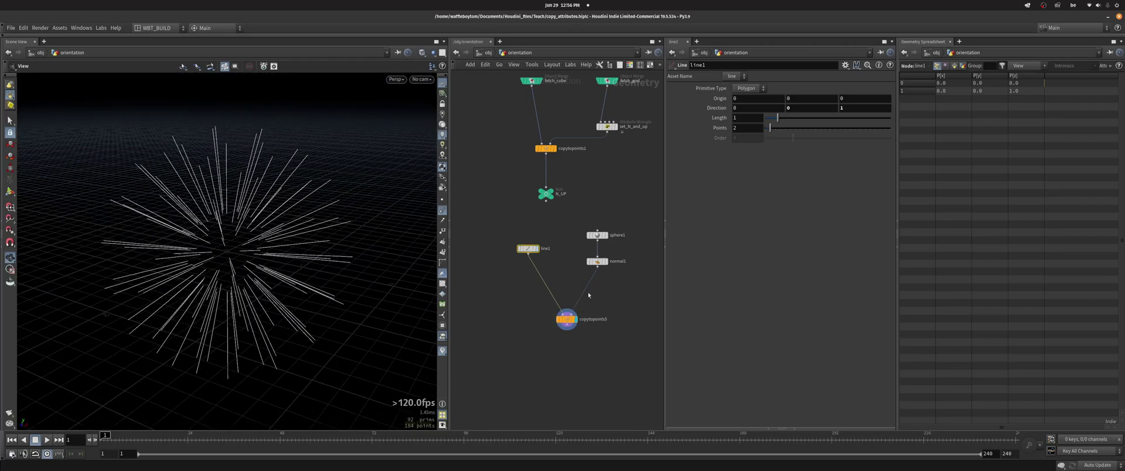
{"action": "scroll", "coordinate": [614, 307], "scroll_direction": "down", "scroll_amount": 4}
{"action": "middle_click_drag", "start_coordinate": [613, 308], "coordinate": [559, 250]}
{"action": "scroll", "coordinate": [558, 250], "scroll_direction": "up", "scroll_amount": 5}
- Display the TRANSFORM output and select set_transform to show its code
{"action": "left_click", "coordinate": [538, 267]}
{"action": "key", "text": "g"}
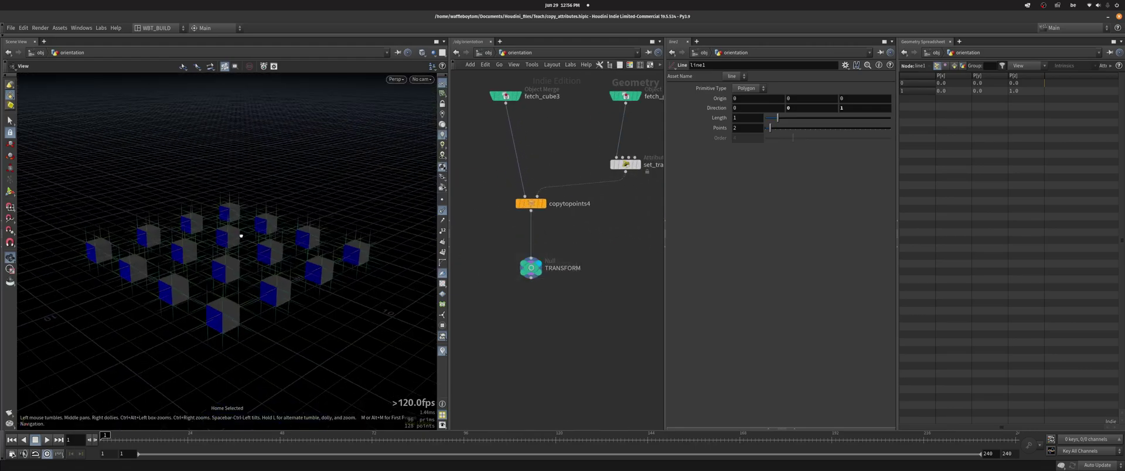
{"action": "middle_click_drag", "start_coordinate": [638, 211], "coordinate": [601, 232]}
{"action": "left_click", "coordinate": [544, 177]}
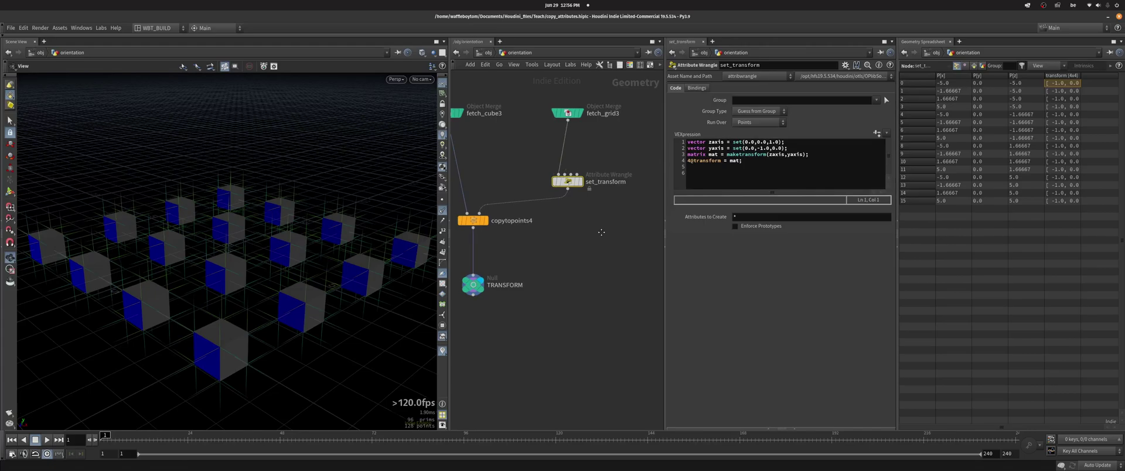
{"action": "left_click", "coordinate": [705, 154]}
{"action": "type", "text": "3"}
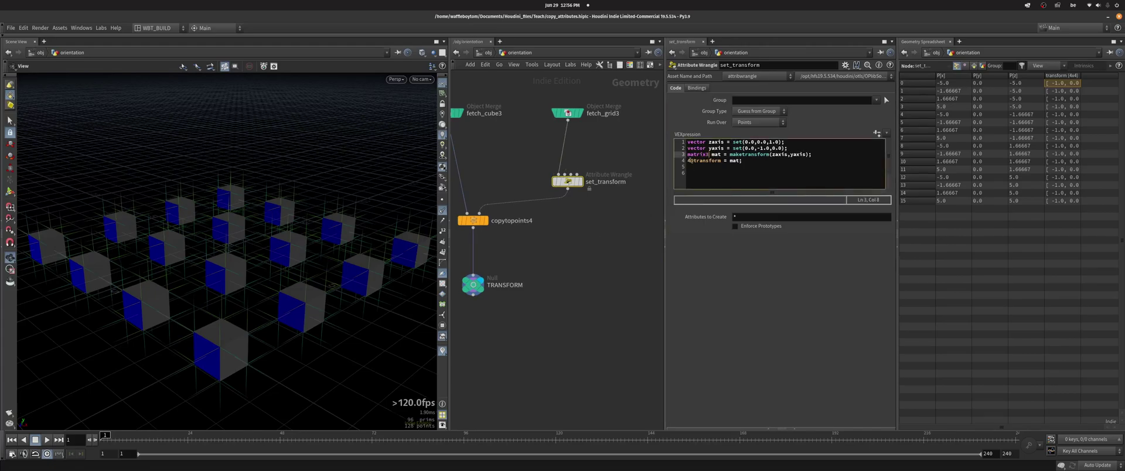
{"action": "left_click", "coordinate": [689, 160]}
{"action": "type", "text": "3"}
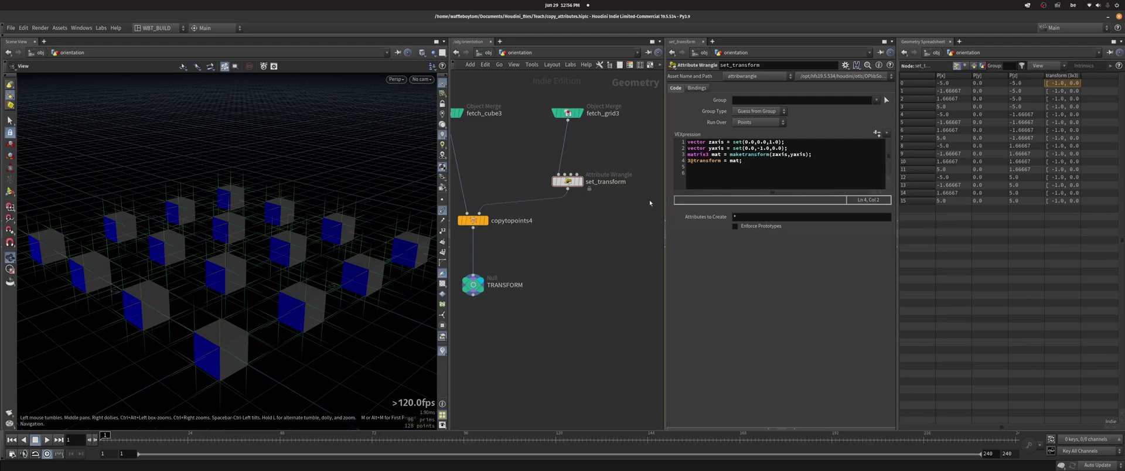
{"action": "left_click", "coordinate": [769, 141]}
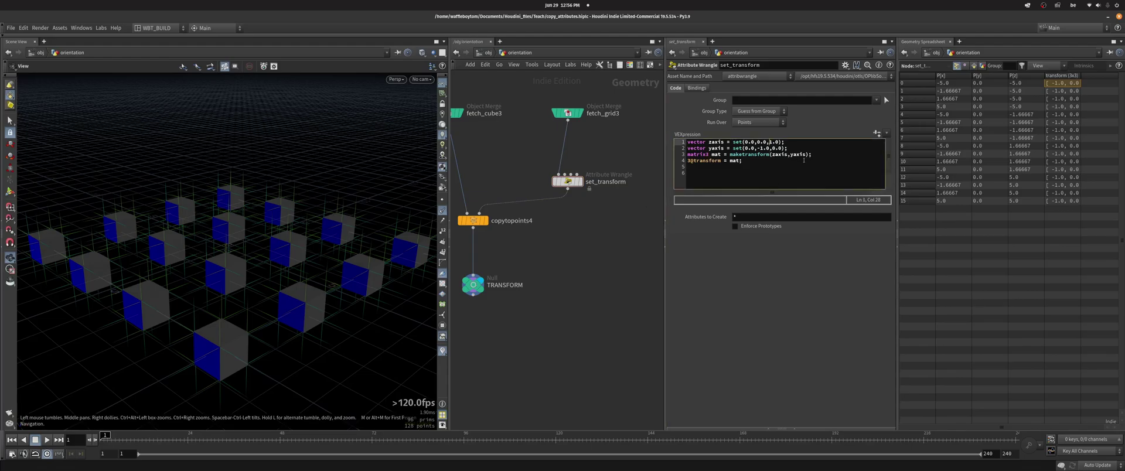
{"action": "type", "text": "-"}
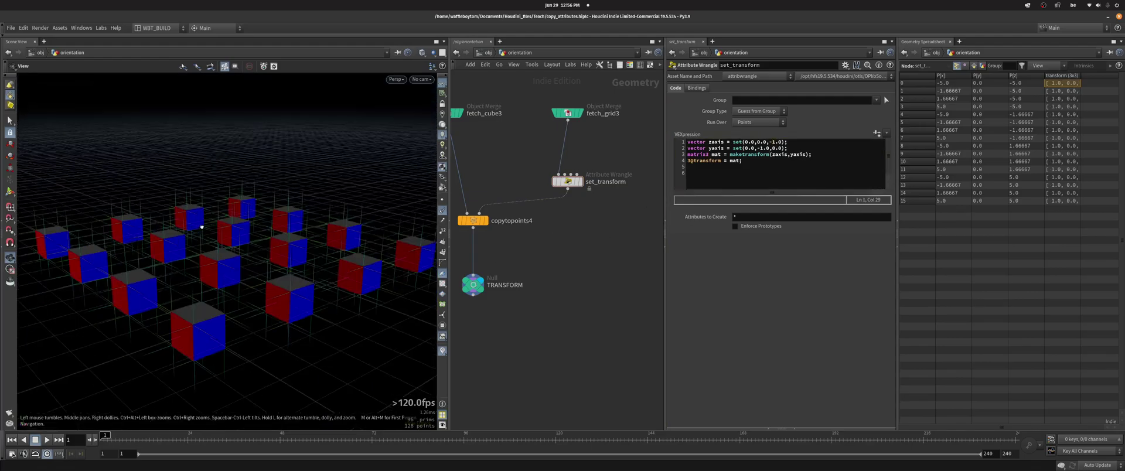
- Check the turned cubes, tidy the node layout, and save copy_attributes.hipc
{"action": "left_click_drag", "start_coordinate": [215, 226], "coordinate": [314, 226]}
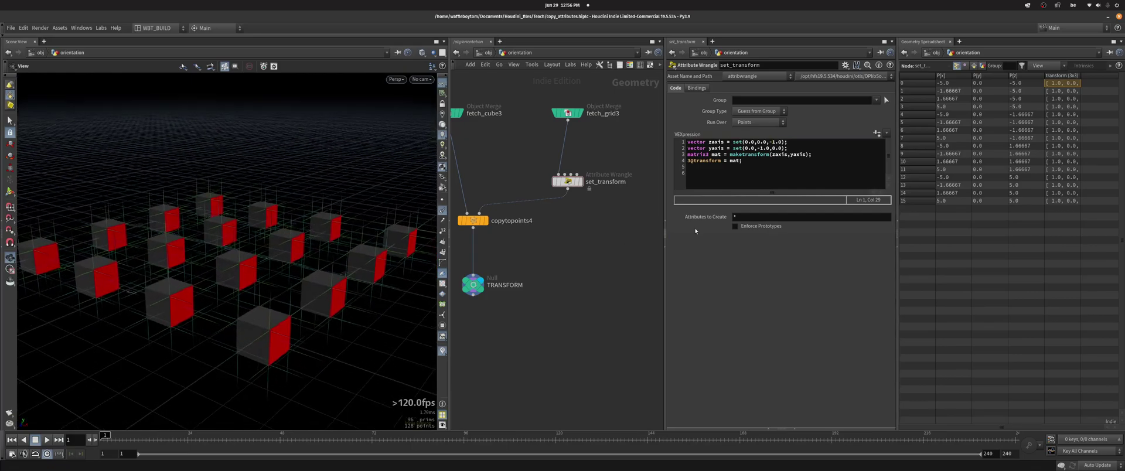
{"action": "mouse_move", "coordinate": [811, 156]}
{"action": "left_mouse_down"}
{"action": "mouse_move", "coordinate": [685, 155]}
{"action": "mouse_move", "coordinate": [806, 155]}
{"action": "left_mouse_up"}
{"action": "left_click", "coordinate": [776, 161]}
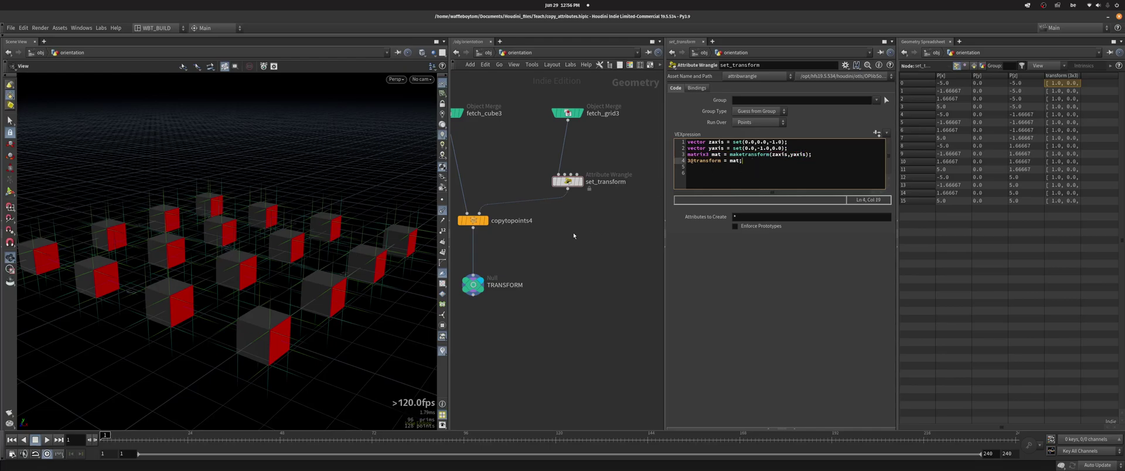
{"action": "key", "text": "l"}
{"action": "key", "text": "ctrl+s"}
- Go up to /obj and dive into the scale object's network
{"action": "key", "text": "h"}
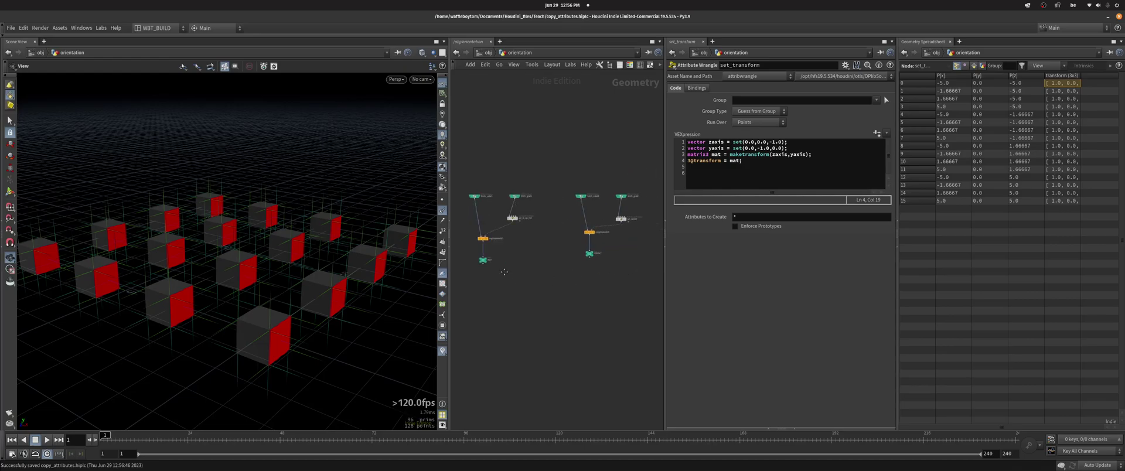
{"action": "key", "text": "h"}
{"action": "left_click", "coordinate": [488, 54]}
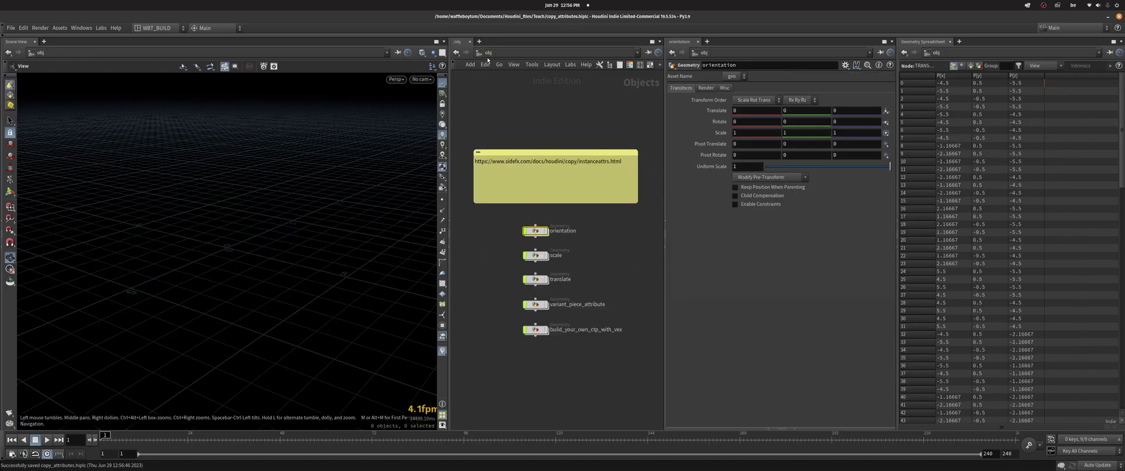
{"action": "double_click", "coordinate": [540, 258]}
{"action": "key", "text": "g"}
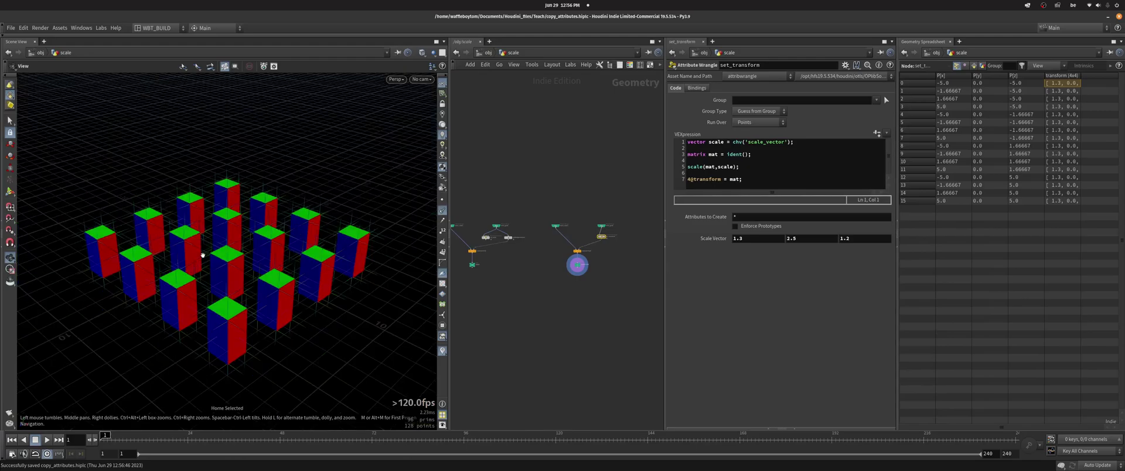
{"action": "key", "text": "h"}
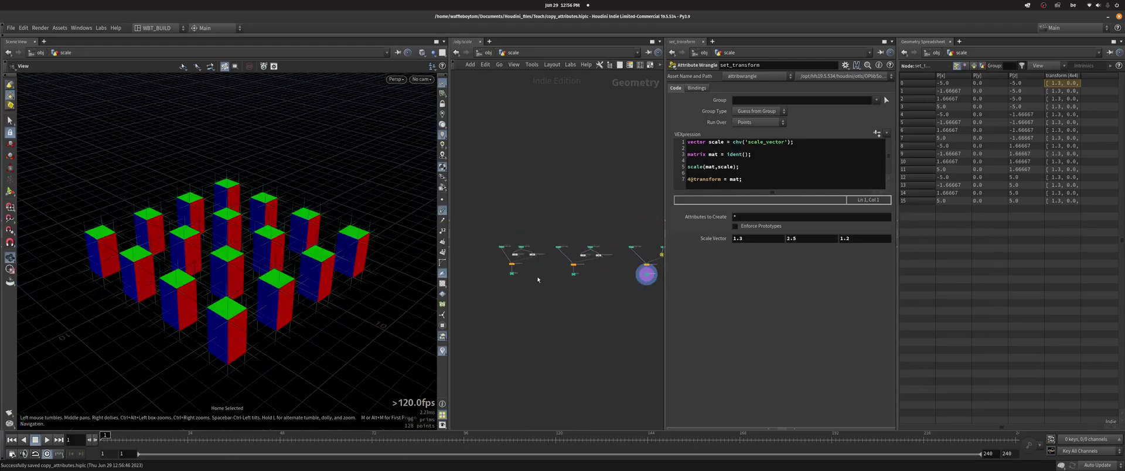
{"action": "scroll", "coordinate": [526, 266], "scroll_direction": "up", "scroll_amount": 10}
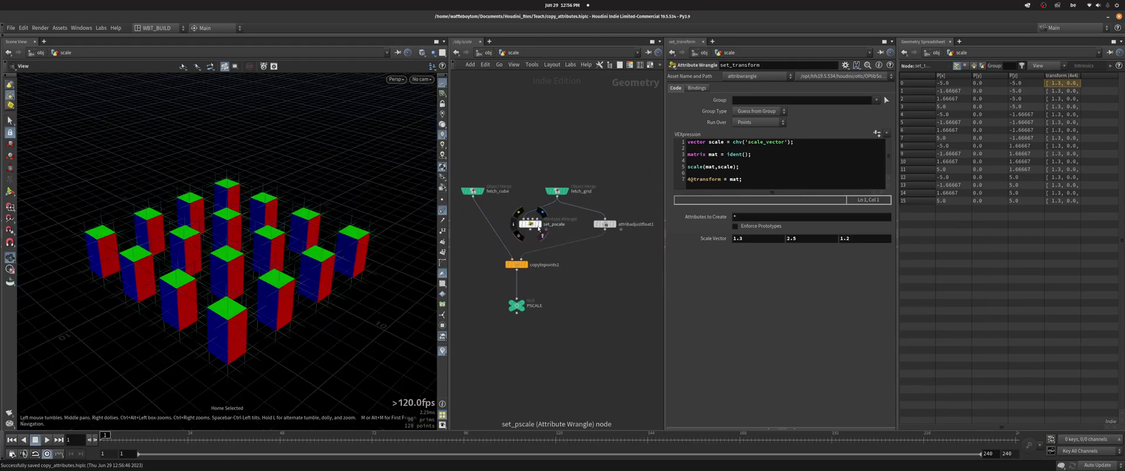
- Wire set_pscale into copytopoints1's points input and display the PSCALE output
{"action": "left_click", "coordinate": [540, 214]}
{"action": "left_click", "coordinate": [531, 223]}
{"action": "scroll", "coordinate": [572, 259], "scroll_direction": "up", "scroll_amount": 3}
{"action": "left_click", "coordinate": [521, 260]}
{"action": "left_click", "coordinate": [516, 221]}
{"action": "left_click", "coordinate": [500, 325]}
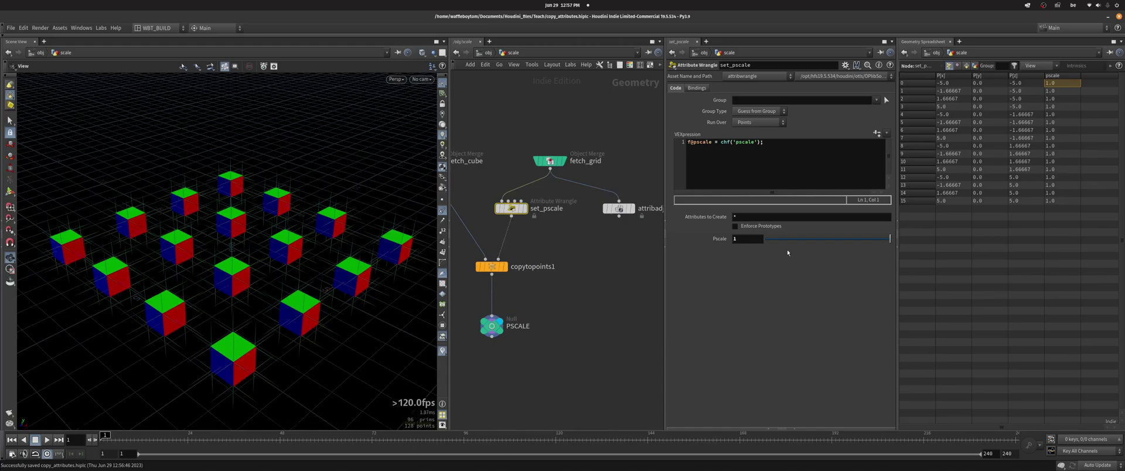
- Adjust the cube sizes and feed copytopoints1 random pscale from attribadjustfloat1
{"action": "left_click_drag", "start_coordinate": [786, 239], "coordinate": [881, 248]}
{"action": "left_click_drag", "start_coordinate": [618, 215], "coordinate": [498, 259]}
{"action": "middle_click_drag", "start_coordinate": [596, 215], "coordinate": [561, 213]}
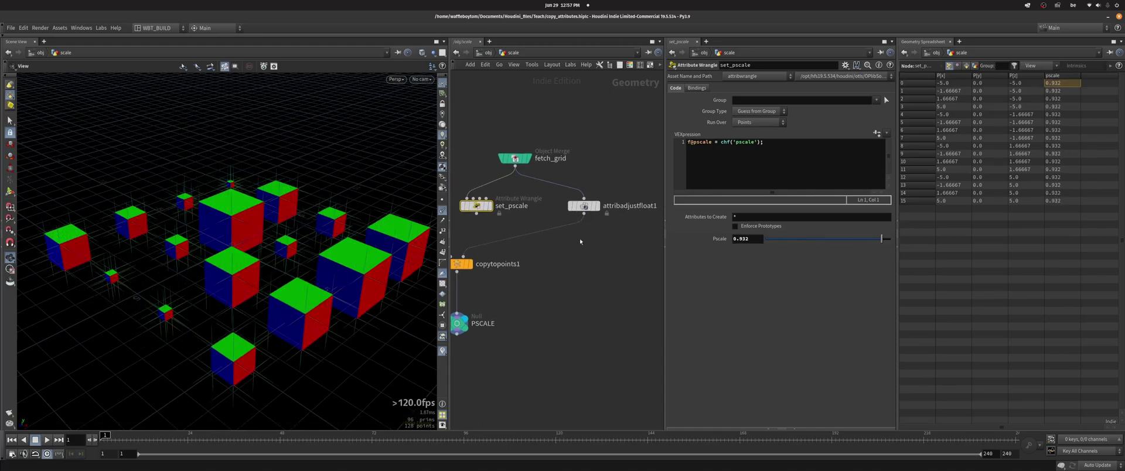
{"action": "left_click", "coordinate": [583, 205]}
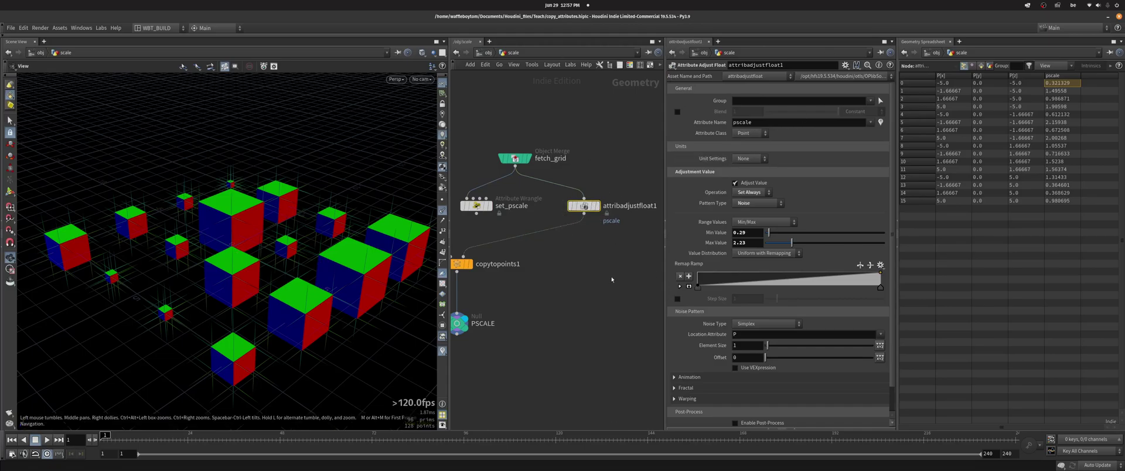
- Display attribadjustvector1, then the SCALE output's non-uniformly stretched boxes
{"action": "middle_click_drag", "start_coordinate": [617, 278], "coordinate": [643, 270]}
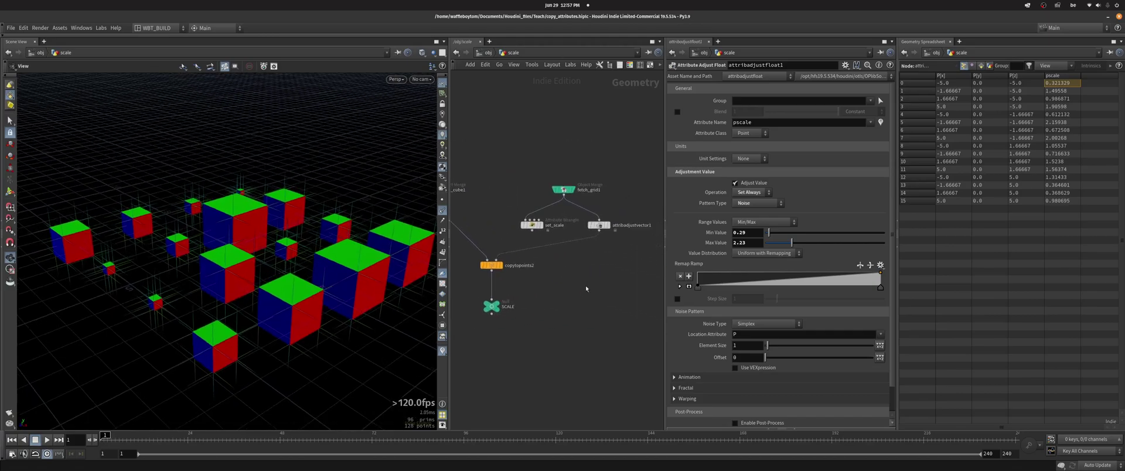
{"action": "left_click", "coordinate": [576, 219]}
{"action": "left_click", "coordinate": [498, 306]}
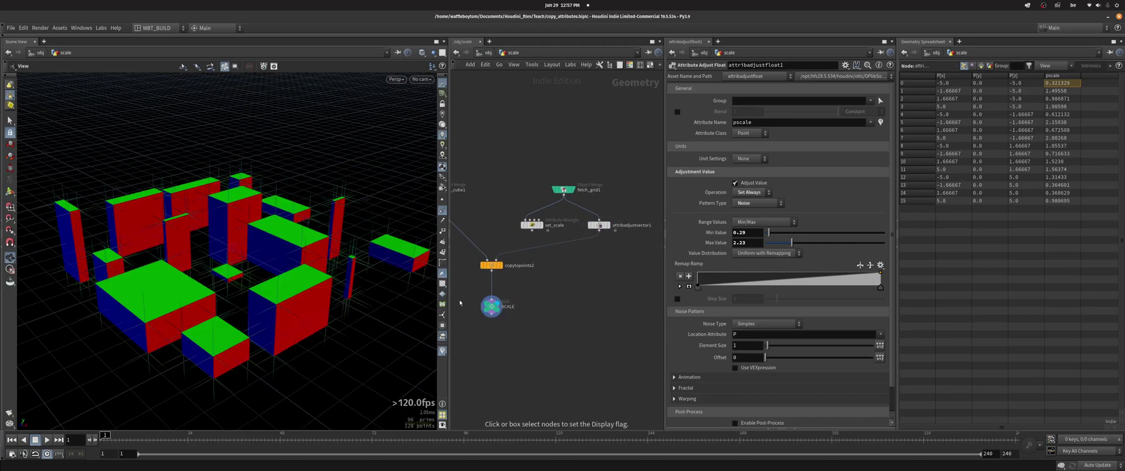
- Open set_scale's code, comparing it against the pscale node chain
{"action": "left_click", "coordinate": [531, 225]}
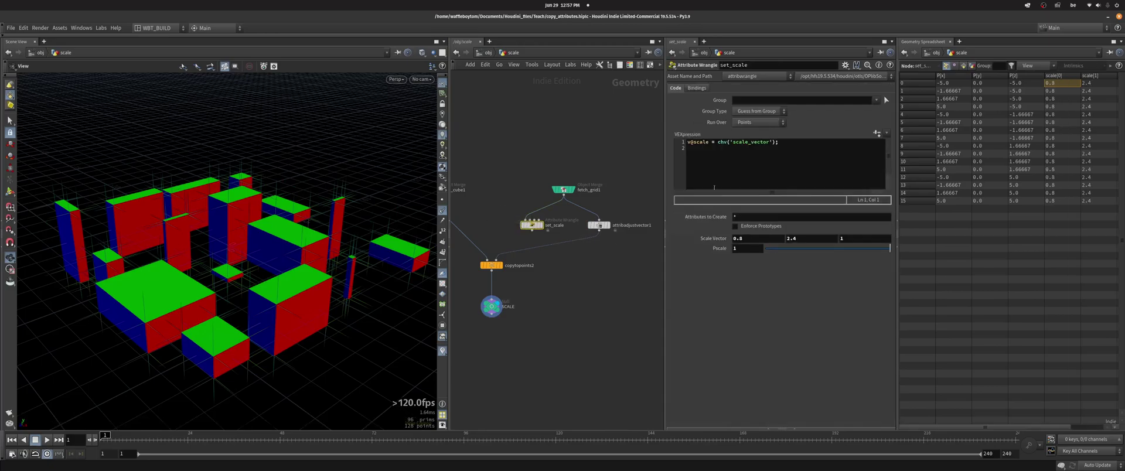
{"action": "left_click", "coordinate": [689, 142]}
{"action": "middle_click_drag", "start_coordinate": [562, 193], "coordinate": [572, 260]}
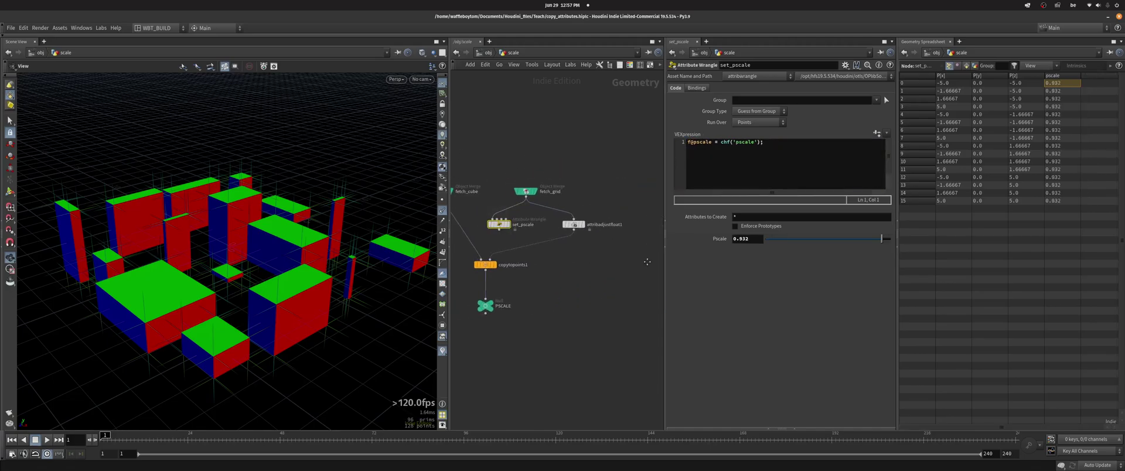
{"action": "middle_click_drag", "start_coordinate": [511, 234], "coordinate": [469, 239]}
{"action": "left_click", "coordinate": [597, 205]}
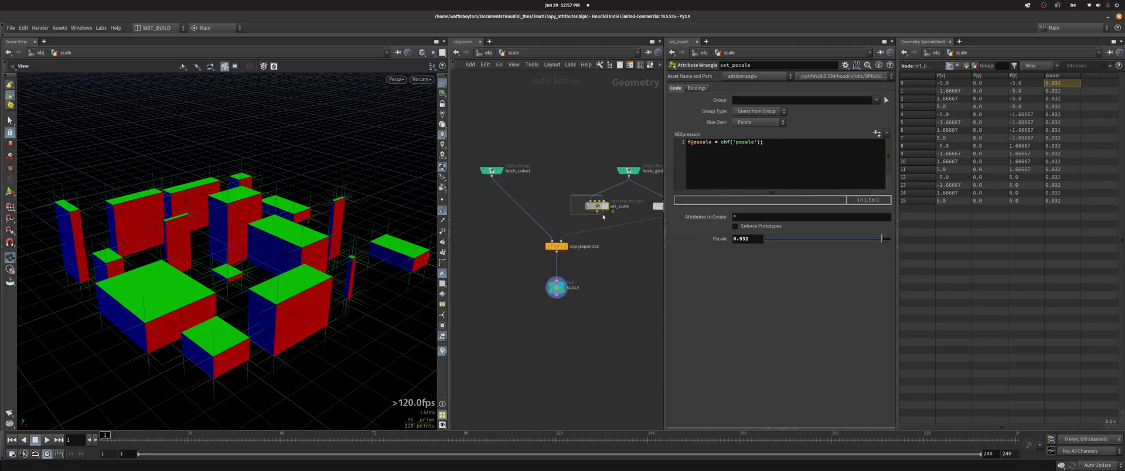
- Add the line f@pscale = 0.5; to set_scale's VEXpression
{"action": "left_click", "coordinate": [797, 145]}
{"action": "key", "text": "Return"}
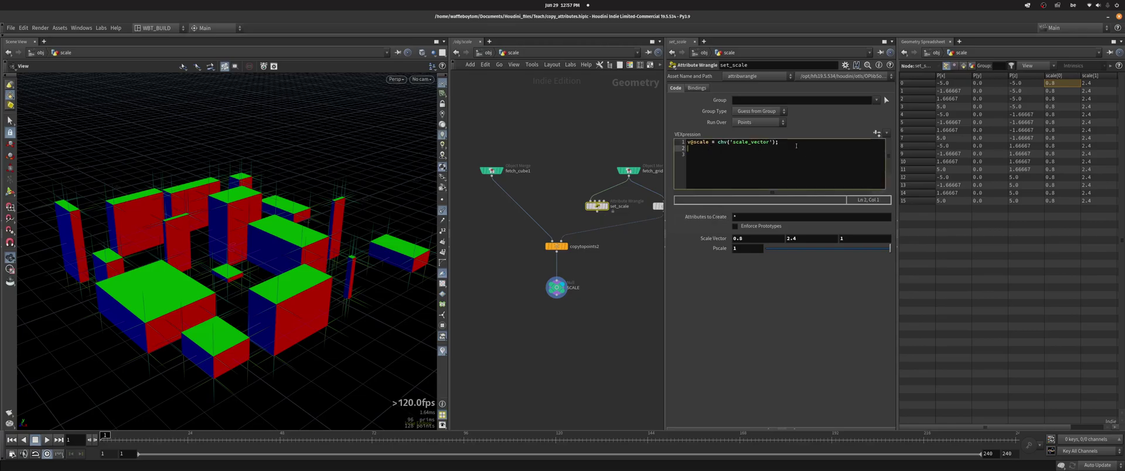
{"action": "type", "text": "f@pscale = 0.5;"}
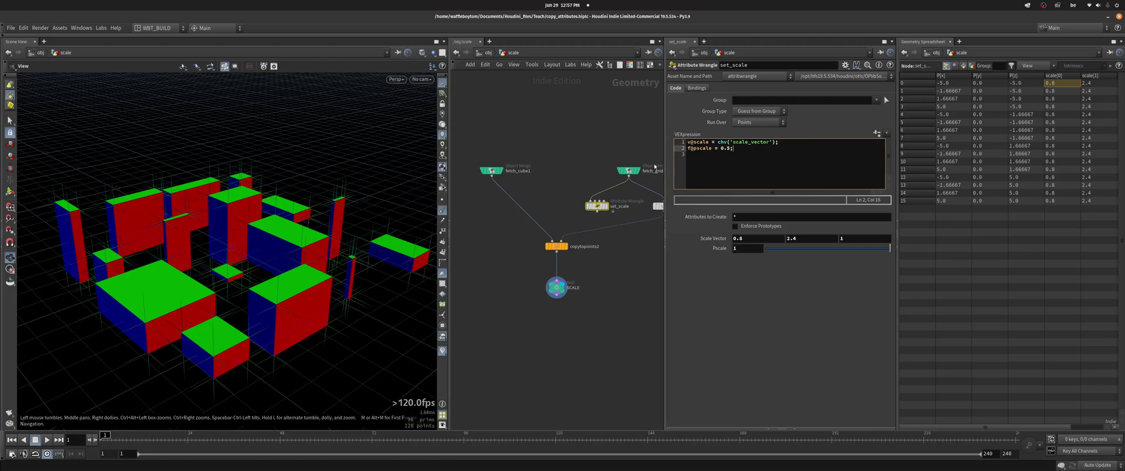
{"action": "left_click", "coordinate": [509, 157]}
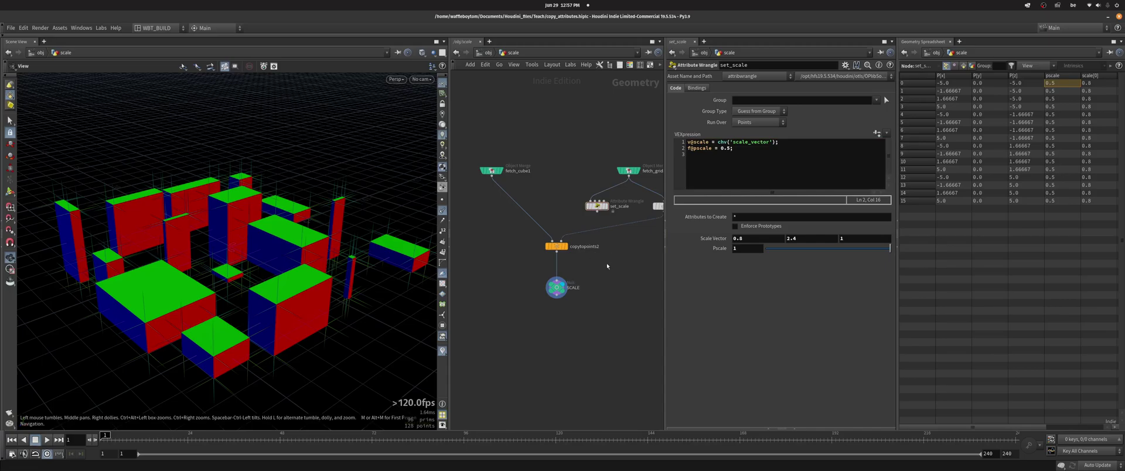
{"action": "middle_click_drag", "start_coordinate": [606, 265], "coordinate": [571, 262]}
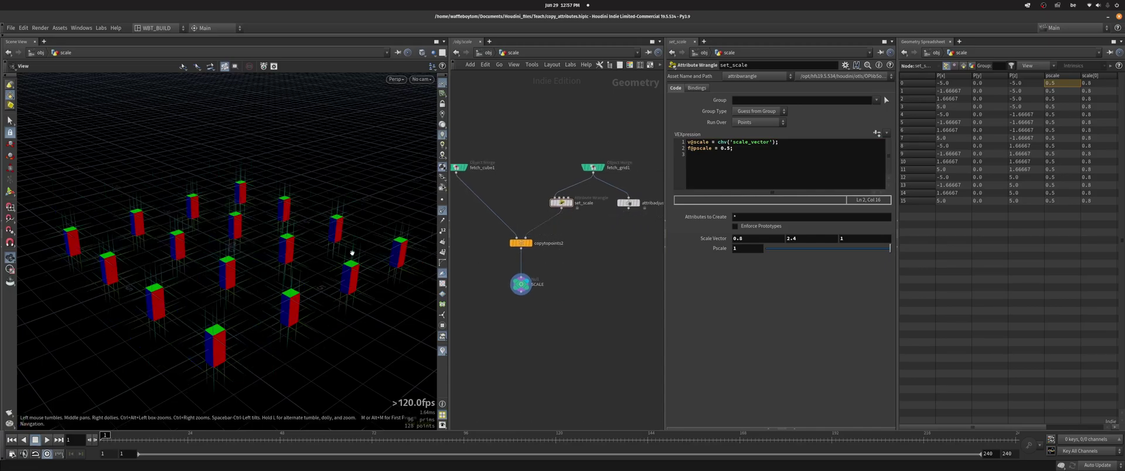
- Change the pscale value to 2, then delete the line and ladder Scale Vector Y
{"action": "left_click_drag", "start_coordinate": [730, 148], "coordinate": [716, 149]}
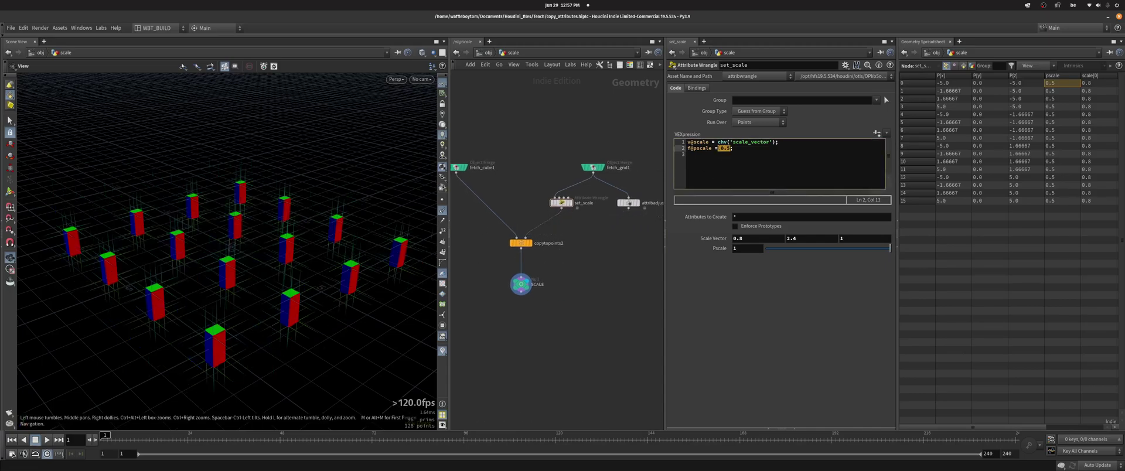
{"action": "type", "text": "2"}
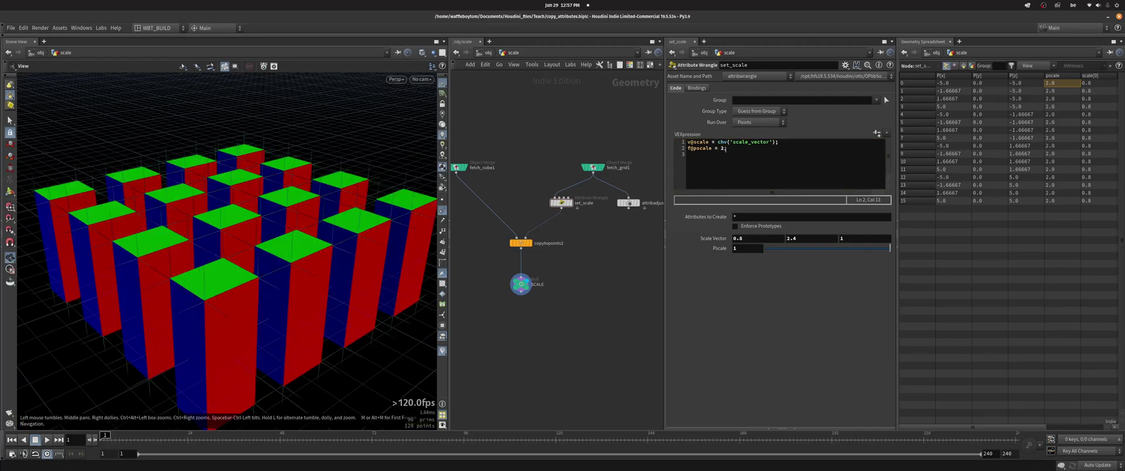
{"action": "left_click_drag", "start_coordinate": [726, 149], "coordinate": [687, 149]}
{"action": "key", "text": "BackSpace"}
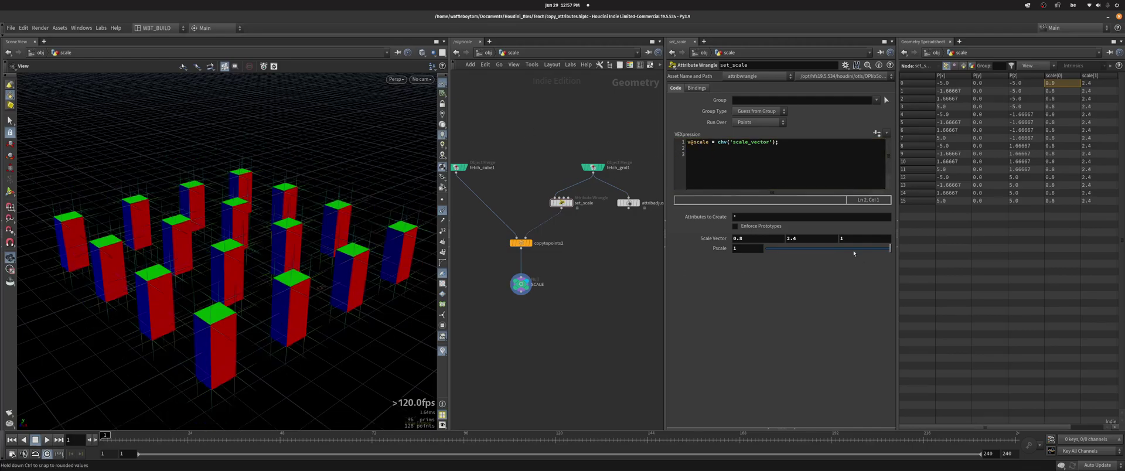
{"action": "middle_click_drag", "start_coordinate": [814, 238], "coordinate": [814, 225]}
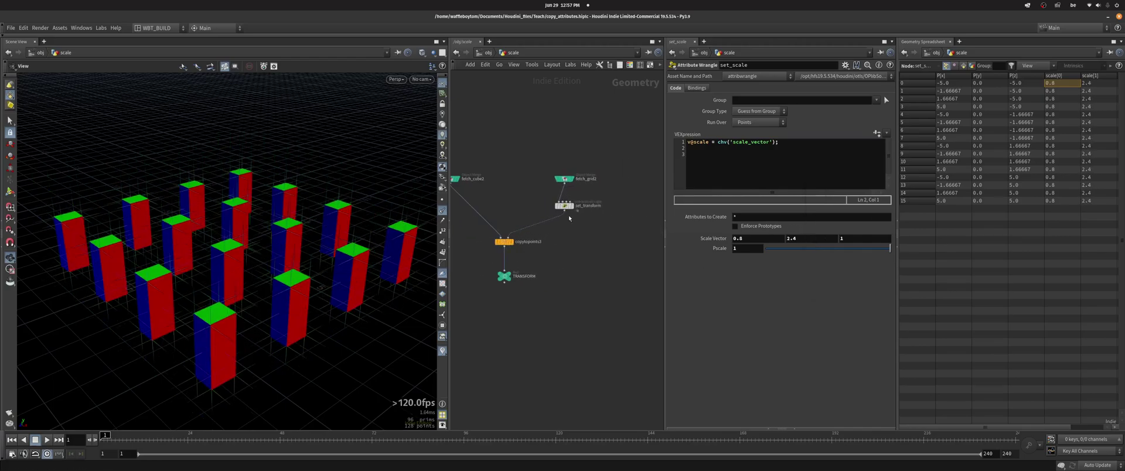
- Select set_transform and preview different Scale Vector Y heights on the final boxes
{"action": "left_click", "coordinate": [566, 207]}
{"action": "left_click", "coordinate": [570, 207]}
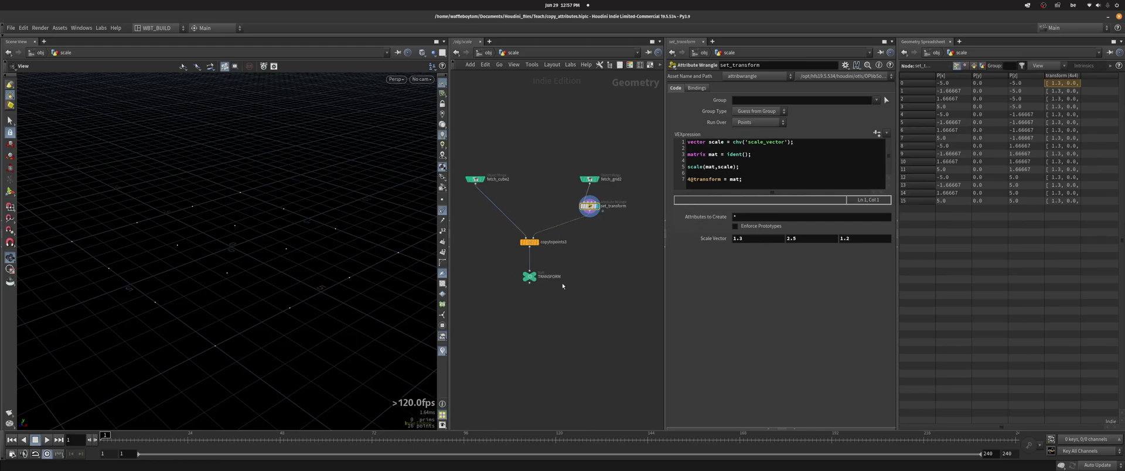
{"action": "left_click", "coordinate": [535, 276]}
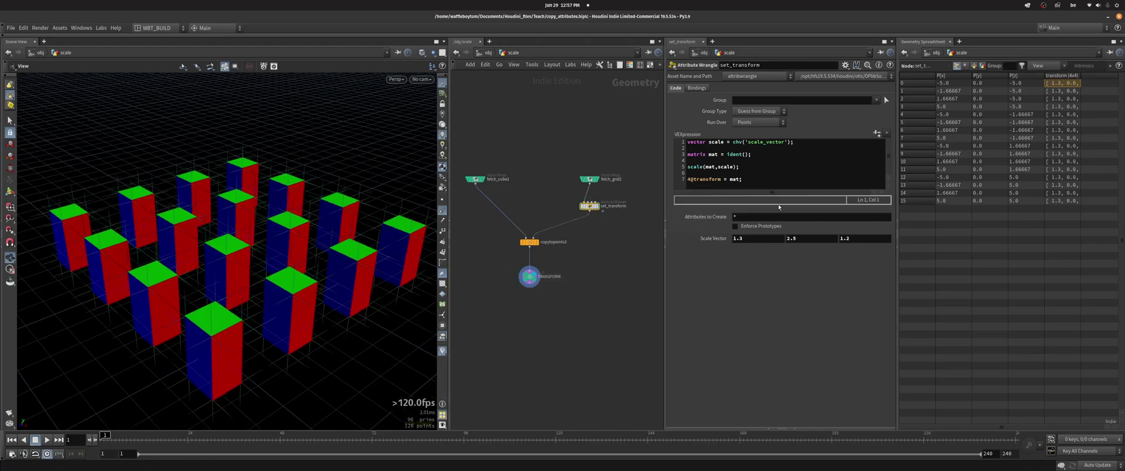
{"action": "middle_click_drag", "start_coordinate": [809, 239], "coordinate": [809, 239]}
- Change 'matrix mat' to 'matrix3 mat' and raise Scale Vector Y to 2.57
{"action": "left_click_drag", "start_coordinate": [753, 153], "coordinate": [687, 154]}
{"action": "left_click", "coordinate": [687, 173]}
{"action": "left_click", "coordinate": [772, 165]}
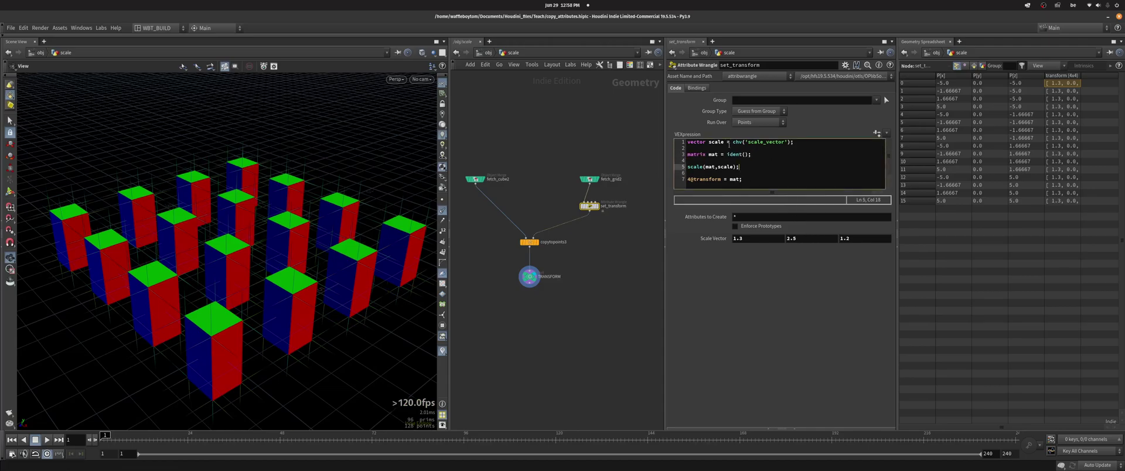
{"action": "middle_click_drag", "start_coordinate": [809, 239], "coordinate": [827, 252]}
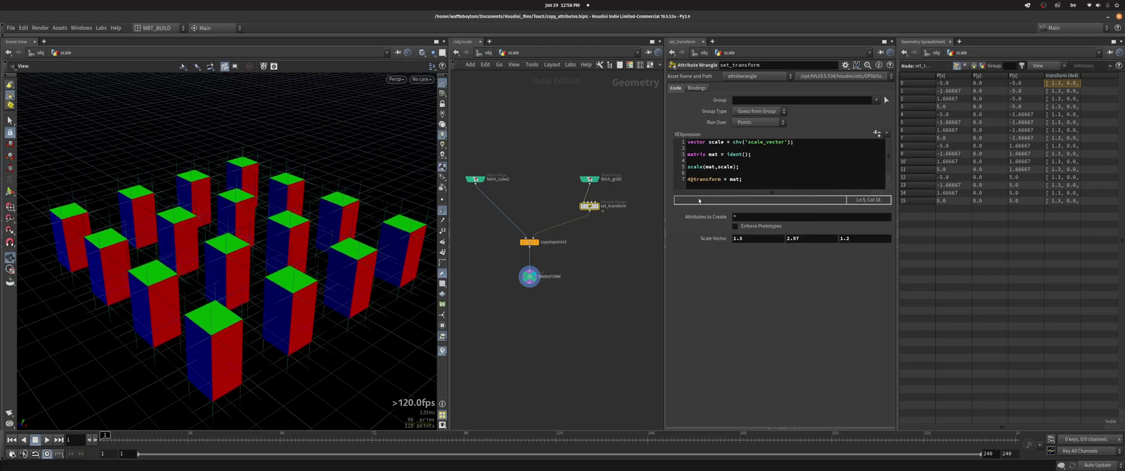
{"action": "scroll", "coordinate": [622, 264], "scroll_direction": "up", "scroll_amount": 1}
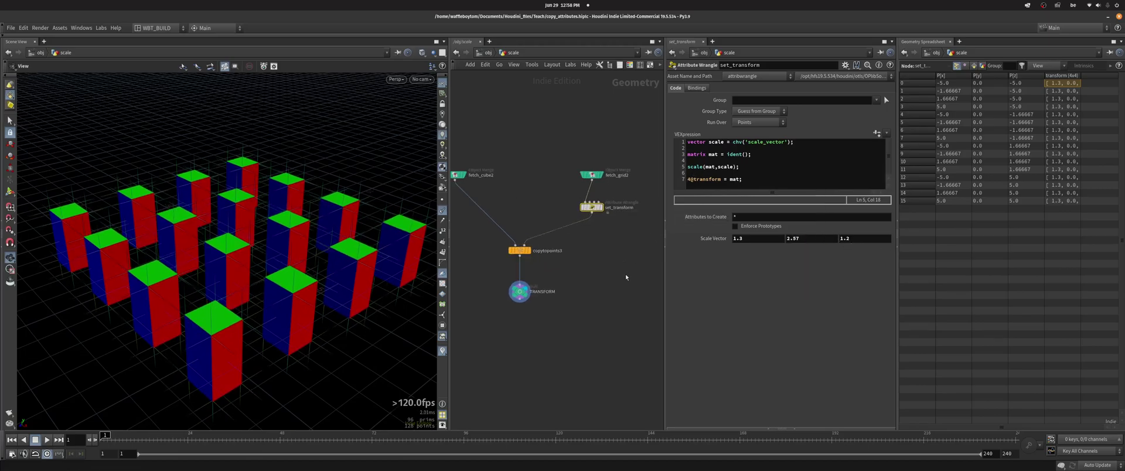
{"action": "left_click", "coordinate": [709, 154]}
{"action": "type", "text": "3"}
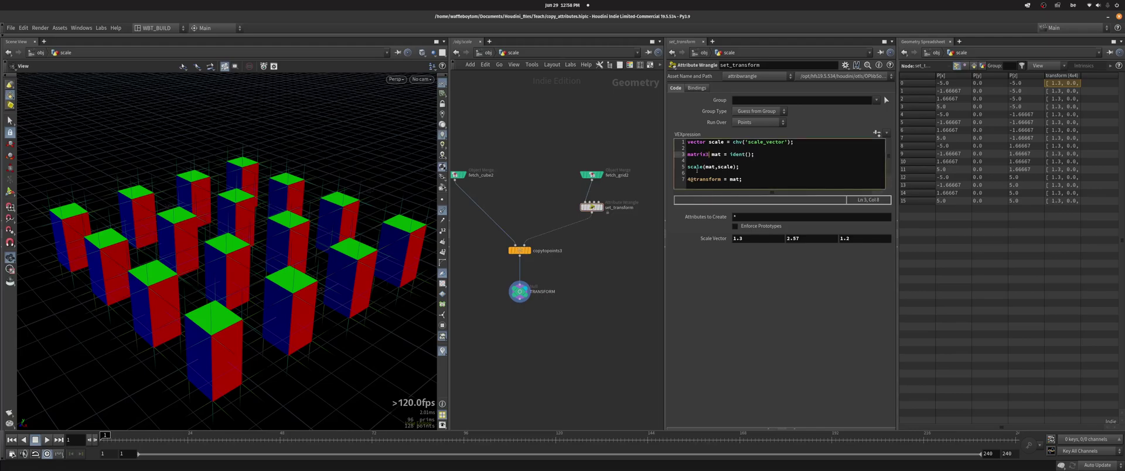
{"action": "left_click", "coordinate": [688, 179]}
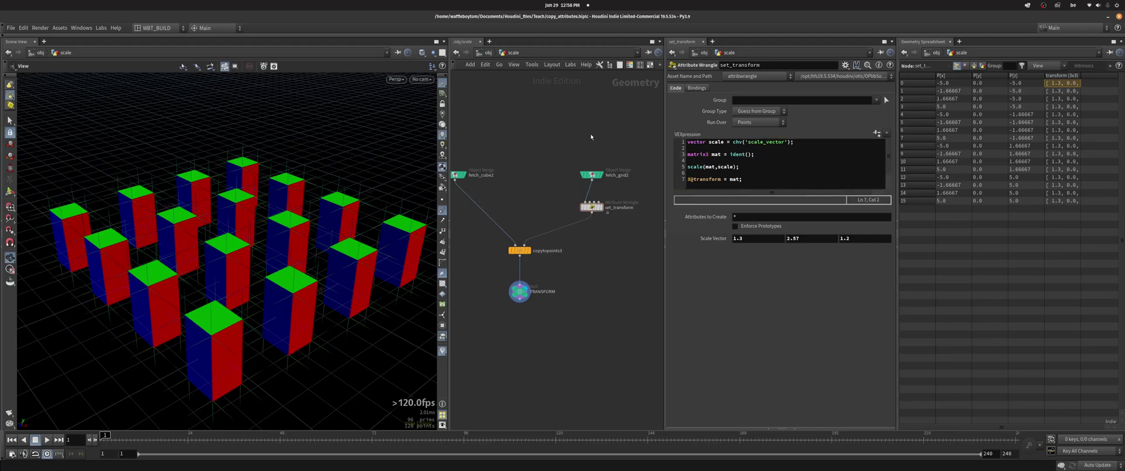
- Set Scale Vector Z to 1.5 and save the scene
{"action": "middle_click_drag", "start_coordinate": [791, 235], "coordinate": [814, 253]}
{"action": "middle_click_drag", "start_coordinate": [855, 238], "coordinate": [902, 242]}
{"action": "key", "text": "ctrl+s"}
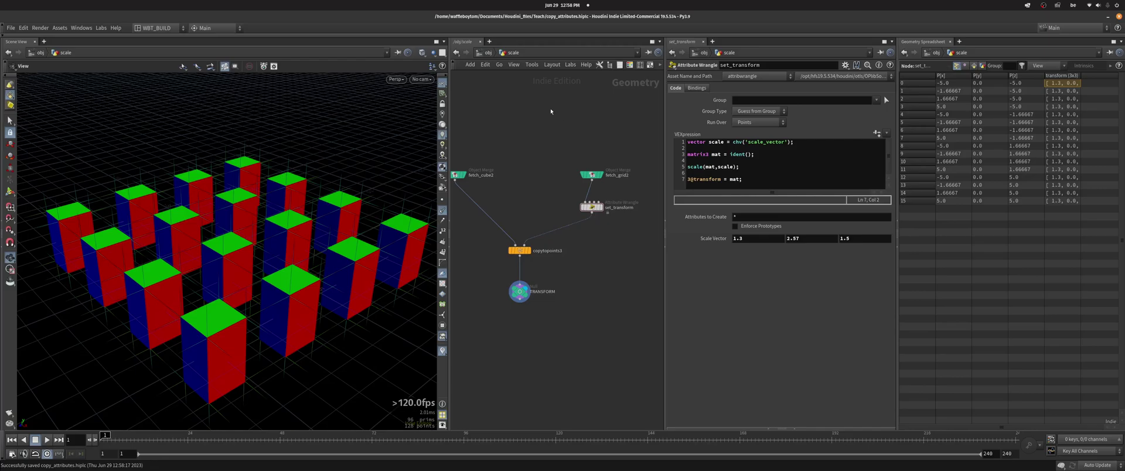
- Go up to /obj, open the translate object, and display the PIVOT output
{"action": "key", "text": "h"}
{"action": "left_click", "coordinate": [486, 54]}
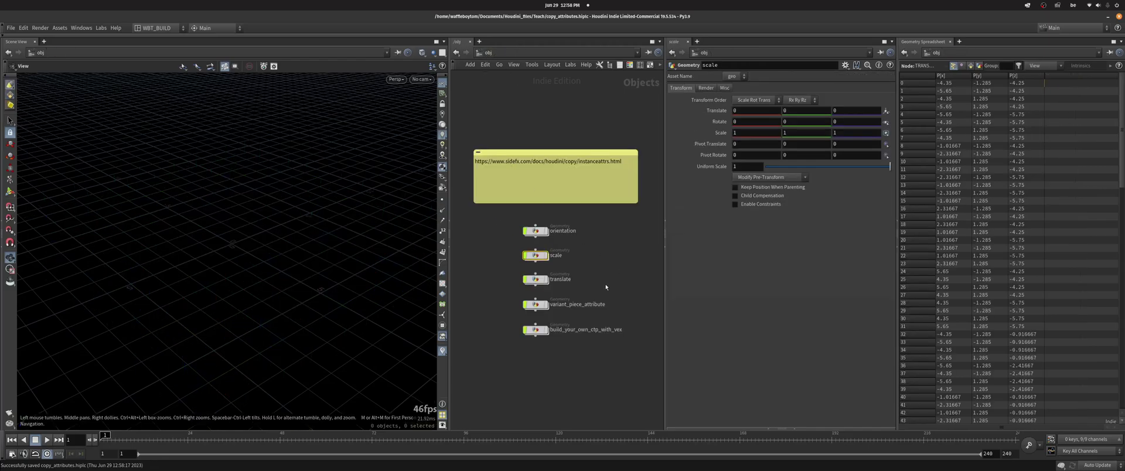
{"action": "double_click", "coordinate": [540, 280]}
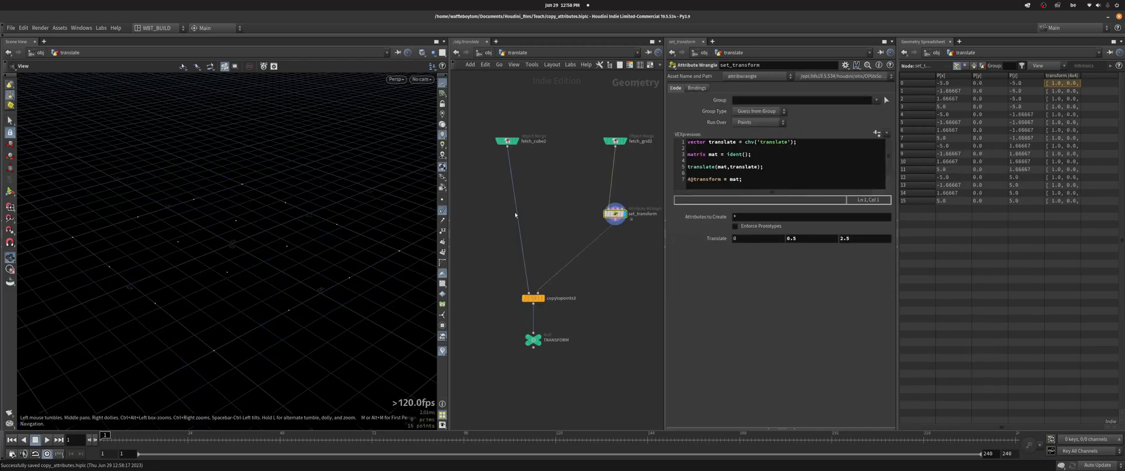
{"action": "scroll", "coordinate": [525, 212], "scroll_direction": "down", "scroll_amount": 4}
{"action": "scroll", "coordinate": [537, 206], "scroll_direction": "up", "scroll_amount": 4}
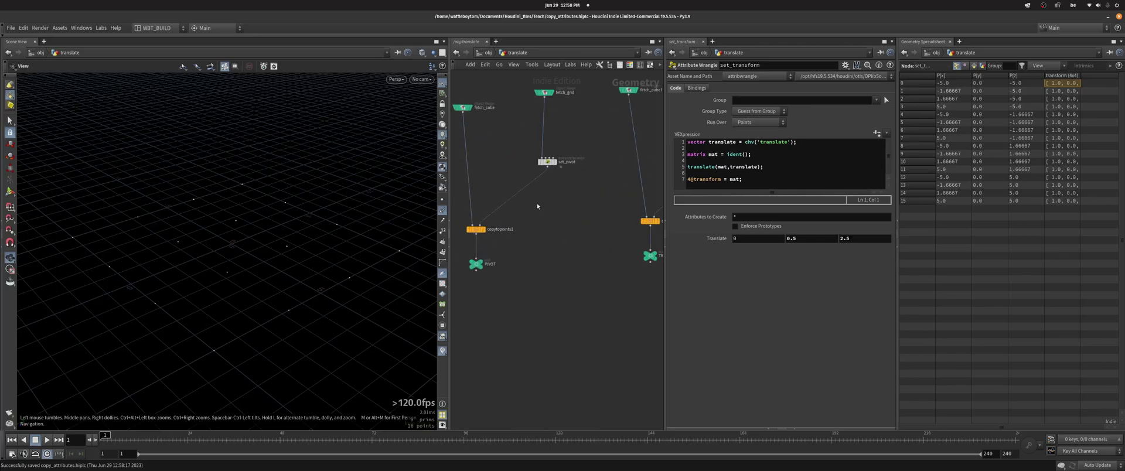
{"action": "middle_click_drag", "start_coordinate": [537, 207], "coordinate": [556, 197]}
{"action": "key", "text": "r"}
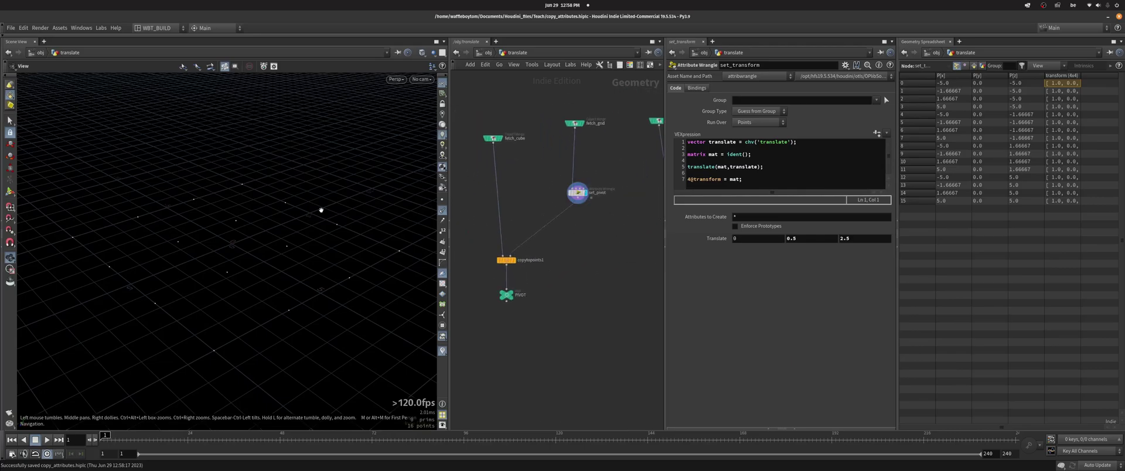
{"action": "left_click", "coordinate": [554, 188]}
{"action": "scroll", "coordinate": [299, 239], "scroll_direction": "up", "scroll_amount": 5}
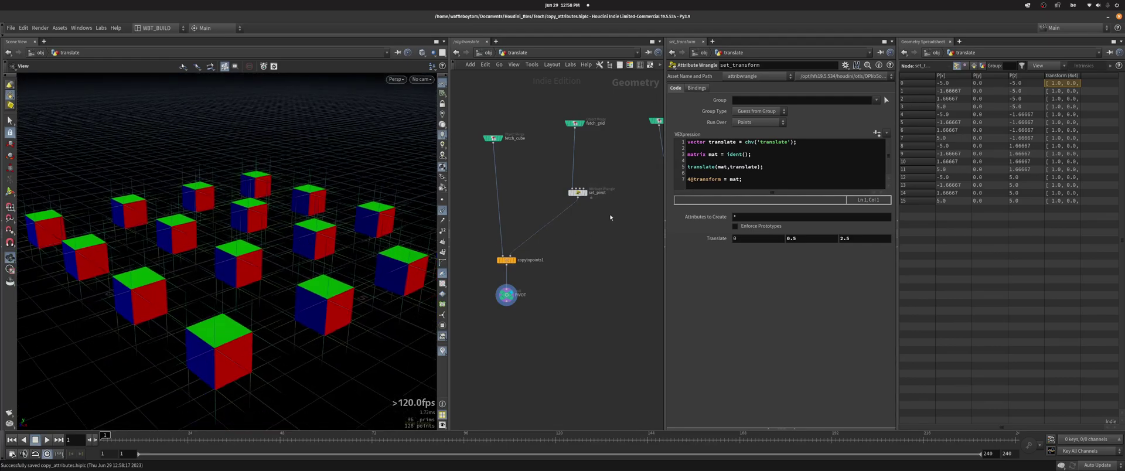
- Inspect set_pivot's code and move the node lower-left in the network
{"action": "left_click", "coordinate": [577, 192]}
{"action": "left_click_drag", "start_coordinate": [578, 196], "coordinate": [576, 225]}
{"action": "key", "text": "h"}
{"action": "scroll", "coordinate": [573, 245], "scroll_direction": "up", "scroll_amount": 5}
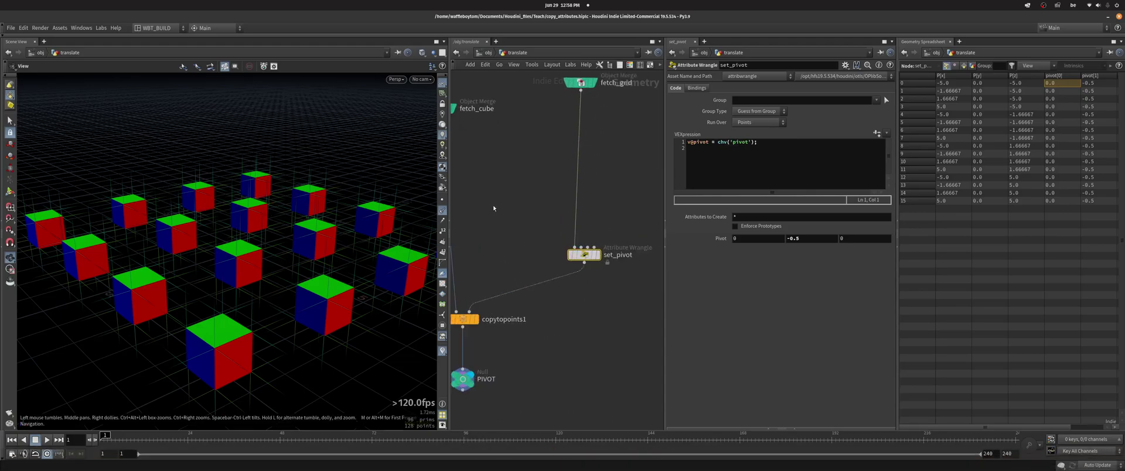
{"action": "scroll", "coordinate": [501, 207], "scroll_direction": "down", "scroll_amount": 3}
{"action": "scroll", "coordinate": [568, 218], "scroll_direction": "down", "scroll_amount": 3}
{"action": "middle_click_drag", "start_coordinate": [568, 217], "coordinate": [442, 218]}
{"action": "scroll", "coordinate": [522, 142], "scroll_direction": "up", "scroll_amount": 4}
{"action": "left_click_drag", "start_coordinate": [612, 181], "coordinate": [522, 142]}
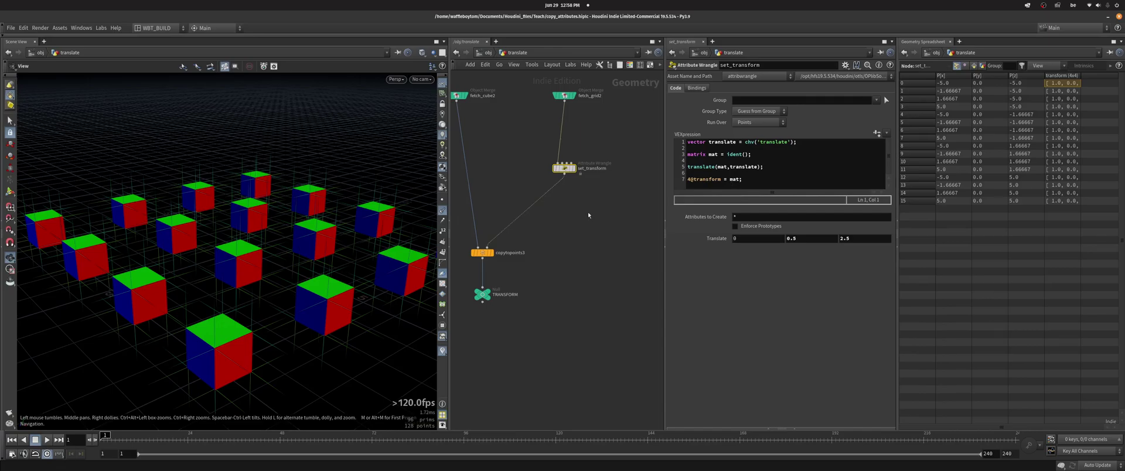
{"action": "scroll", "coordinate": [572, 220], "scroll_direction": "down", "scroll_amount": 4}
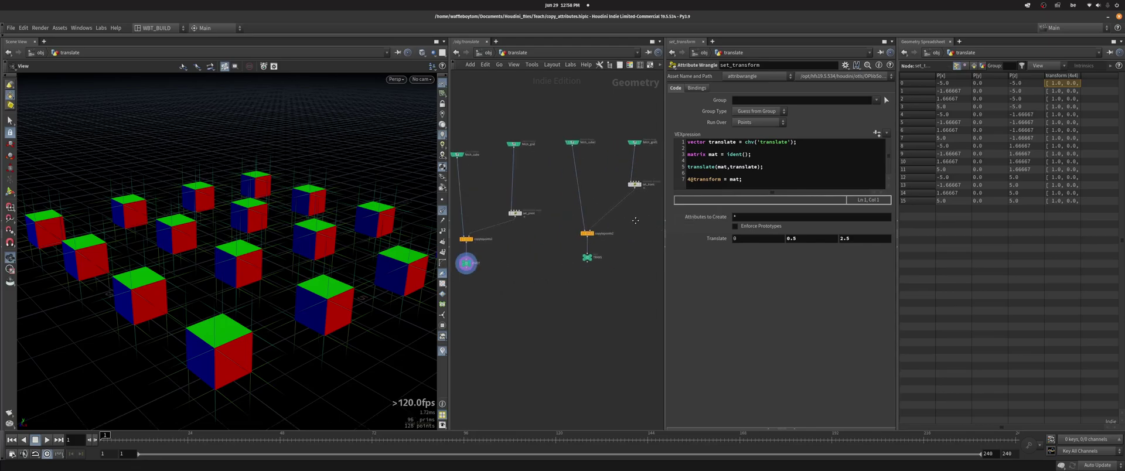
{"action": "scroll", "coordinate": [634, 219], "scroll_direction": "up", "scroll_amount": 3}
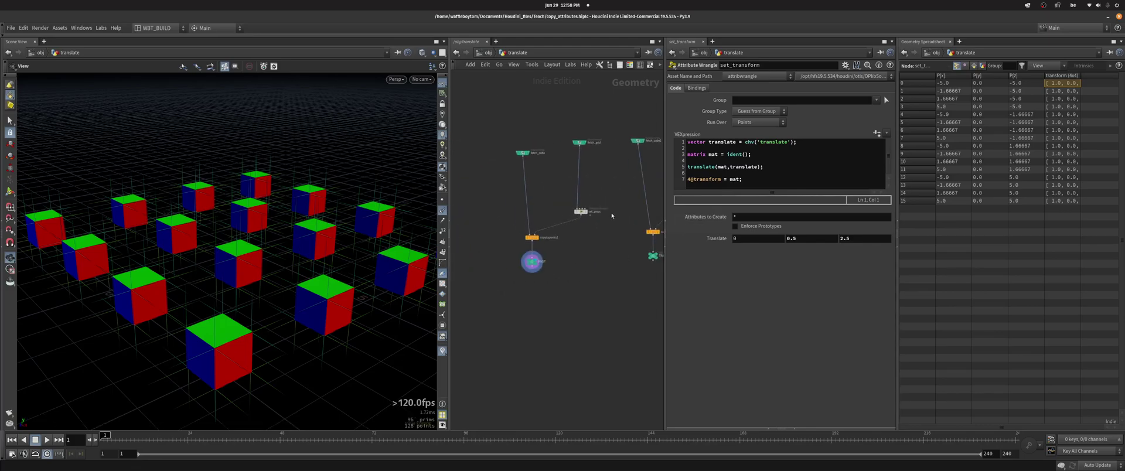
{"action": "left_click_drag", "start_coordinate": [757, 181], "coordinate": [679, 179]}
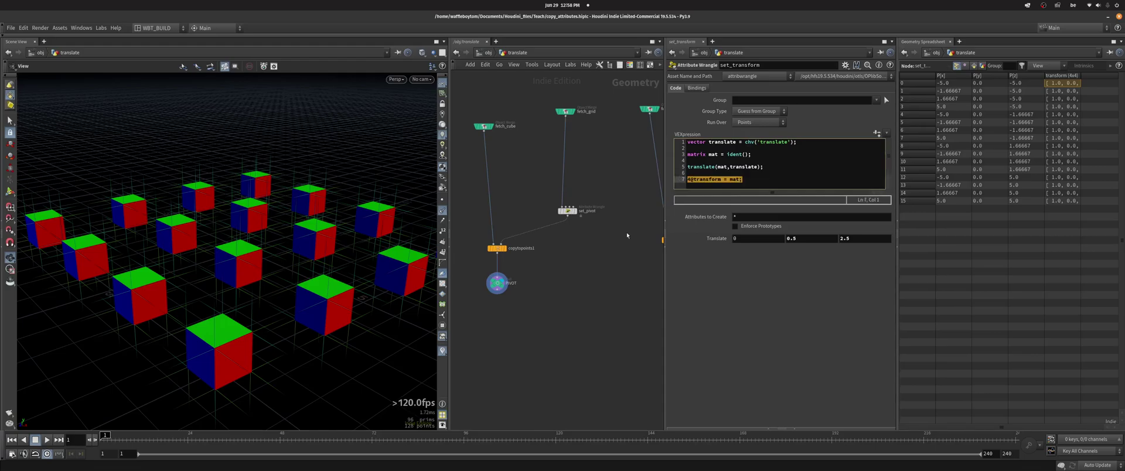
{"action": "middle_click_drag", "start_coordinate": [617, 235], "coordinate": [508, 193]}
- Review set_pivot's v@pivot of (0, -0.5, 0) and display fetch_cube's single cube
{"action": "left_click", "coordinate": [523, 204]}
{"action": "middle_click_drag", "start_coordinate": [552, 233], "coordinate": [640, 233]}
{"action": "left_click_drag", "start_coordinate": [295, 314], "coordinate": [290, 280]}
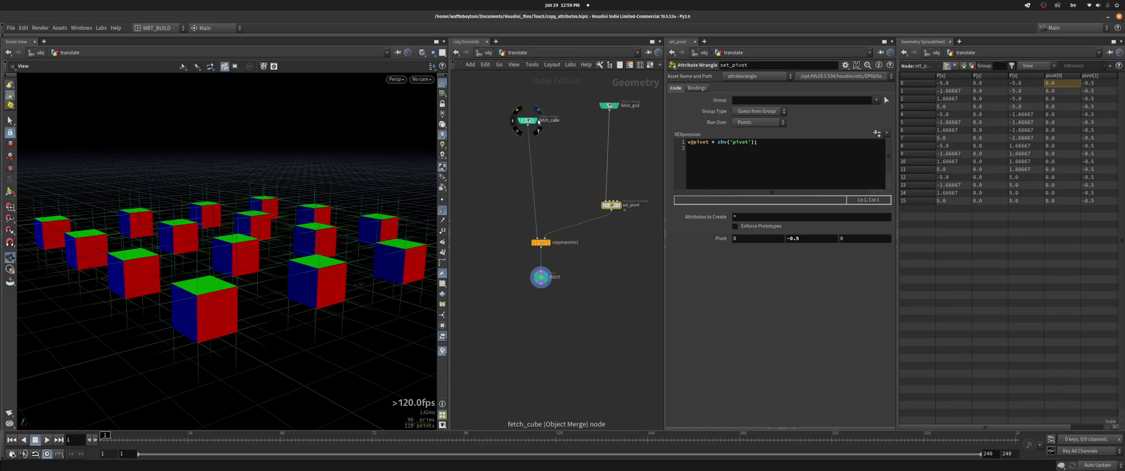
{"action": "middle_click_drag", "start_coordinate": [526, 186], "coordinate": [509, 194]}
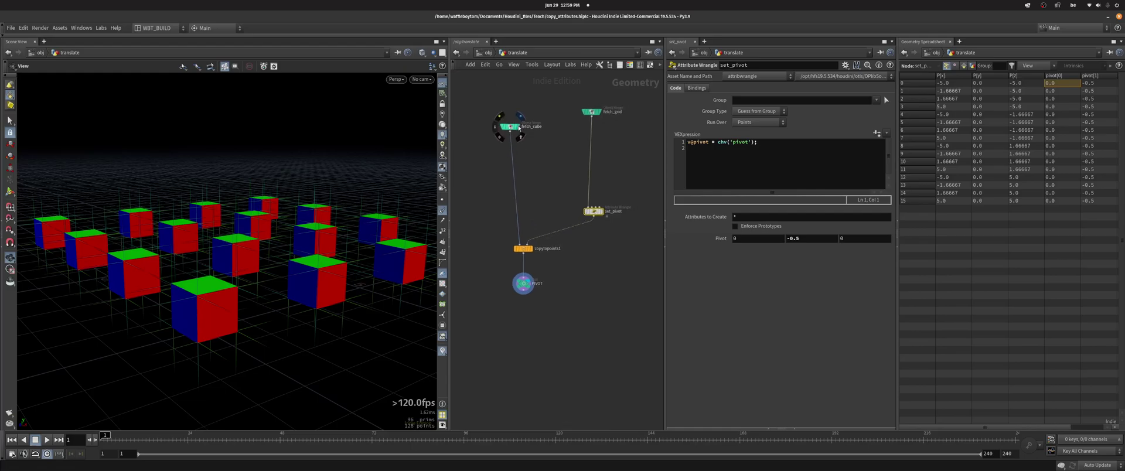
{"action": "left_click", "coordinate": [516, 126]}
{"action": "left_click_drag", "start_coordinate": [267, 236], "coordinate": [265, 219]}
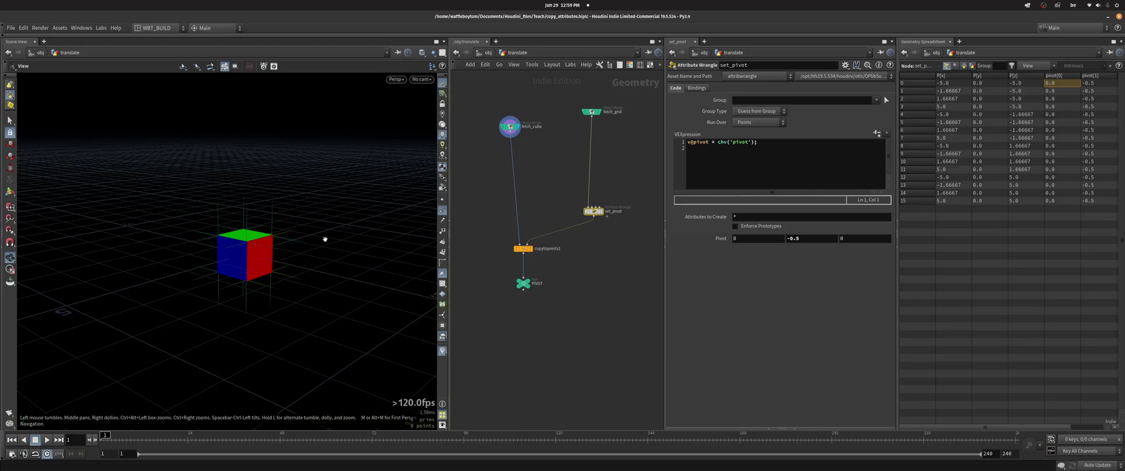
- Display the PIVOT copies, then inspect set_trans and its TRANS output
{"action": "left_click", "coordinate": [522, 285]}
{"action": "key", "text": "g"}
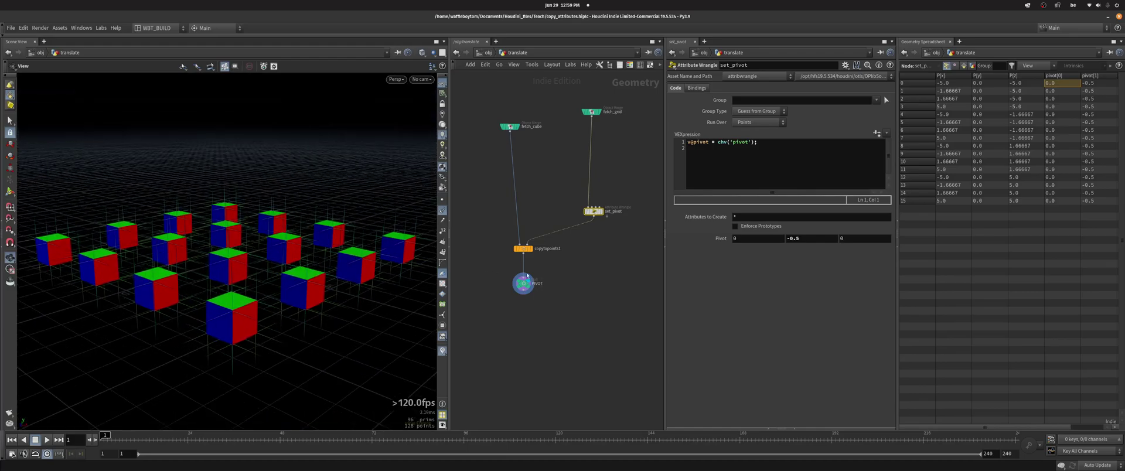
{"action": "middle_click_drag", "start_coordinate": [560, 278], "coordinate": [523, 269]}
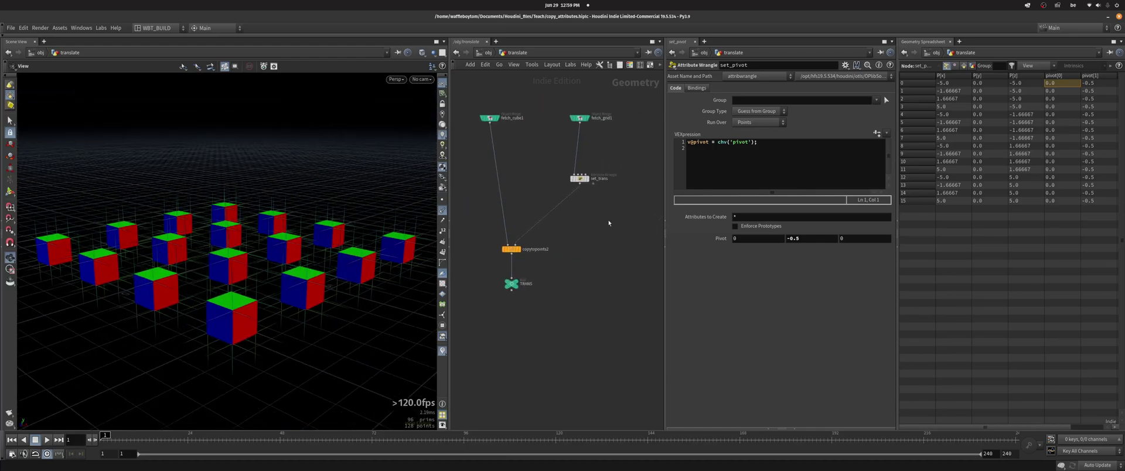
{"action": "left_click", "coordinate": [579, 179]}
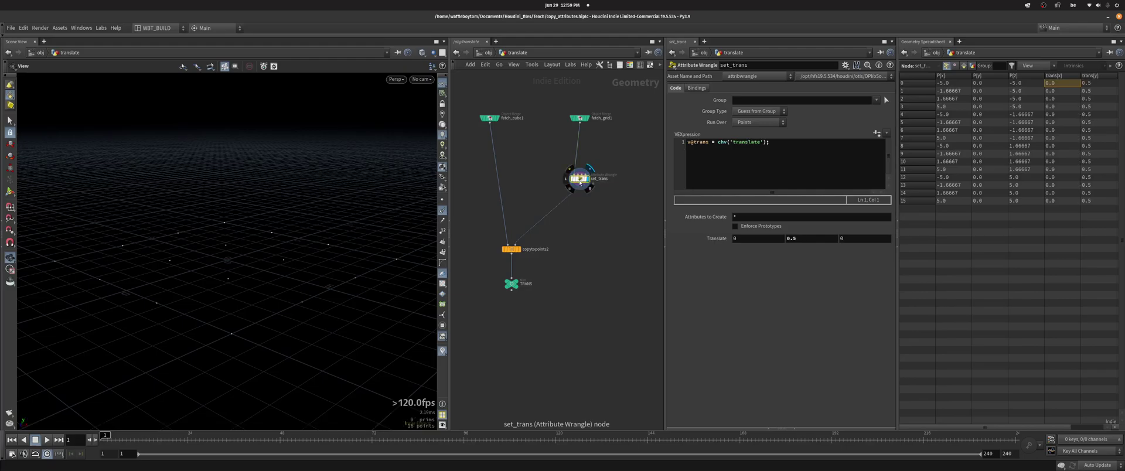
{"action": "left_click", "coordinate": [520, 283]}
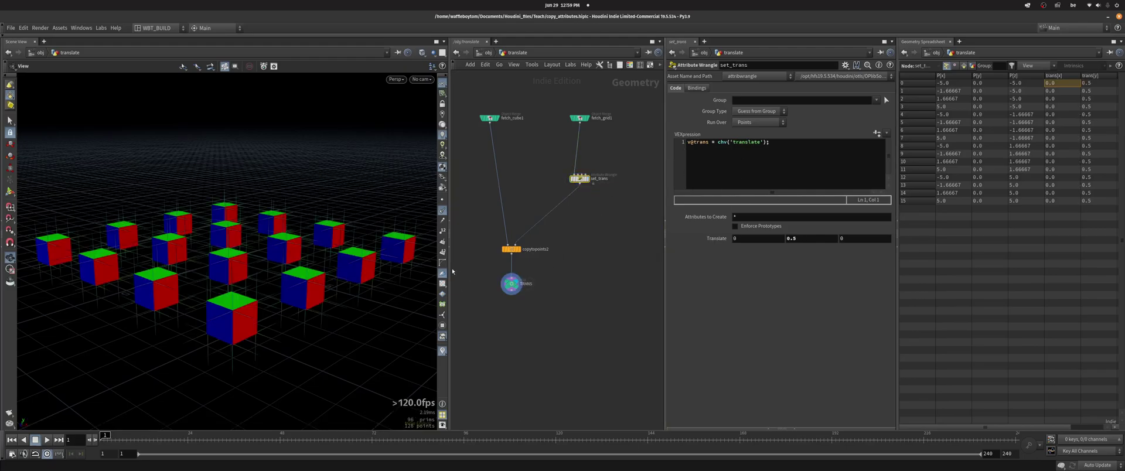
{"action": "middle_click_drag", "start_coordinate": [543, 237], "coordinate": [546, 253]}
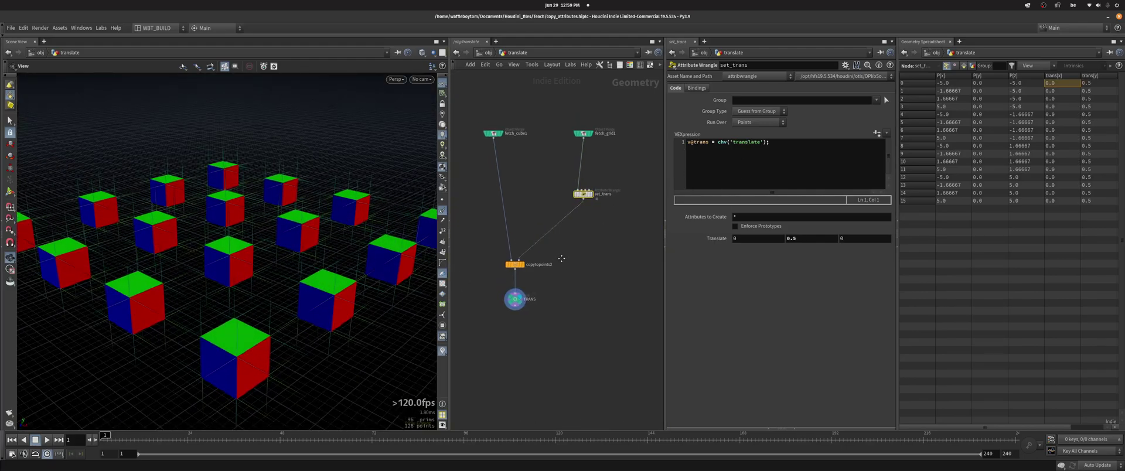
{"action": "left_click", "coordinate": [501, 134]}
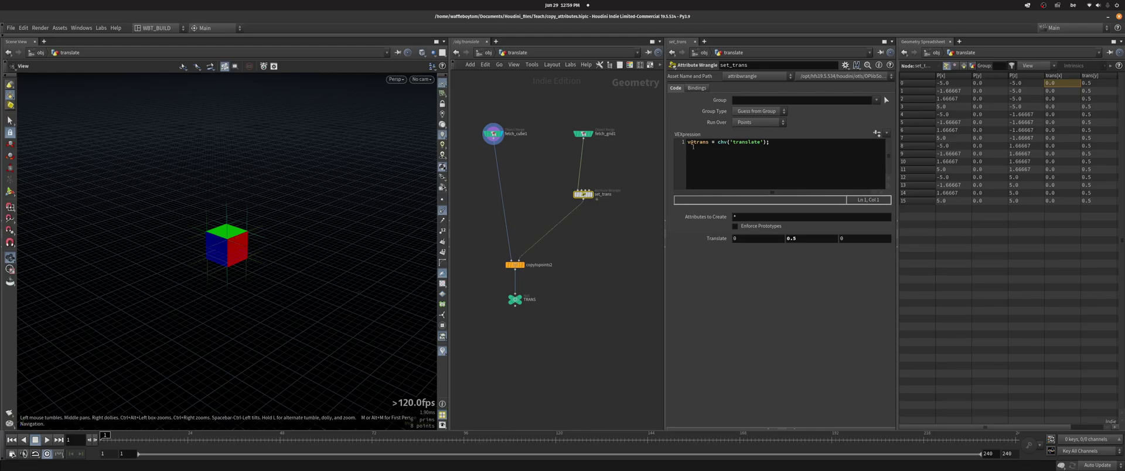
{"action": "left_click_drag", "start_coordinate": [708, 142], "coordinate": [689, 142]}
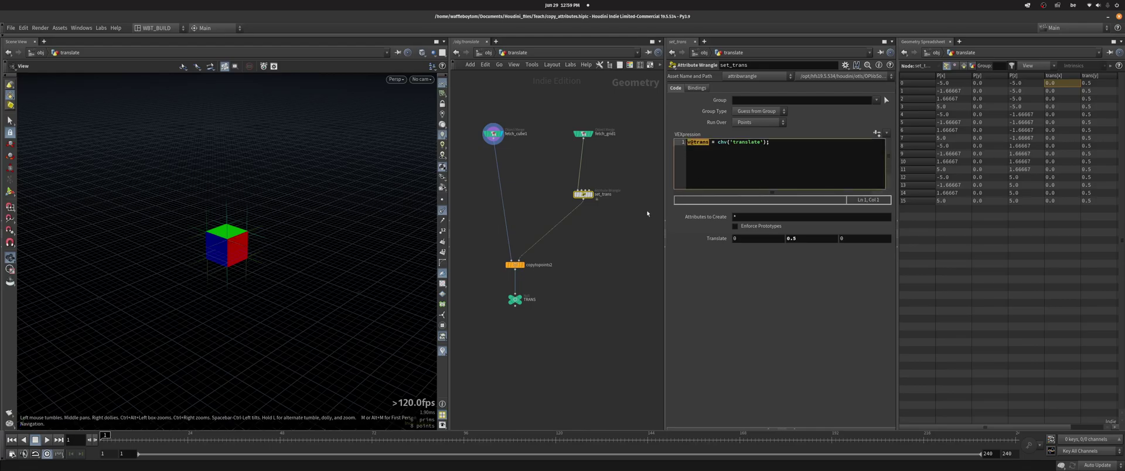
{"action": "left_click", "coordinate": [522, 264]}
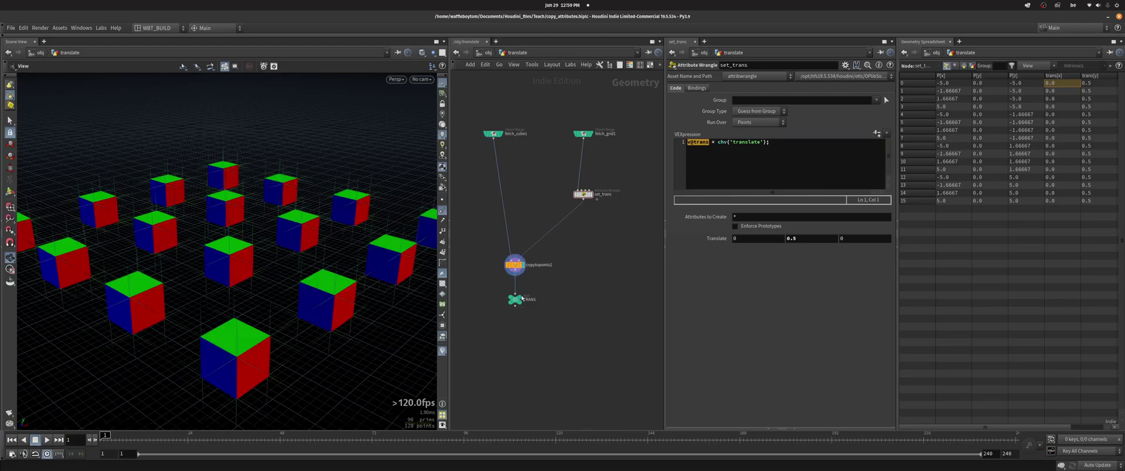
{"action": "left_click", "coordinate": [522, 300]}
{"action": "mouse_move", "coordinate": [258, 258]}
{"action": "left_mouse_down"}
{"action": "mouse_move", "coordinate": [238, 264]}
{"action": "mouse_move", "coordinate": [240, 237]}
{"action": "mouse_move", "coordinate": [244, 246]}
{"action": "left_mouse_up"}
- Set Translate X to 0 and display the set_transform and TRANSFORM results
{"action": "middle_click_drag", "start_coordinate": [806, 238], "coordinate": [771, 238]}
{"action": "type", "text": "0"}
{"action": "key", "text": "Return"}
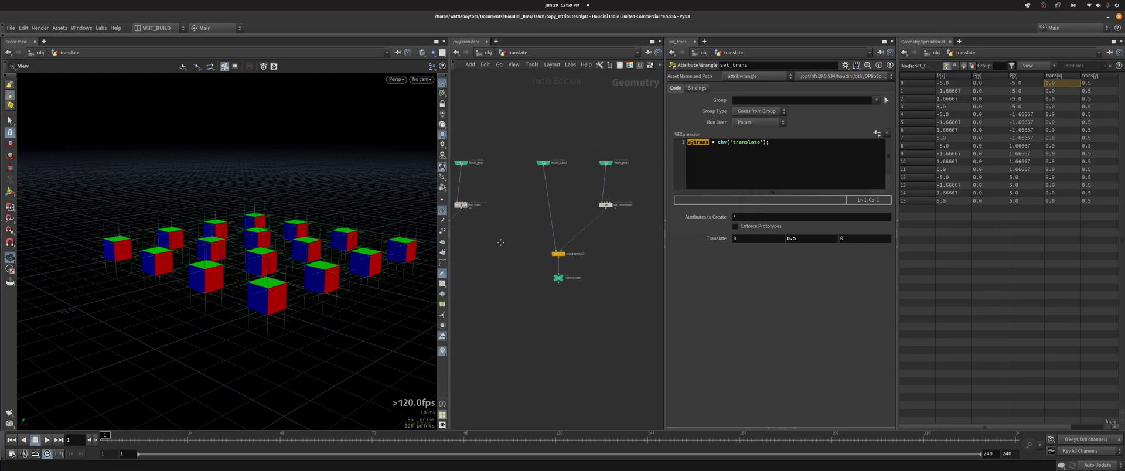
{"action": "left_click", "coordinate": [583, 210]}
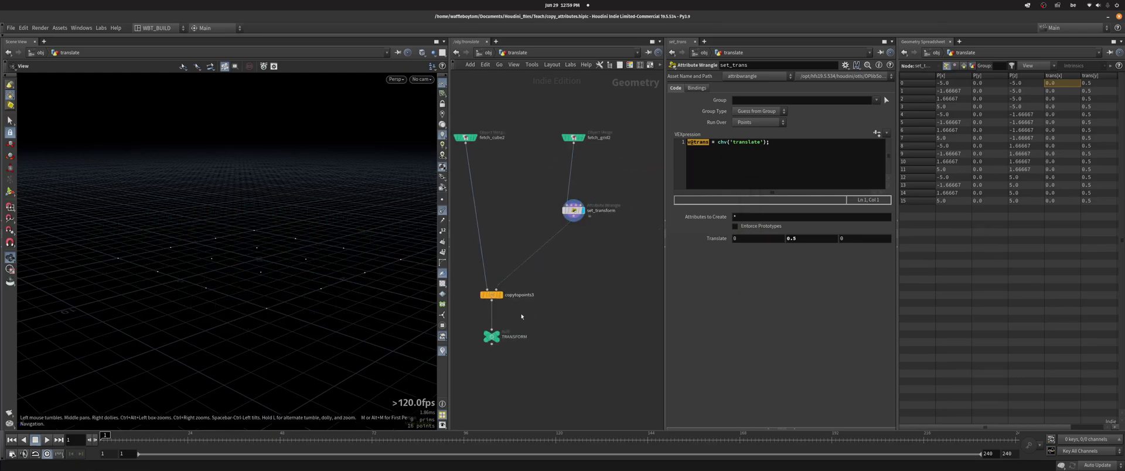
{"action": "left_click", "coordinate": [499, 337]}
{"action": "left_click", "coordinate": [573, 210]}
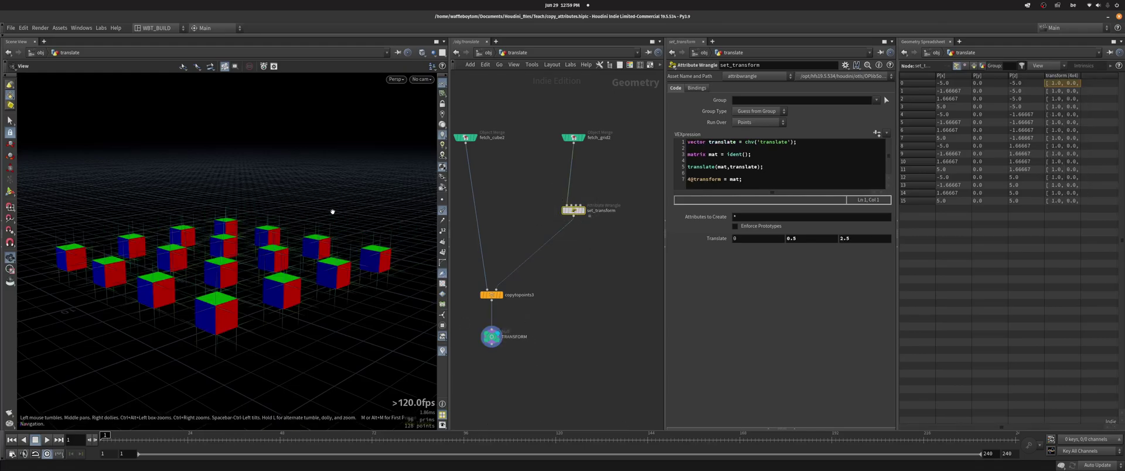
{"action": "left_click_drag", "start_coordinate": [333, 211], "coordinate": [293, 251]}
- Set set_transform's Translate Y to 1.1 and return to /obj
{"action": "left_click_drag", "start_coordinate": [766, 155], "coordinate": [687, 155]}
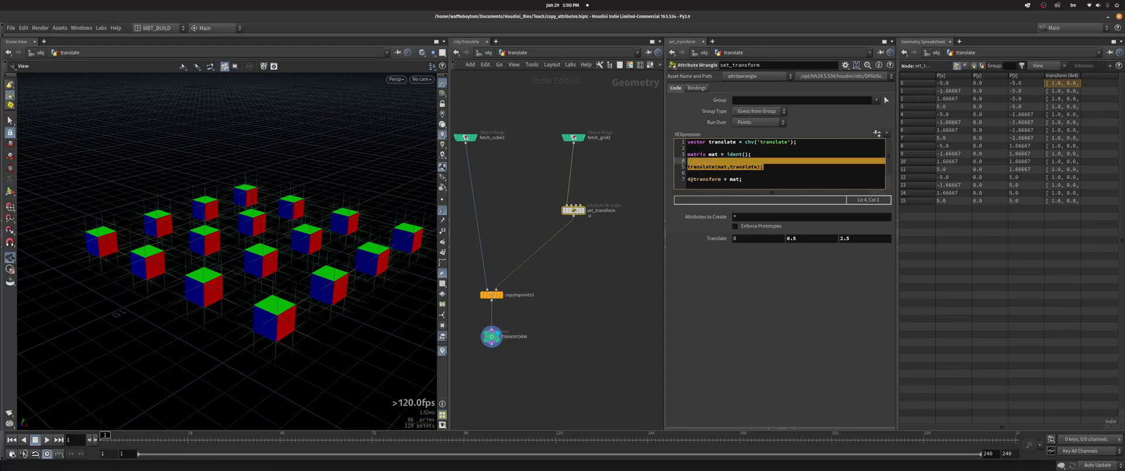
{"action": "left_click", "coordinate": [784, 185]}
{"action": "middle_click_drag", "start_coordinate": [819, 237], "coordinate": [810, 239]}
{"action": "left_click_drag", "start_coordinate": [740, 182], "coordinate": [686, 180]}
{"action": "middle_click_drag", "start_coordinate": [522, 197], "coordinate": [551, 185]}
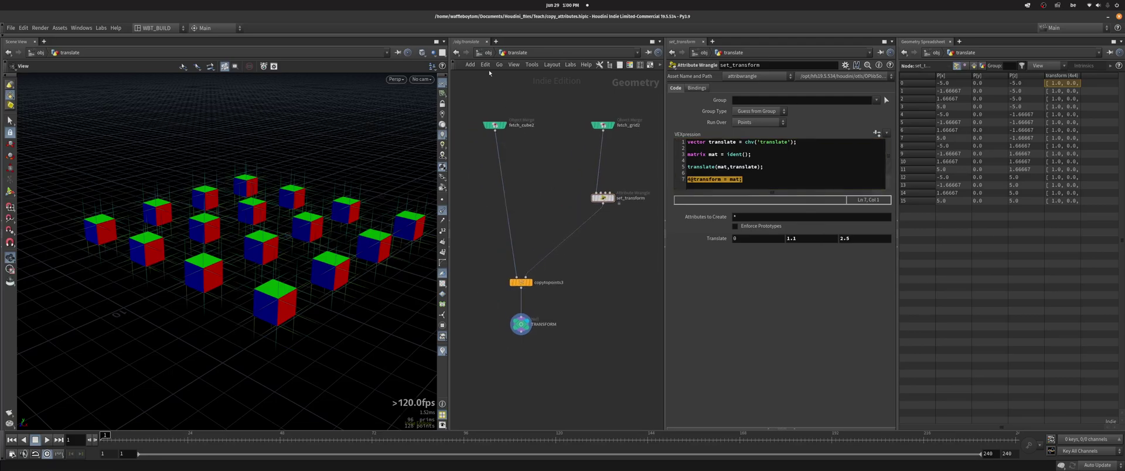
{"action": "left_click", "coordinate": [488, 53]}
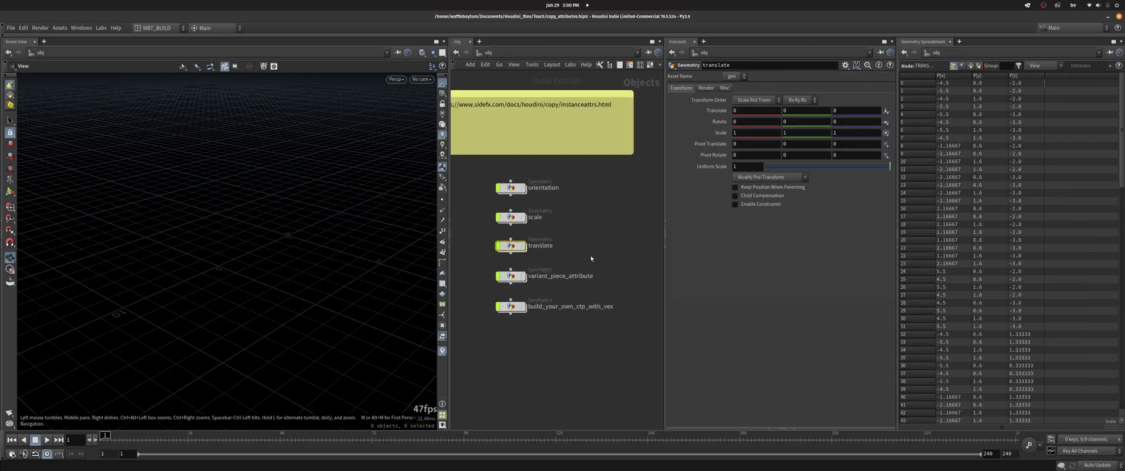
- Open the variant_piece_attribute network and orbit to a lower view of the creatures
{"action": "double_click", "coordinate": [495, 282]}
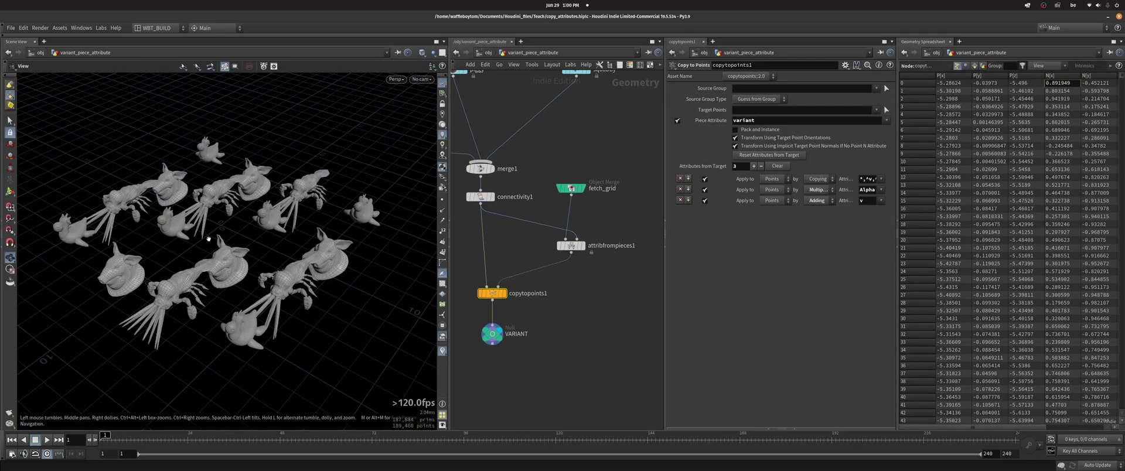
{"action": "left_click_drag", "start_coordinate": [216, 234], "coordinate": [235, 233]}
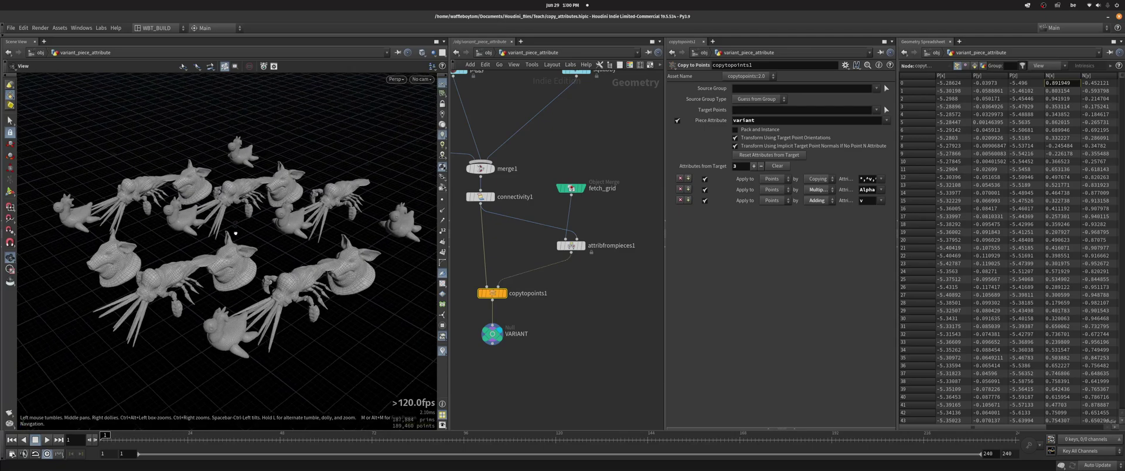
{"action": "middle_click_drag", "start_coordinate": [525, 235], "coordinate": [550, 289]}
- Display connectivity1 and check its info window for the creature's tentacles and body
{"action": "left_click", "coordinate": [541, 226]}
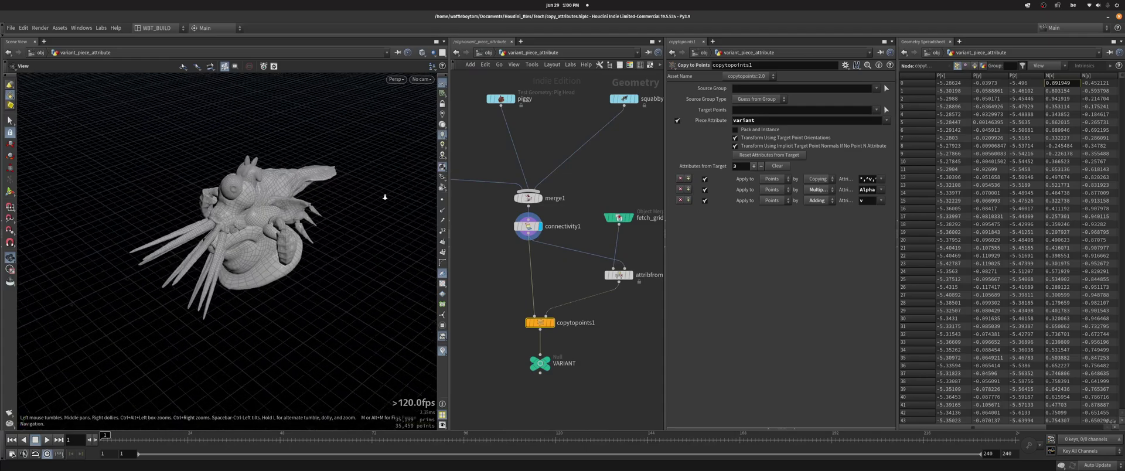
{"action": "scroll", "coordinate": [386, 197], "scroll_direction": "up", "scroll_amount": 5}
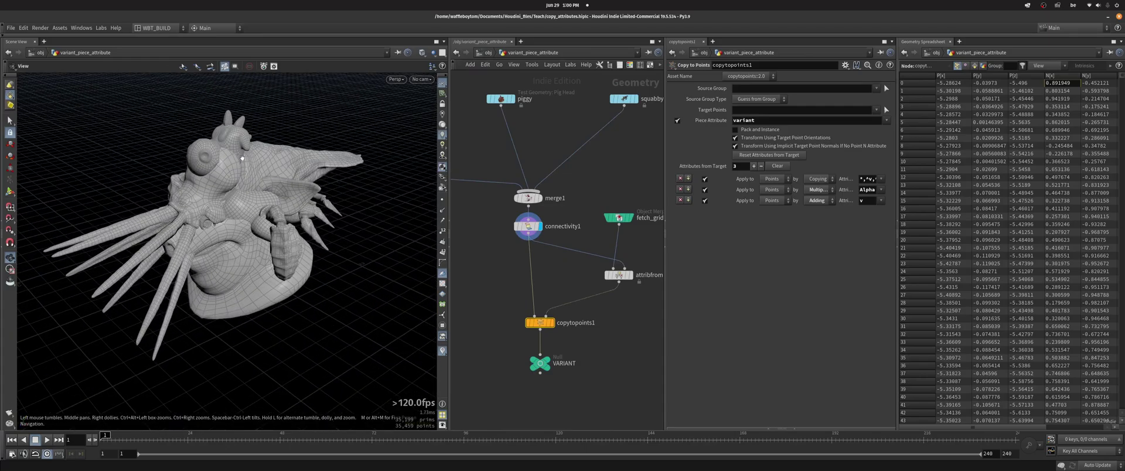
{"action": "mouse_move", "coordinate": [528, 234]}
{"action": "middle_mouse_down"}
{"action": "mouse_move", "coordinate": [493, 236]}
{"action": "mouse_move", "coordinate": [511, 235]}
{"action": "middle_mouse_up"}
{"action": "left_click", "coordinate": [491, 227]}
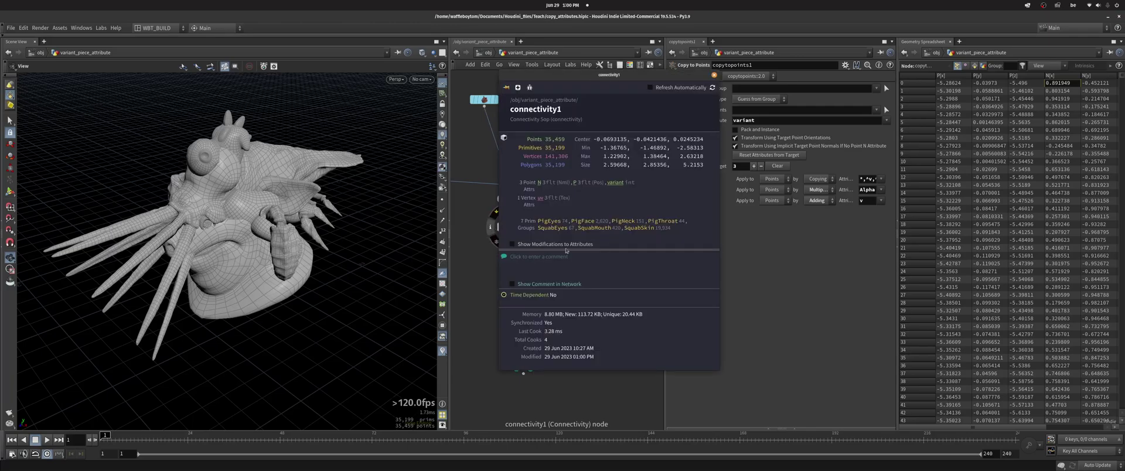
{"action": "mouse_move", "coordinate": [615, 184]}
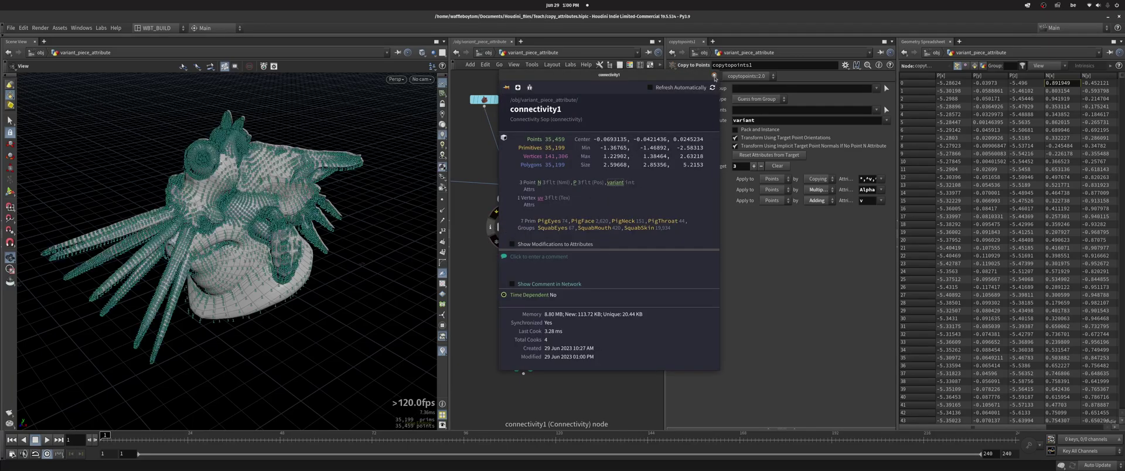
{"action": "scroll", "coordinate": [381, 133], "scroll_direction": "up", "scroll_amount": 5}
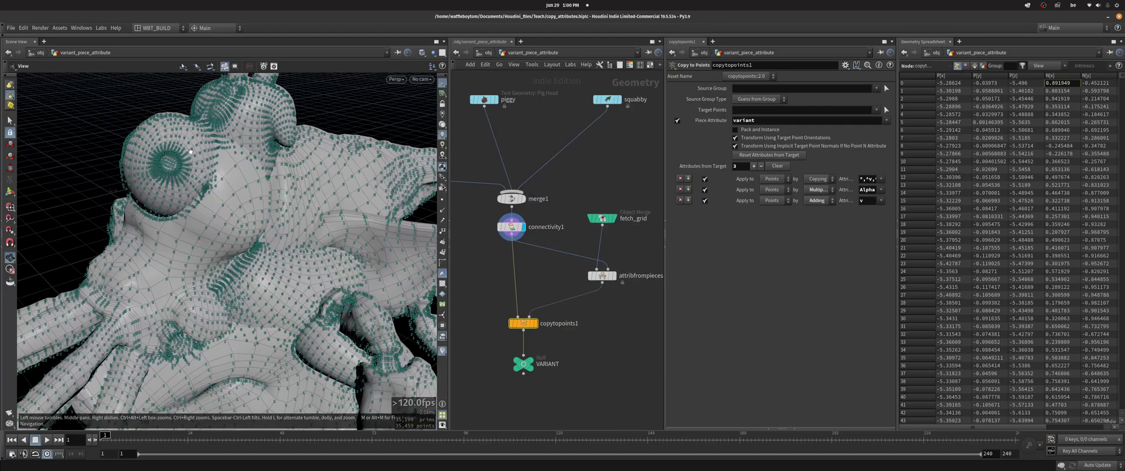
{"action": "left_click_drag", "start_coordinate": [180, 137], "coordinate": [194, 226]}
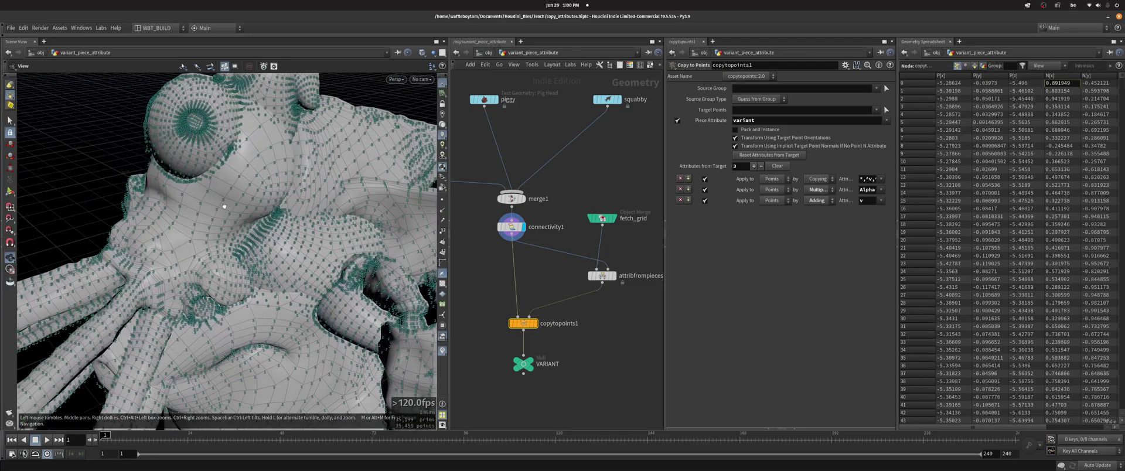
- Display attribfrompieces1 and orbit around the numbered grid points
{"action": "left_click", "coordinate": [612, 275]}
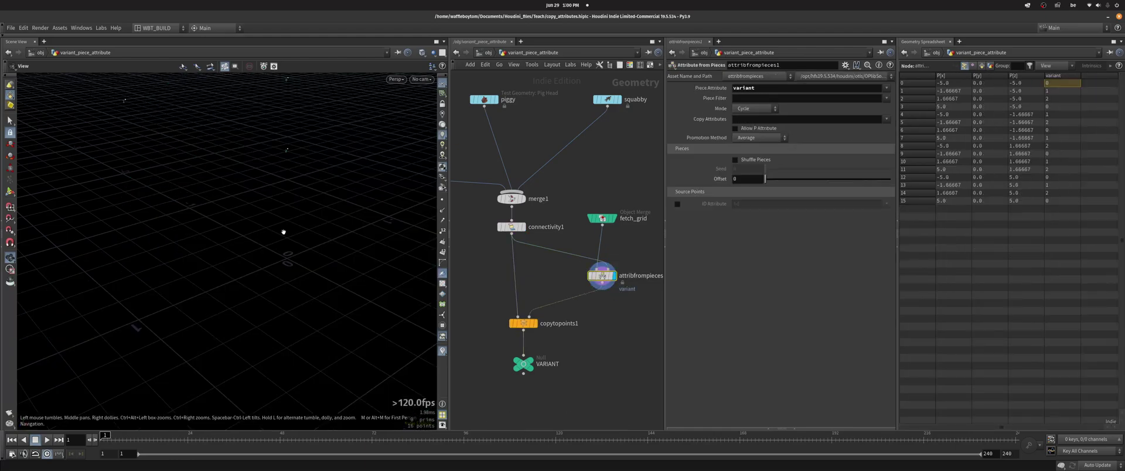
{"action": "left_click_drag", "start_coordinate": [283, 232], "coordinate": [283, 260]}
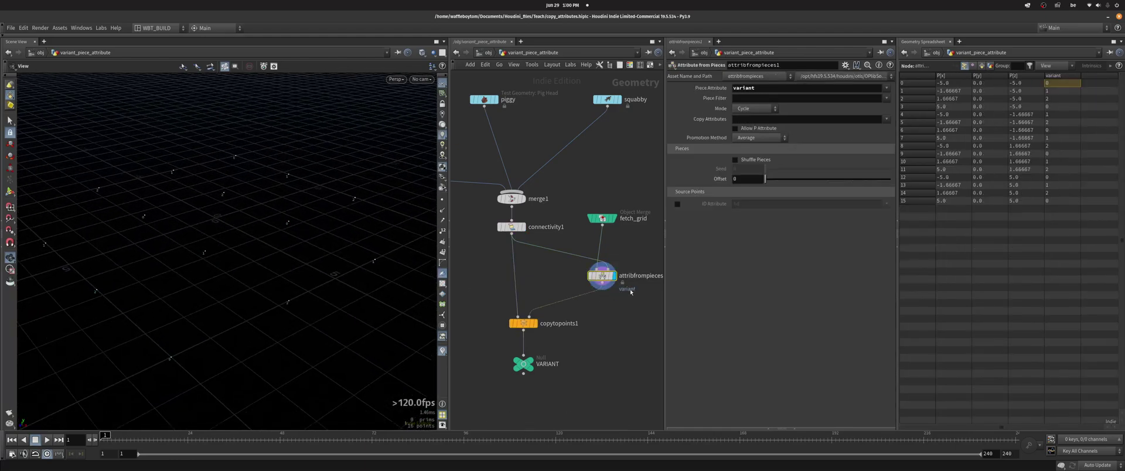
{"action": "middle_click_drag", "start_coordinate": [620, 289], "coordinate": [568, 276]}
{"action": "mouse_move", "coordinate": [563, 263]}
{"action": "left_click_drag", "start_coordinate": [276, 246], "coordinate": [311, 286]}
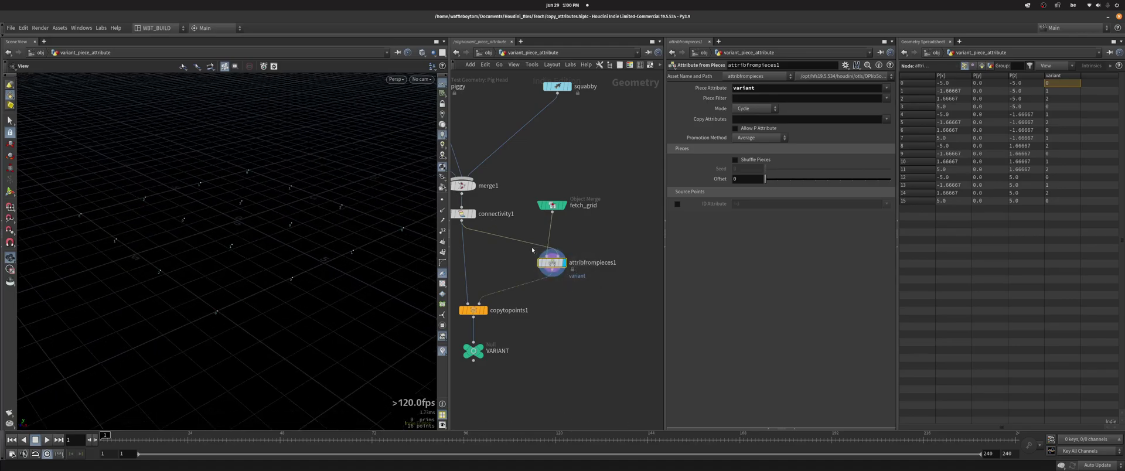
{"action": "left_click_drag", "start_coordinate": [226, 251], "coordinate": [390, 258]}
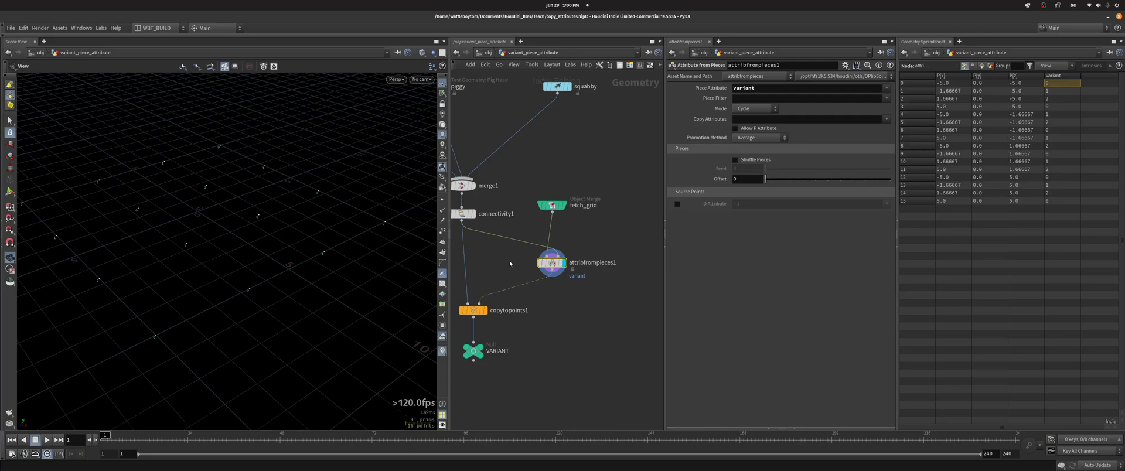
- Display copytopoints1 and open its parameters showing varied pieces on the grid
{"action": "middle_click_drag", "start_coordinate": [508, 260], "coordinate": [560, 242]}
{"action": "left_click", "coordinate": [540, 292]}
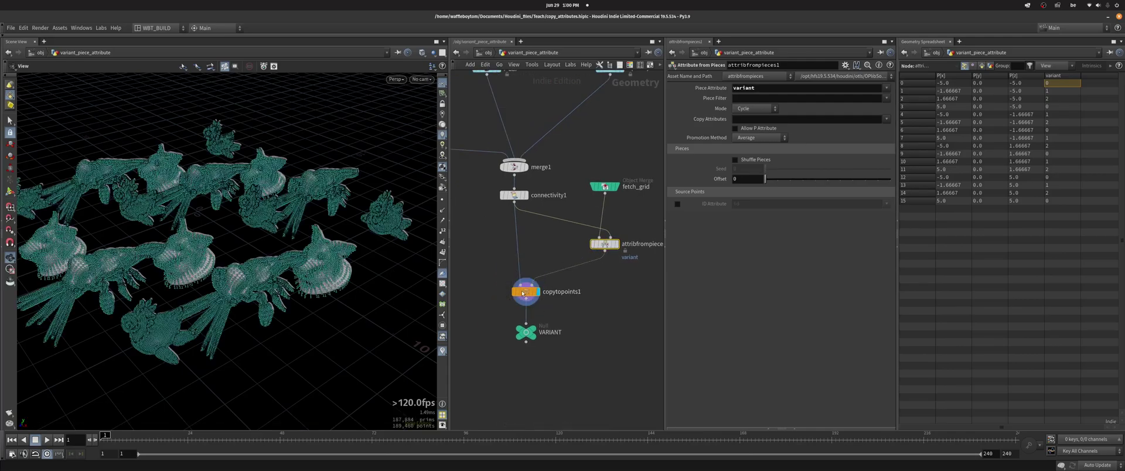
{"action": "left_click", "coordinate": [530, 291]}
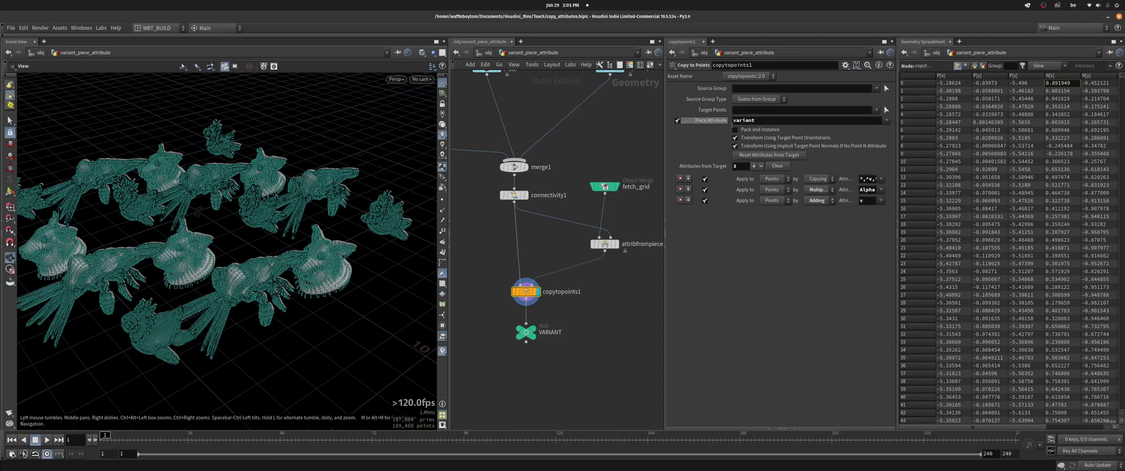
- Highlight the 'variant' Piece Attribute, inspect copytopoints1's info window, and return to /obj
{"action": "left_click", "coordinate": [743, 120]}
{"action": "key", "text": "Return"}
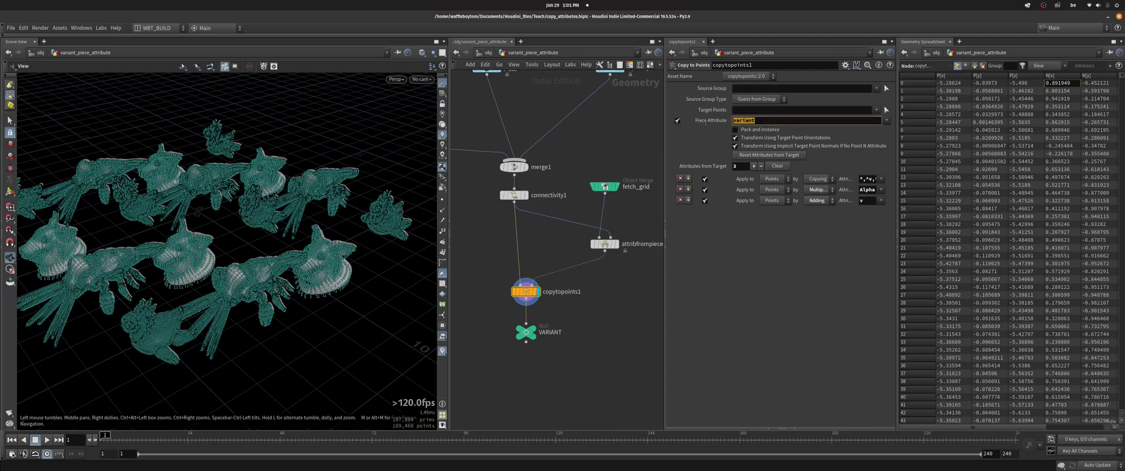
{"action": "middle_click_drag", "start_coordinate": [606, 297], "coordinate": [592, 289]}
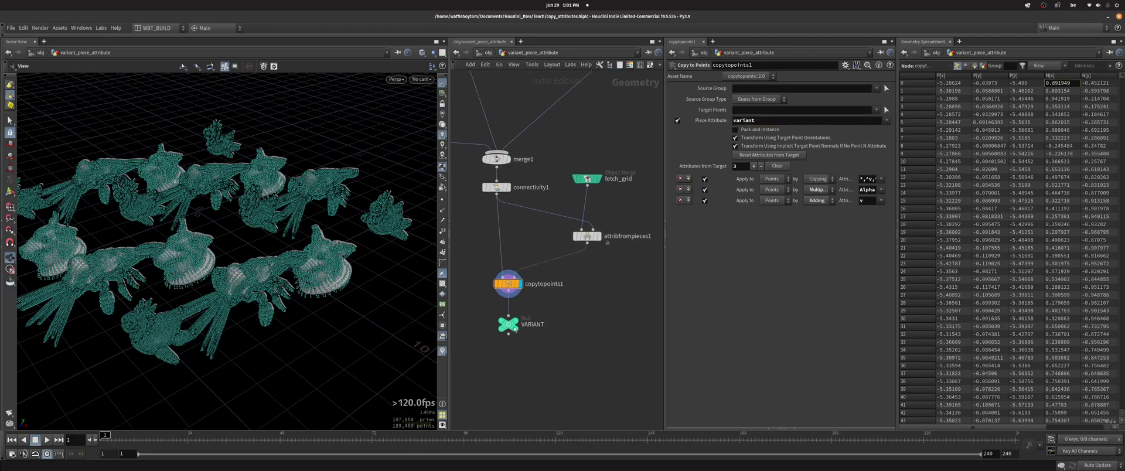
{"action": "left_click", "coordinate": [490, 287]}
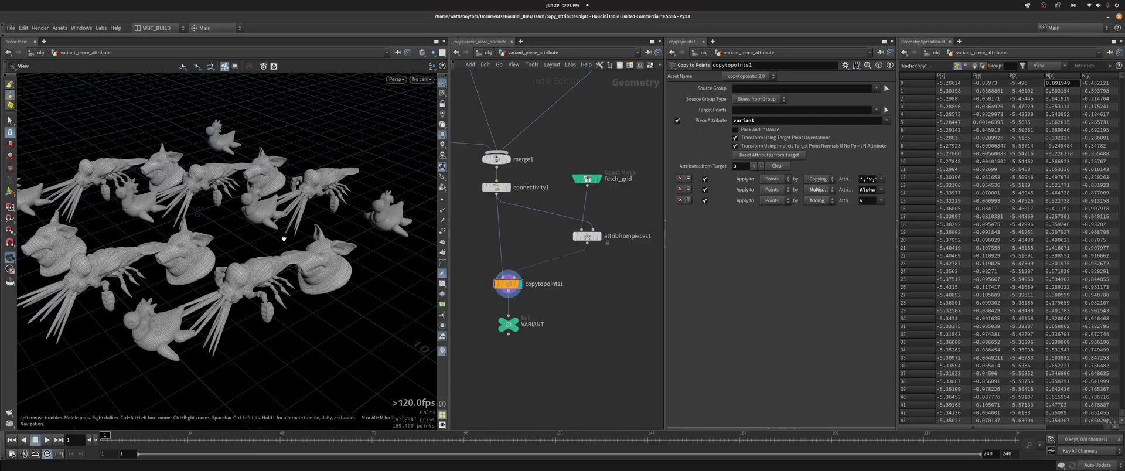
{"action": "left_click_drag", "start_coordinate": [267, 232], "coordinate": [222, 236]}
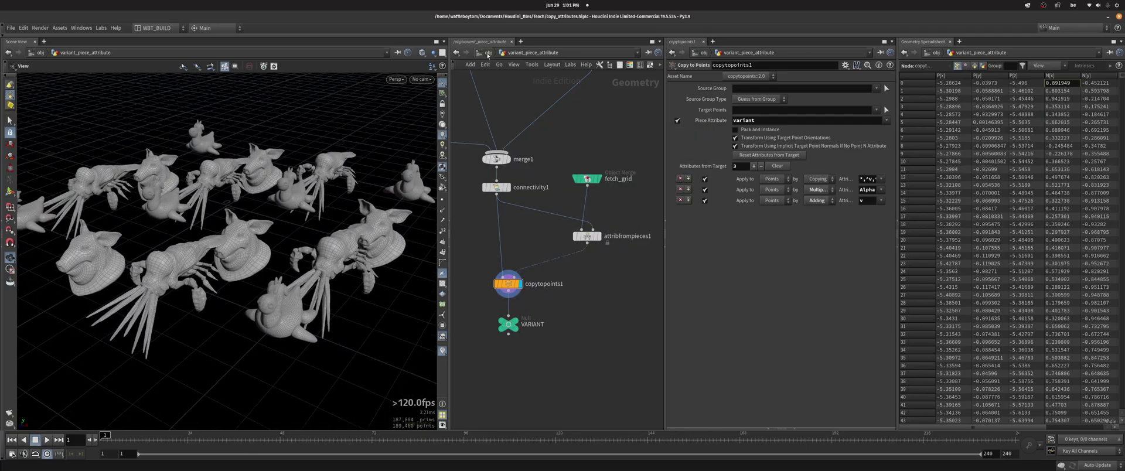
{"action": "left_click", "coordinate": [487, 54]}
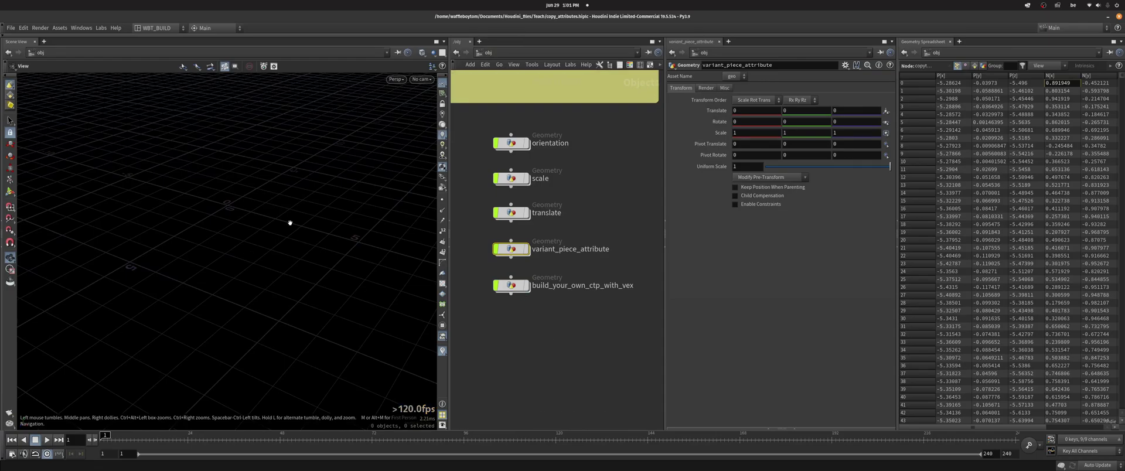
- Enter the build_your_own_ctp_with_vex network and frame the chain from fetch_grid to set_pivot
{"action": "left_click_drag", "start_coordinate": [291, 221], "coordinate": [402, 326]}
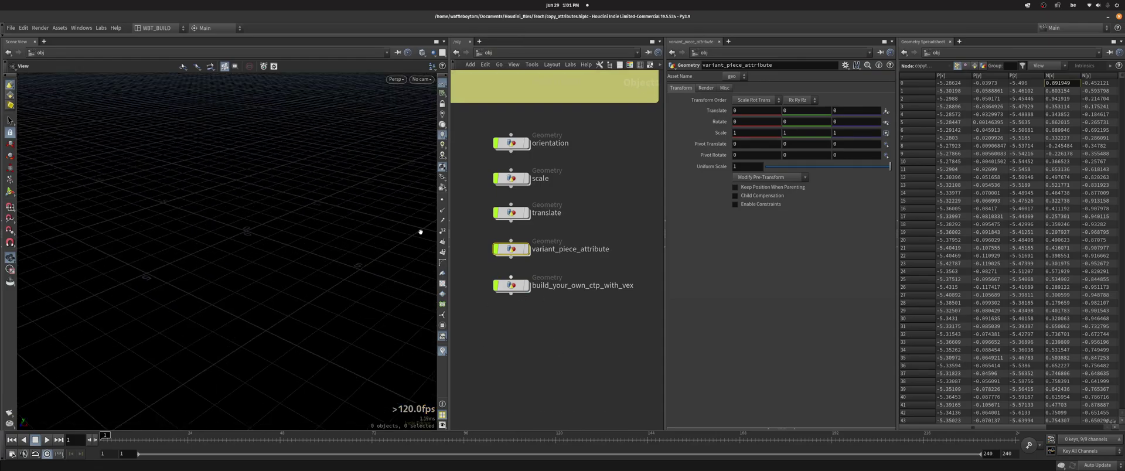
{"action": "double_click", "coordinate": [512, 285]}
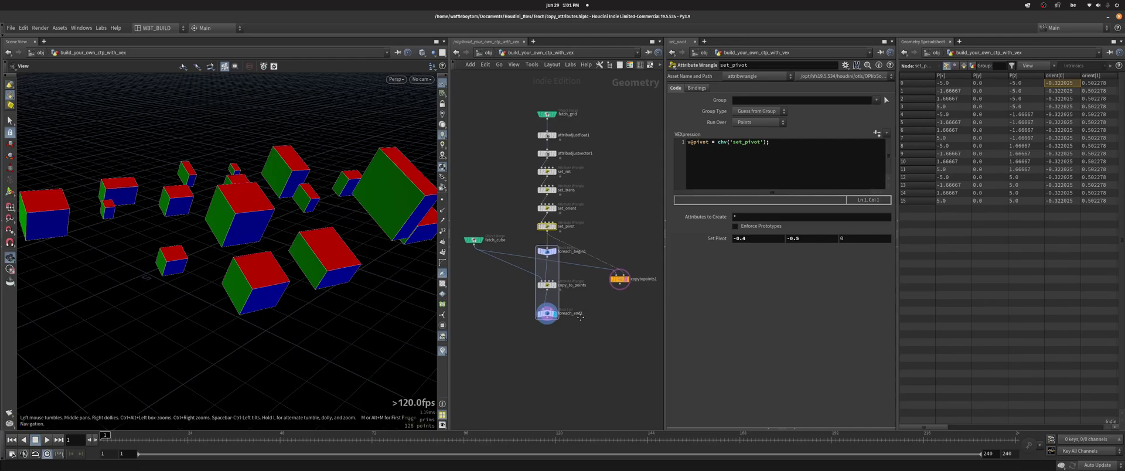
{"action": "left_click_drag", "start_coordinate": [211, 182], "coordinate": [319, 220]}
{"action": "scroll", "coordinate": [620, 297], "scroll_direction": "up", "scroll_amount": 2}
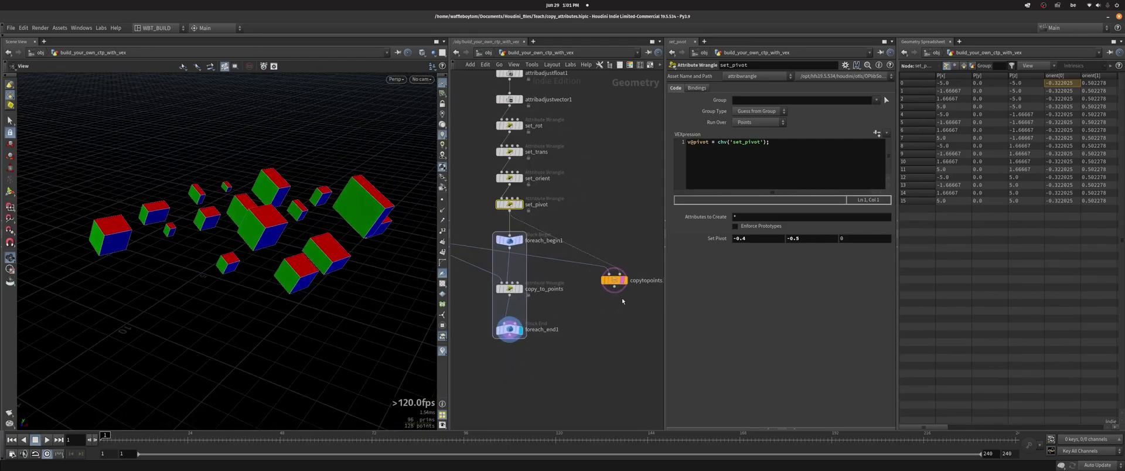
{"action": "middle_click_drag", "start_coordinate": [537, 296], "coordinate": [597, 261]}
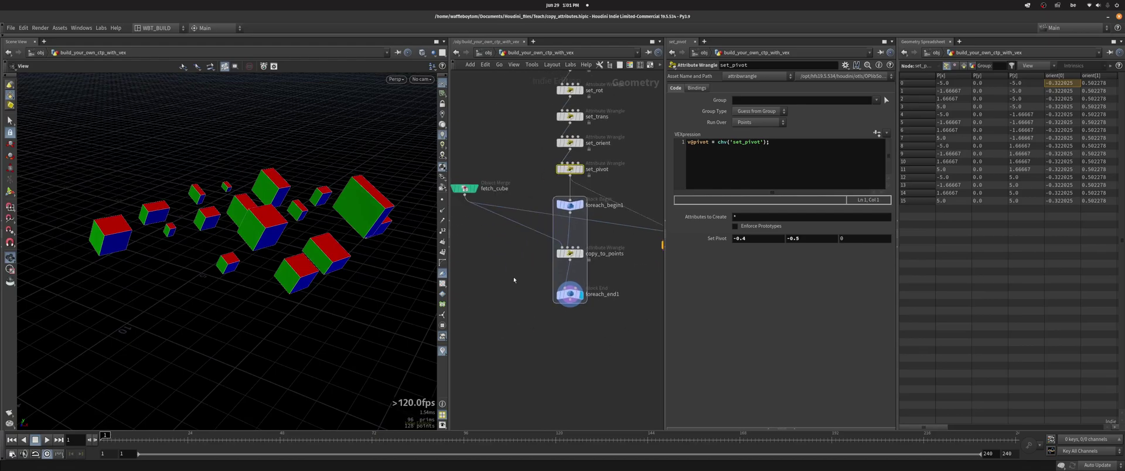
{"action": "middle_click_drag", "start_coordinate": [512, 272], "coordinate": [498, 291]}
{"action": "left_click_drag", "start_coordinate": [328, 257], "coordinate": [322, 243]}
{"action": "middle_click_drag", "start_coordinate": [638, 306], "coordinate": [574, 246]}
{"action": "scroll", "coordinate": [553, 156], "scroll_direction": "up", "scroll_amount": 2}
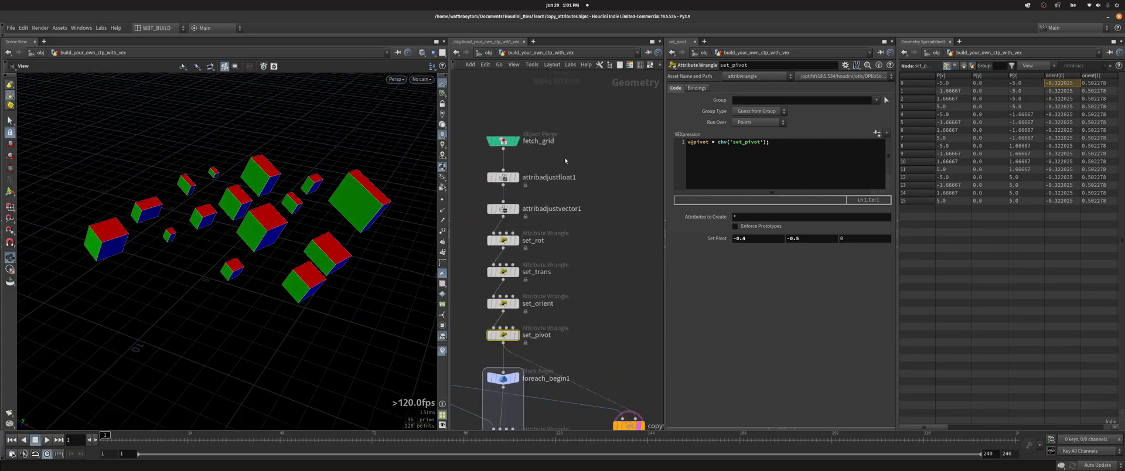
- Display fetch_grid's points, then the random pscale and random scale attribute adjust nodes
{"action": "left_click", "coordinate": [518, 143]}
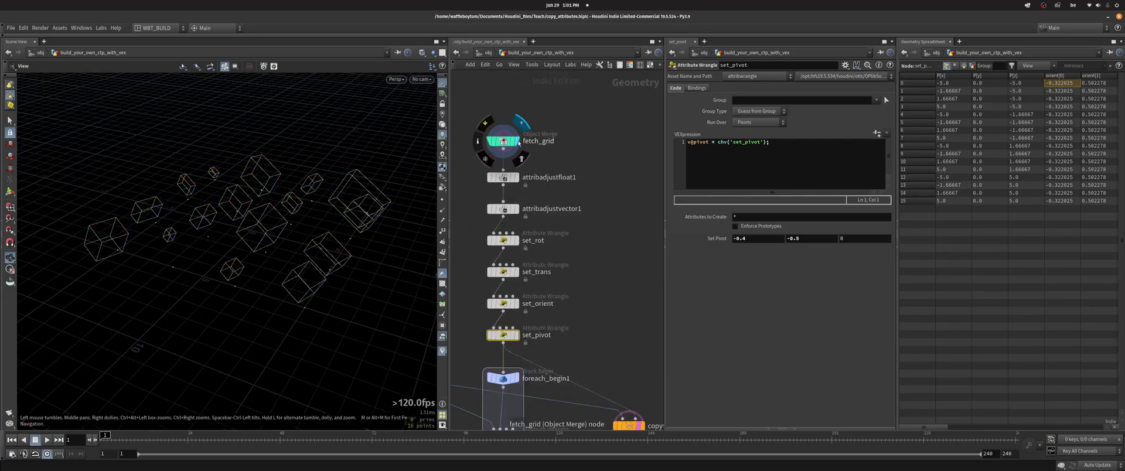
{"action": "middle_click_drag", "start_coordinate": [583, 194], "coordinate": [600, 166]}
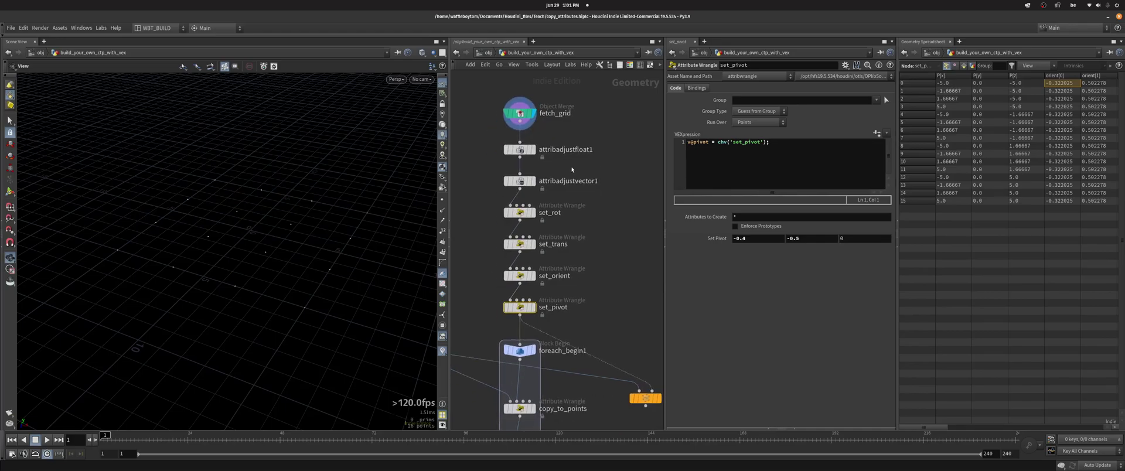
{"action": "left_click", "coordinate": [520, 150]}
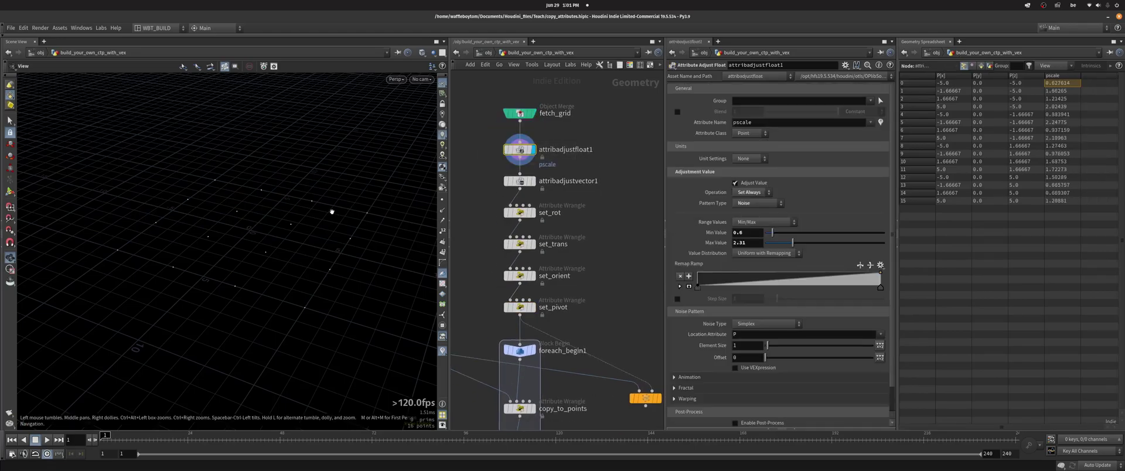
{"action": "left_click", "coordinate": [520, 181]}
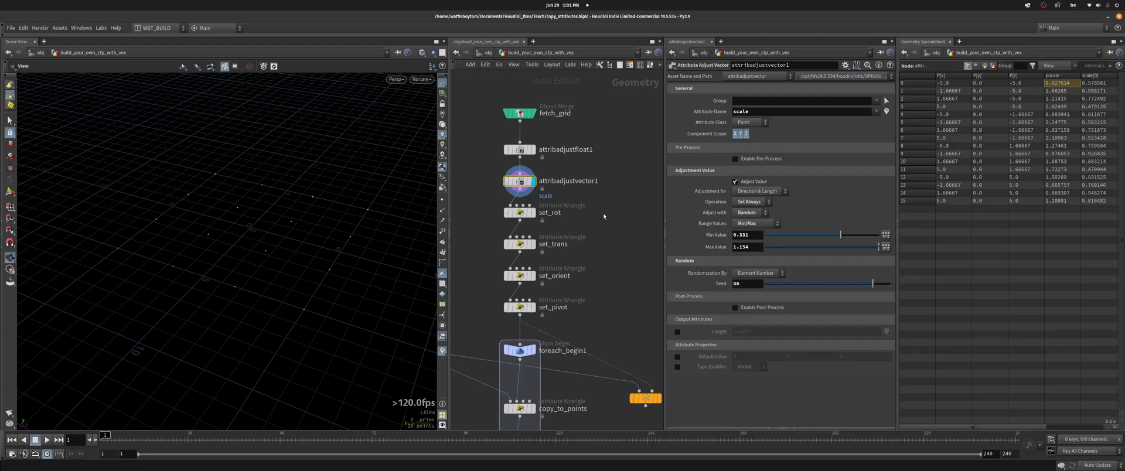
- Step the display flag through the set_rot, set_trans, set_orient and set_pivot wrangles
{"action": "middle_click_drag", "start_coordinate": [602, 214], "coordinate": [608, 199]}
{"action": "left_click", "coordinate": [524, 196]}
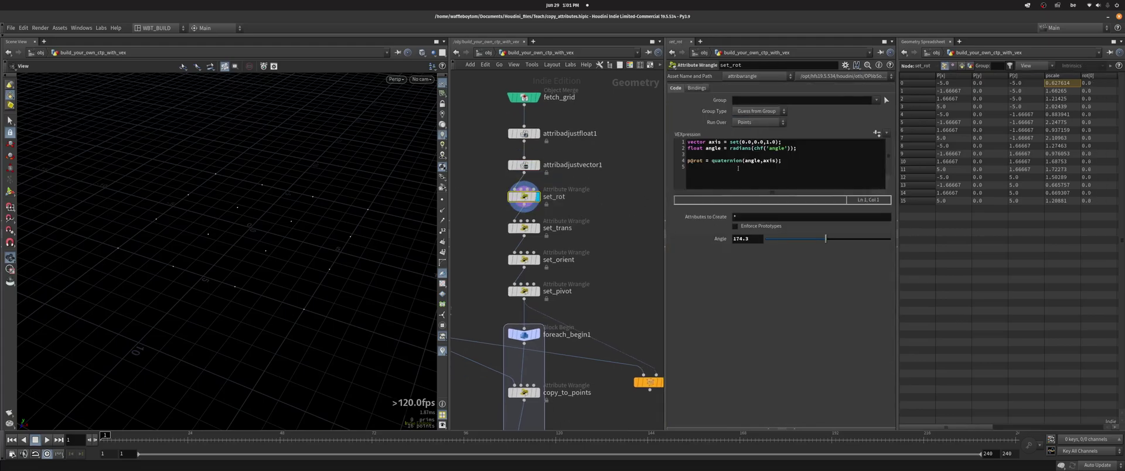
{"action": "left_click", "coordinate": [524, 228]}
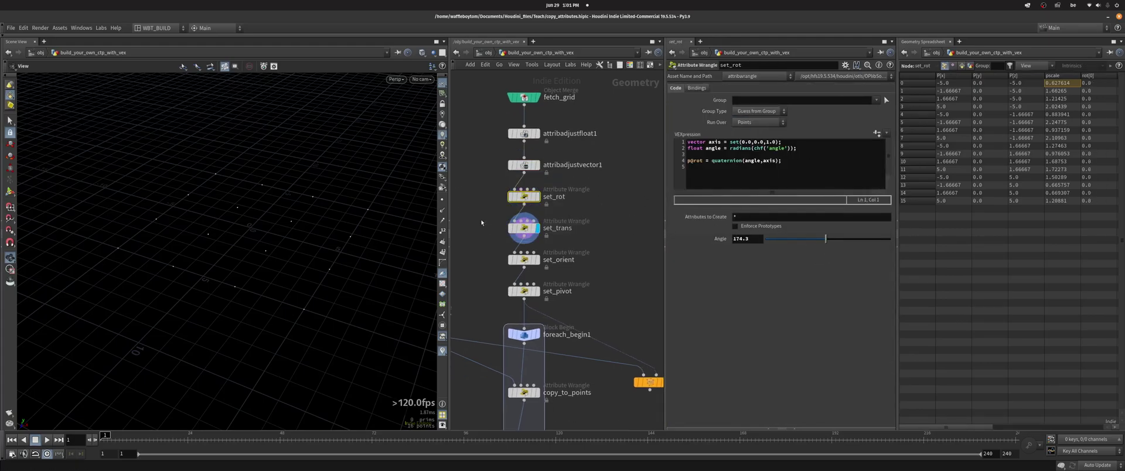
{"action": "middle_click_drag", "start_coordinate": [641, 240], "coordinate": [626, 213]}
{"action": "left_click", "coordinate": [508, 231]}
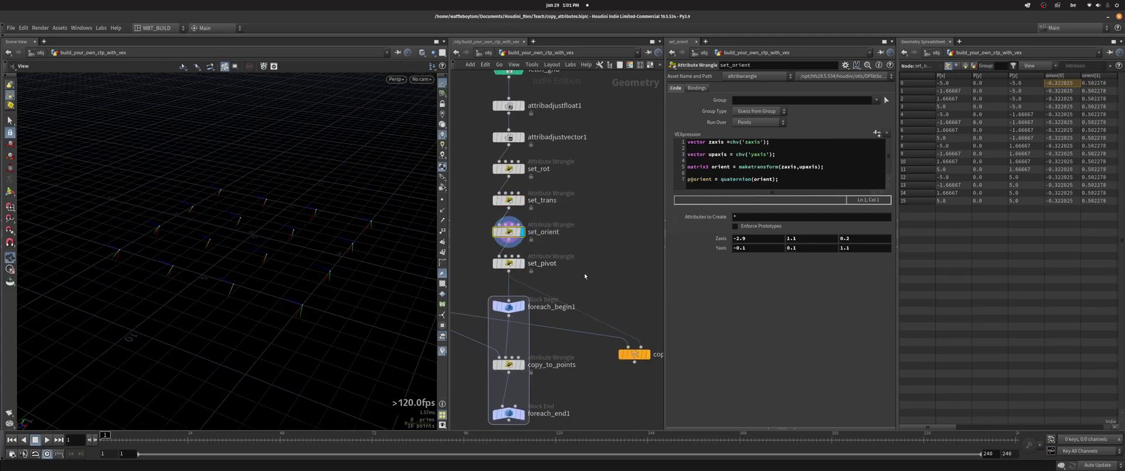
{"action": "middle_click_drag", "start_coordinate": [482, 260], "coordinate": [505, 238]}
{"action": "left_click", "coordinate": [505, 239]}
- Display the copy node's red, green and blue cubes and select the copy_to_points wrangle
{"action": "middle_click_drag", "start_coordinate": [619, 360], "coordinate": [544, 283]}
{"action": "left_click", "coordinate": [592, 253]}
{"action": "middle_click_drag", "start_coordinate": [494, 348], "coordinate": [554, 325]}
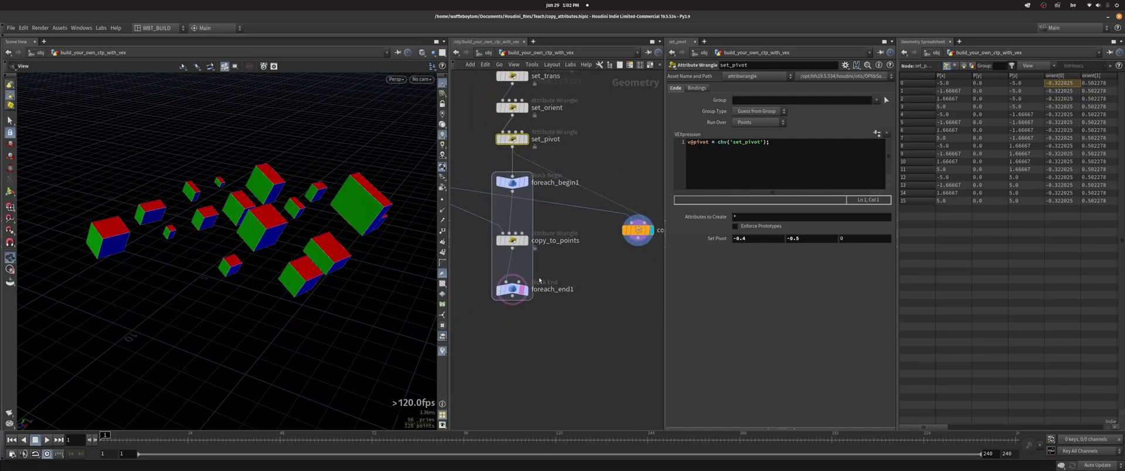
{"action": "left_click_drag", "start_coordinate": [260, 194], "coordinate": [276, 211]}
{"action": "middle_click_drag", "start_coordinate": [556, 256], "coordinate": [604, 253]}
{"action": "left_click", "coordinate": [612, 251]}
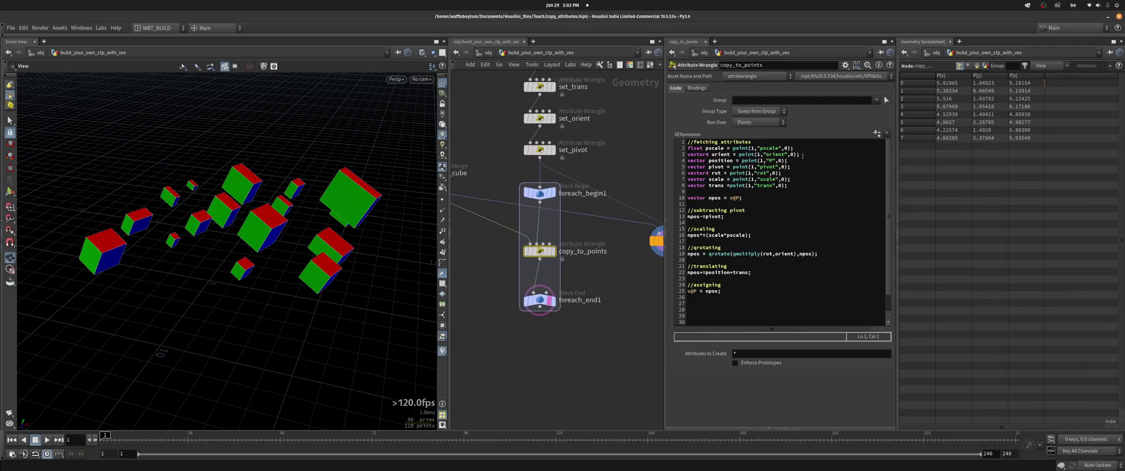
- Highlight the npos setup, pivot subtraction and scaling lines of the copy_to_points VEX code
{"action": "scroll", "coordinate": [572, 141], "scroll_direction": "down", "scroll_amount": 1}
{"action": "middle_click_drag", "start_coordinate": [572, 140], "coordinate": [597, 256]}
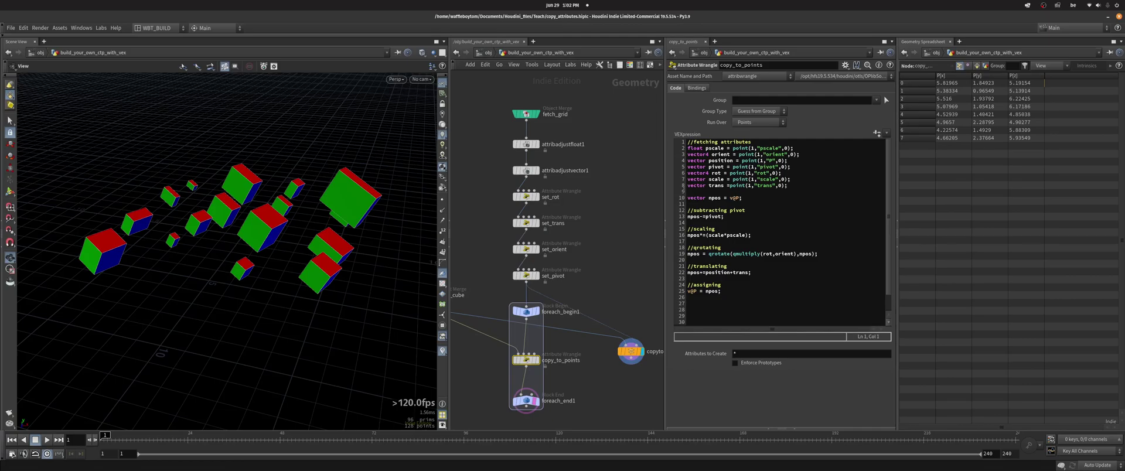
{"action": "left_click_drag", "start_coordinate": [742, 200], "coordinate": [681, 198]}
{"action": "left_click", "coordinate": [682, 198]}
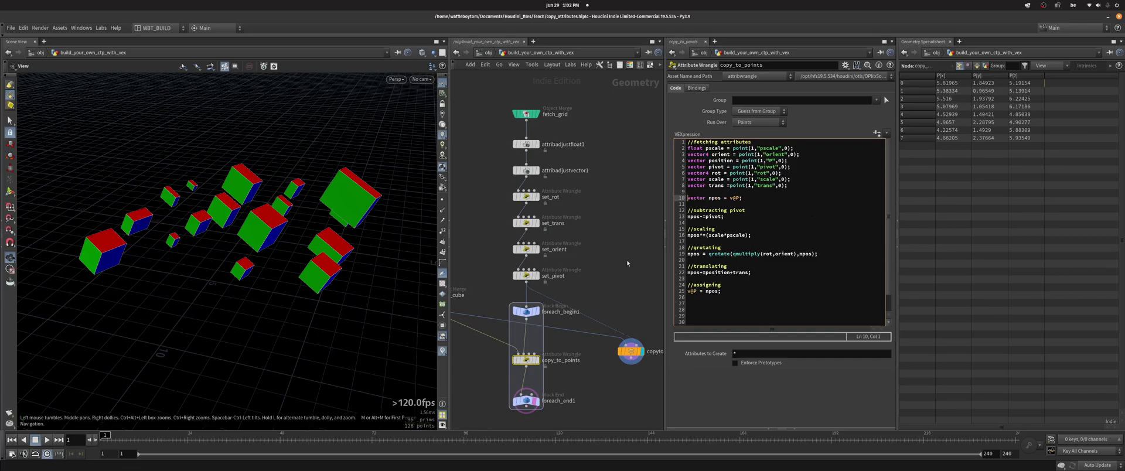
{"action": "left_click_drag", "start_coordinate": [728, 218], "coordinate": [674, 216]}
{"action": "left_click", "coordinate": [728, 223]}
{"action": "left_click", "coordinate": [689, 235]}
{"action": "double_click", "coordinate": [692, 234]}
{"action": "left_click", "coordinate": [688, 235]}
- Highlight the rotation, translation and new-position assignment lines of the VEX code in turn
{"action": "left_click_drag", "start_coordinate": [735, 254], "coordinate": [797, 254]}
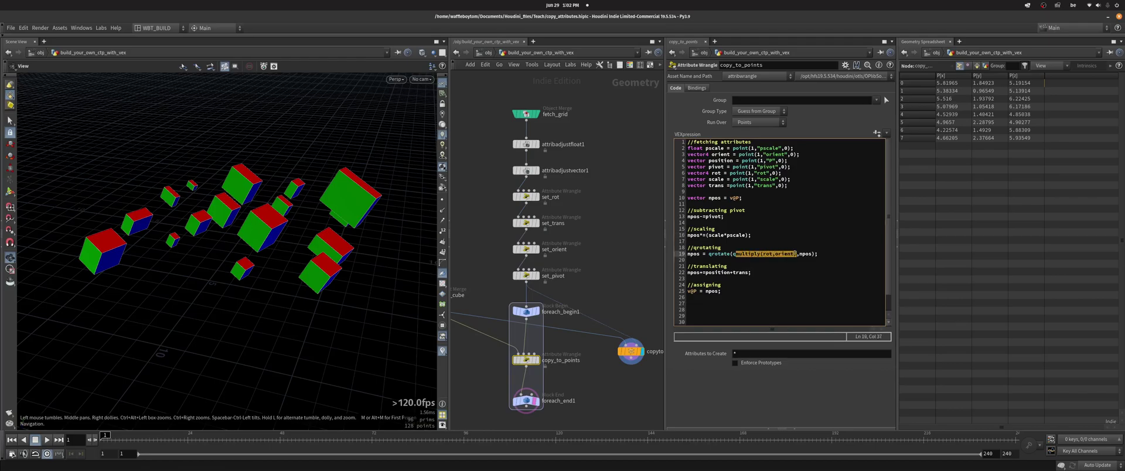
{"action": "left_click", "coordinate": [793, 254]}
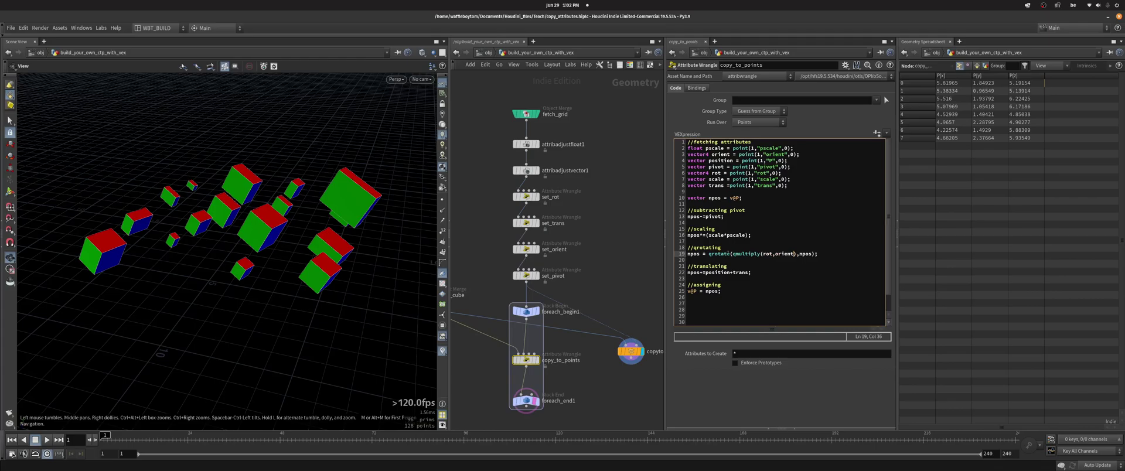
{"action": "triple_click", "coordinate": [810, 254]}
{"action": "left_click", "coordinate": [784, 254]}
{"action": "left_click_drag", "start_coordinate": [750, 273], "coordinate": [705, 273]}
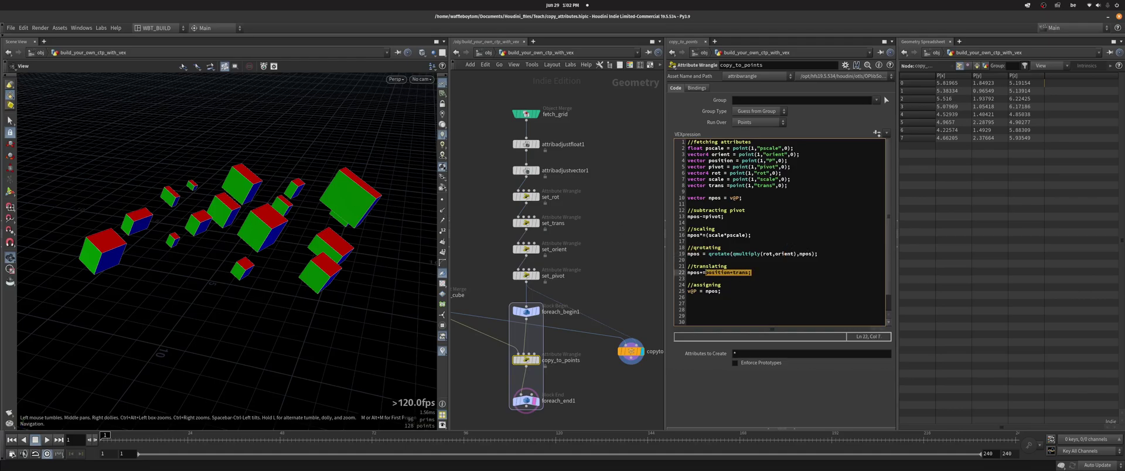
{"action": "left_click", "coordinate": [735, 290]}
{"action": "left_click_drag", "start_coordinate": [737, 293], "coordinate": [687, 290]}
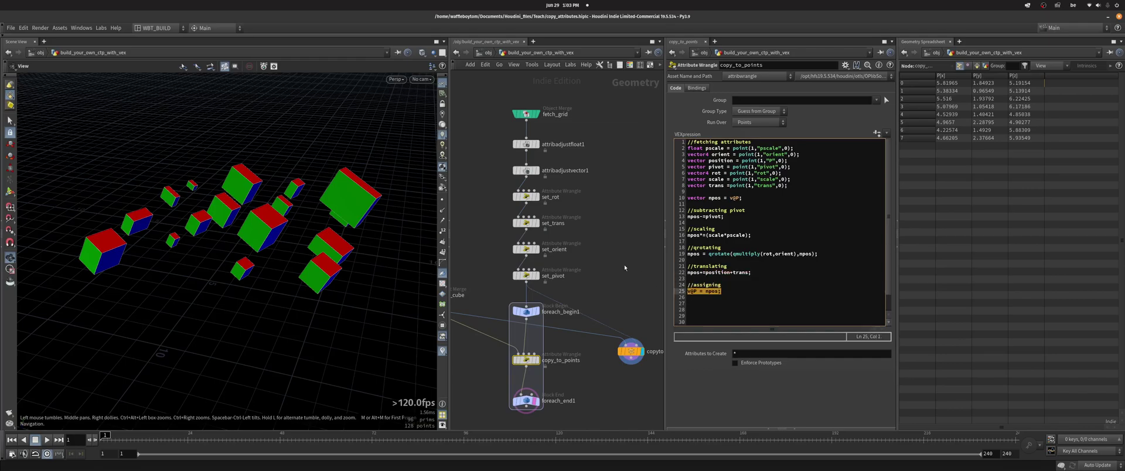
{"action": "left_click", "coordinate": [761, 303]}
- Drag set_rot's Angle slider to 151.7 to re-rotate the copied cubes
{"action": "middle_click_drag", "start_coordinate": [567, 212], "coordinate": [537, 218]}
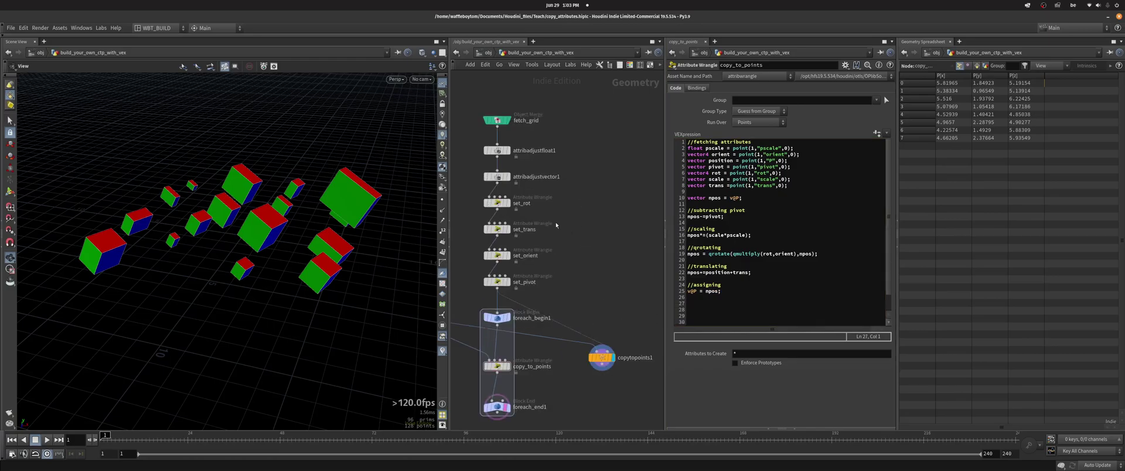
{"action": "left_click", "coordinate": [497, 202]}
{"action": "middle_click_drag", "start_coordinate": [504, 246], "coordinate": [532, 239]}
{"action": "left_click_drag", "start_coordinate": [764, 238], "coordinate": [797, 243]}
- Raise attribadjustfloat1's max pscale to 2.72 and lower attribadjustvector1's Min Value to 0.176
{"action": "left_click", "coordinate": [526, 143]}
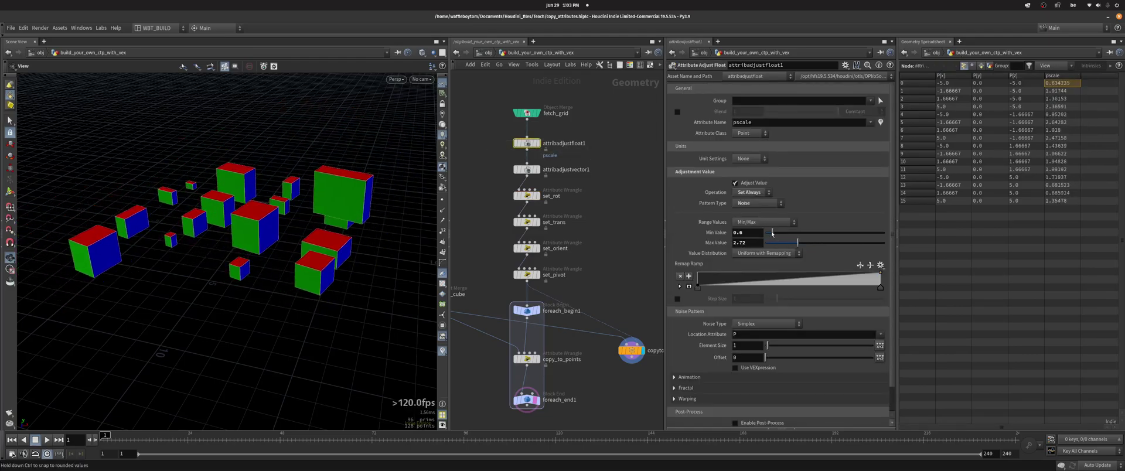
{"action": "left_click", "coordinate": [526, 170]}
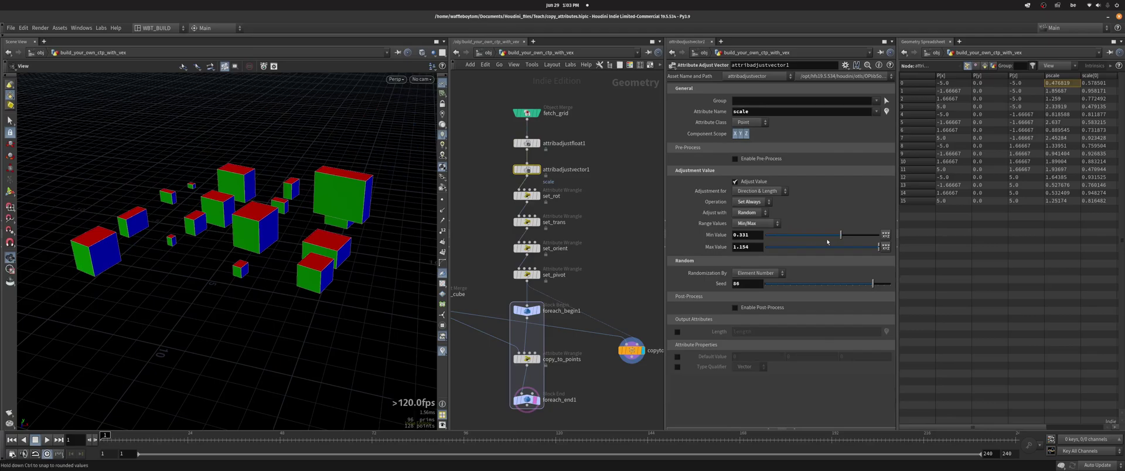
{"action": "left_click_drag", "start_coordinate": [827, 240], "coordinate": [831, 237]}
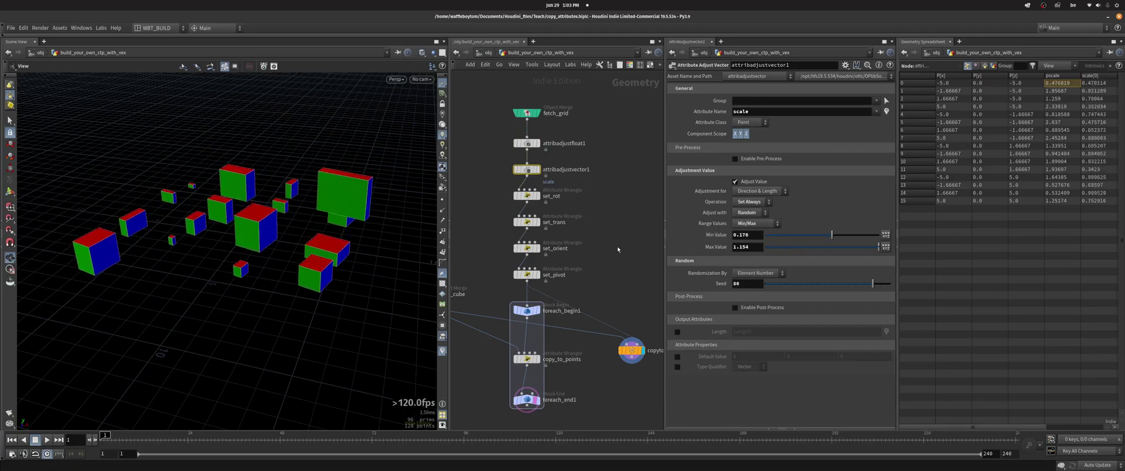
- Make set_orient's Yaxis Y value negative and reselect the copy_to_points wrangle
{"action": "left_click", "coordinate": [526, 248]}
{"action": "middle_click_drag", "start_coordinate": [803, 248], "coordinate": [770, 251]}
{"action": "middle_click_drag", "start_coordinate": [626, 309], "coordinate": [630, 237]}
{"action": "left_click", "coordinate": [531, 287]}
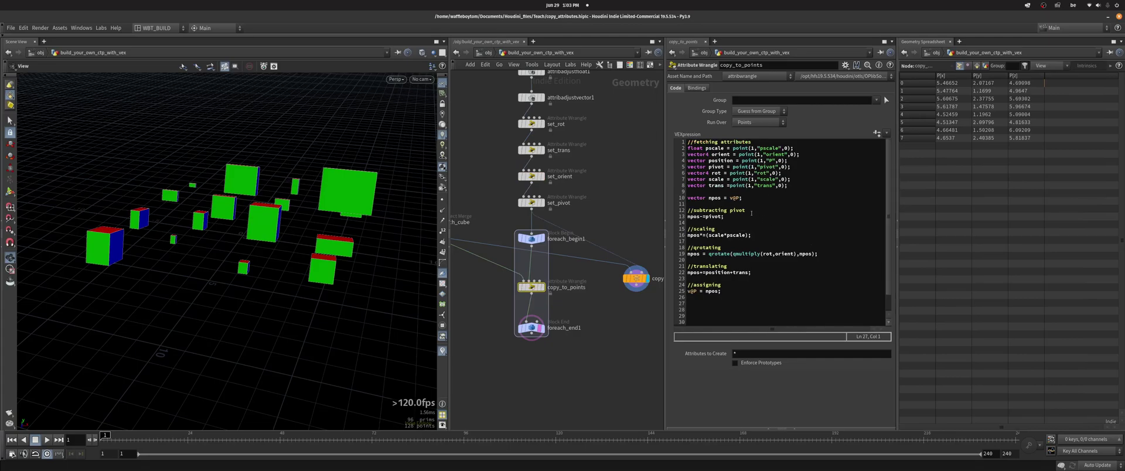
{"action": "left_click", "coordinate": [636, 278]}
{"action": "middle_click_drag", "start_coordinate": [636, 277], "coordinate": [602, 270]}
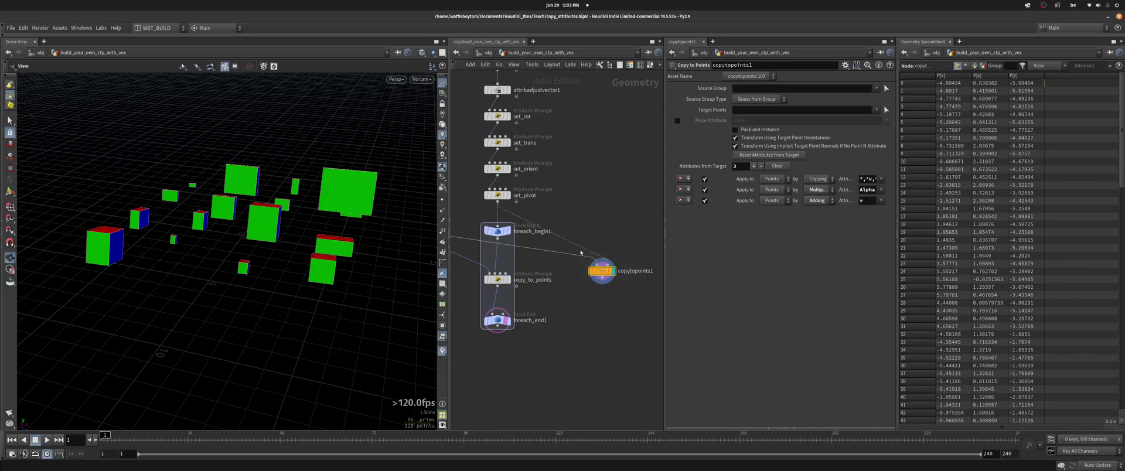
{"action": "scroll", "coordinate": [612, 309], "scroll_direction": "up", "scroll_amount": 3}
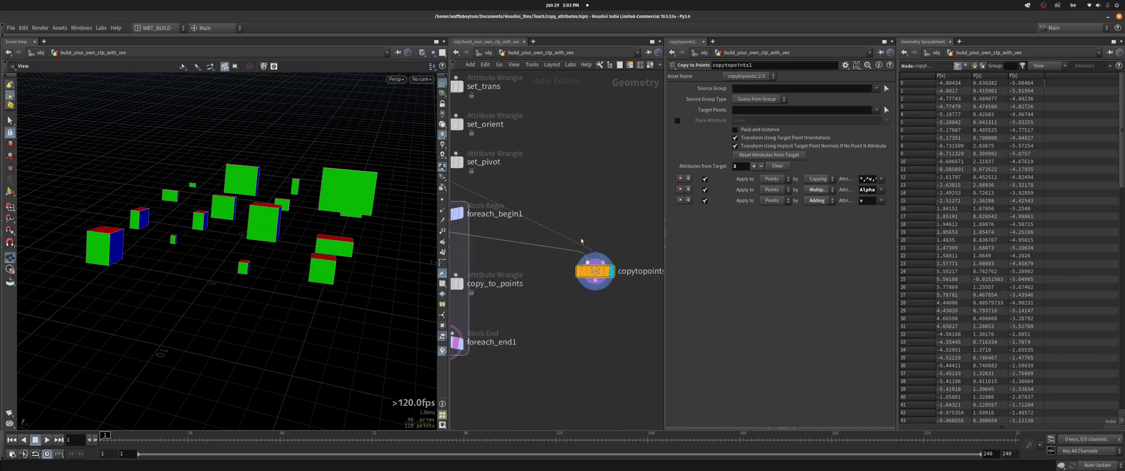
{"action": "scroll", "coordinate": [573, 196], "scroll_direction": "down", "scroll_amount": 3}
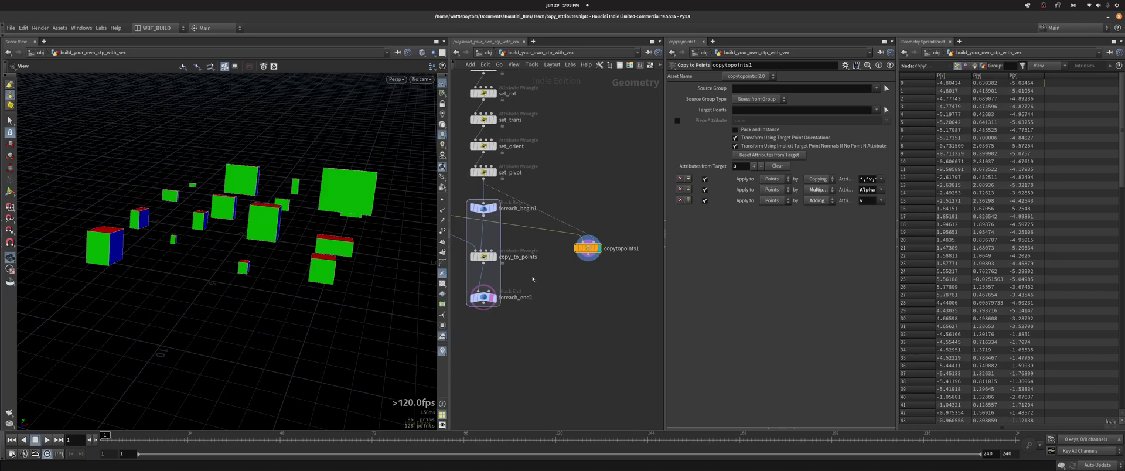
{"action": "left_click", "coordinate": [483, 257]}
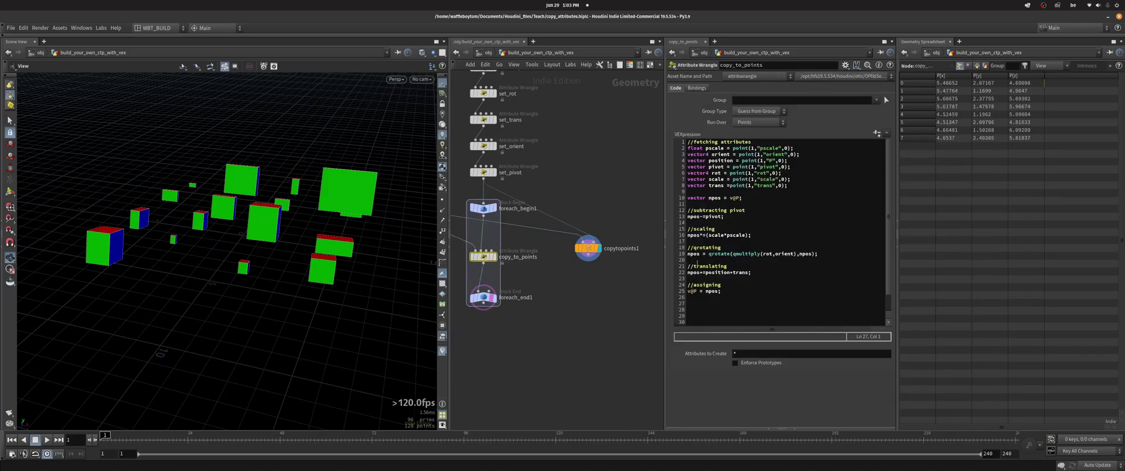
{"action": "middle_click_drag", "start_coordinate": [593, 269], "coordinate": [623, 310]}
{"action": "left_click_drag", "start_coordinate": [780, 303], "coordinate": [638, 142]}
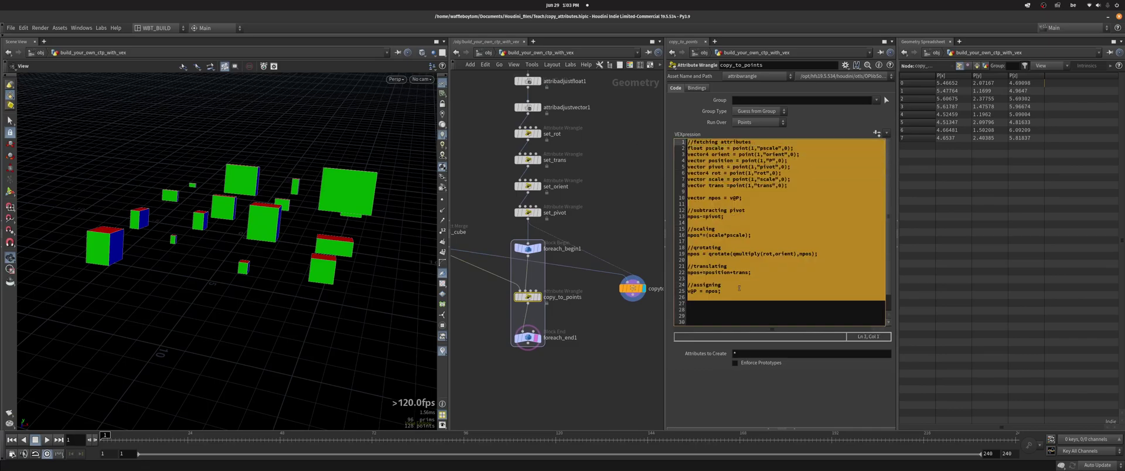
{"action": "left_click", "coordinate": [739, 288]}
{"action": "middle_click_drag", "start_coordinate": [586, 298], "coordinate": [560, 312]}
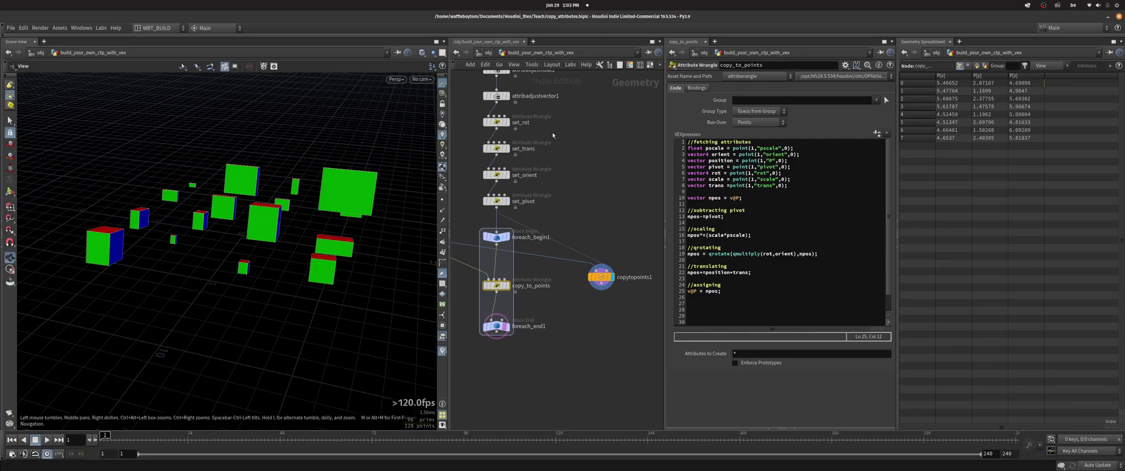
- Go up to /obj to view the five geometry objects and the documentation sticky note
{"action": "key", "text": "u"}
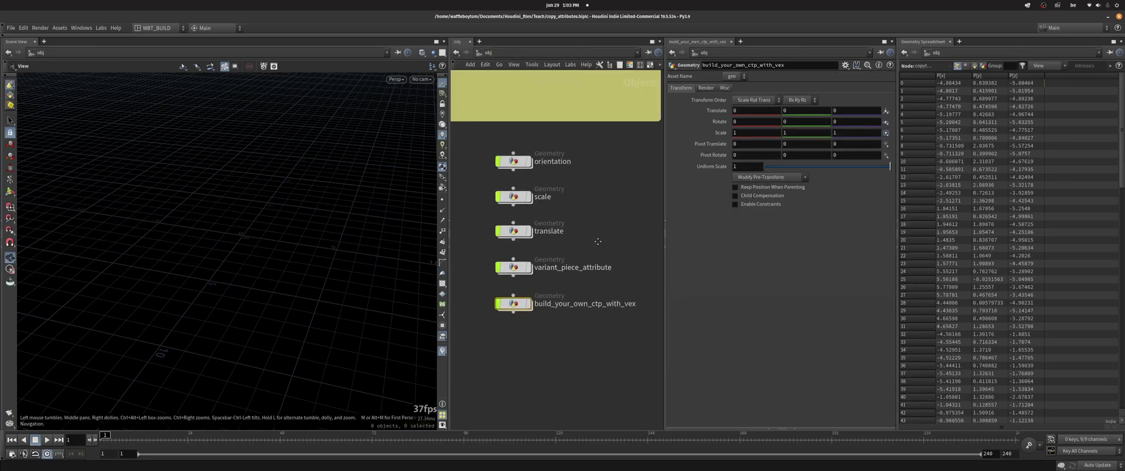